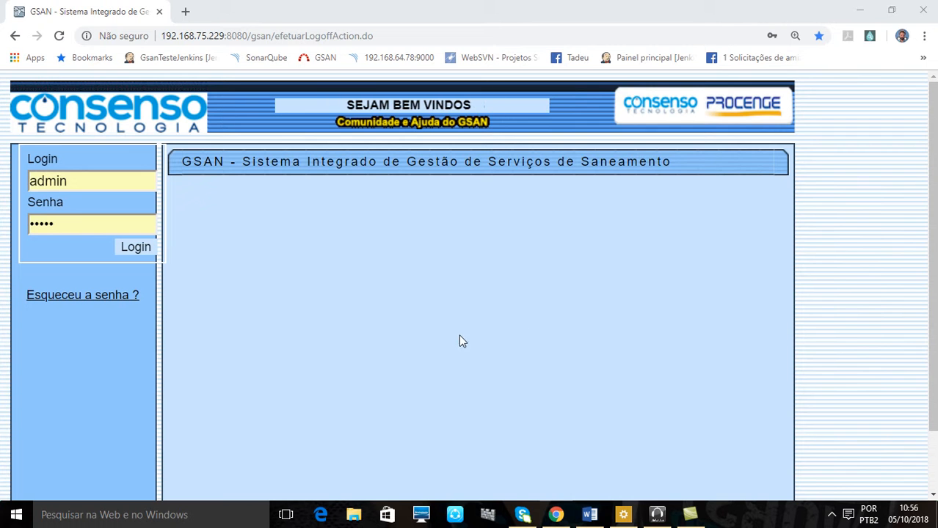
# - Log in with the prefilled credentials and open Filtrar Processo Juridico from the Processo Juridico group of Divida Ativa
pyautogui.click(144, 251)
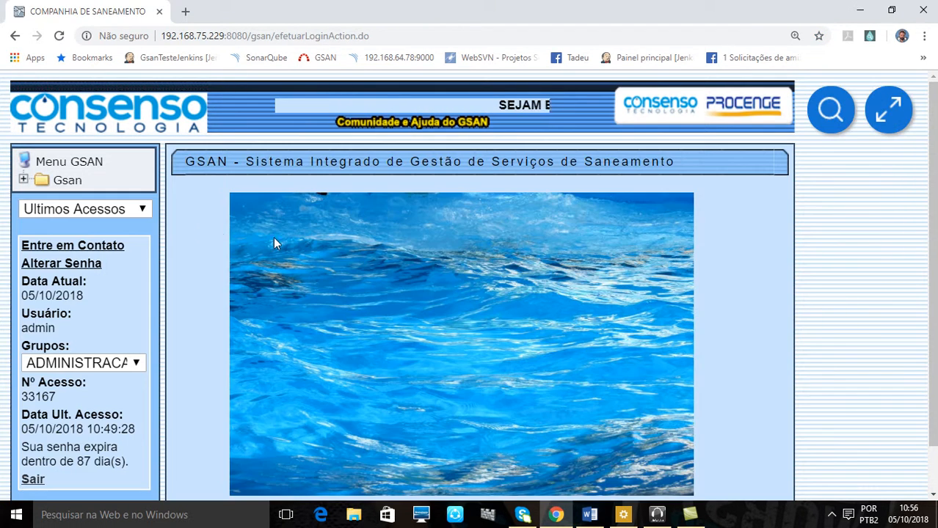
pyautogui.click(67, 181)
pyautogui.scroll(-1, 126, 319)
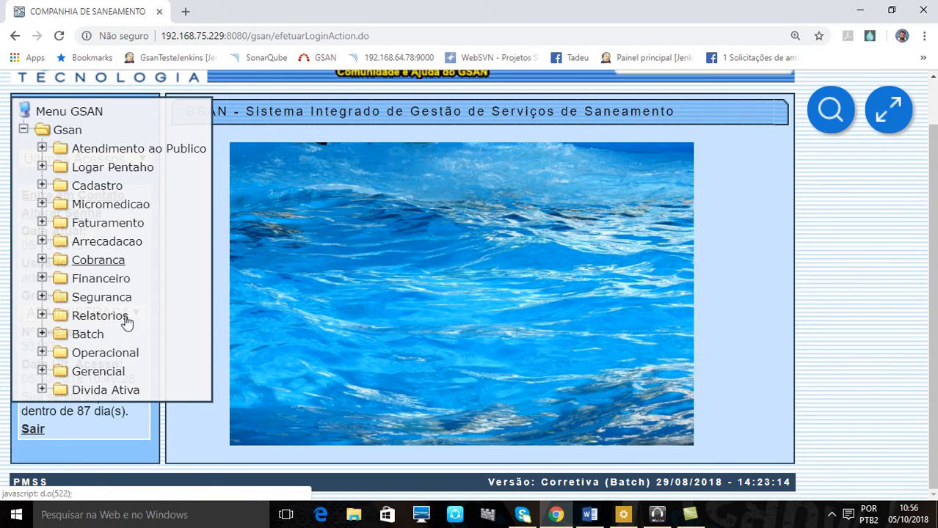
pyautogui.click(138, 393)
pyautogui.scroll(-1, 153, 385)
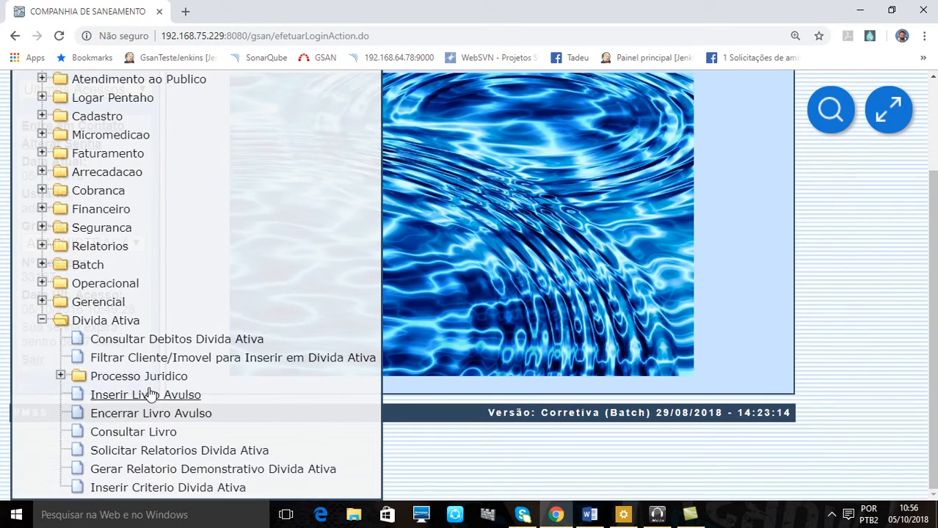
pyautogui.click(146, 380)
pyautogui.scroll(-2, 246, 407)
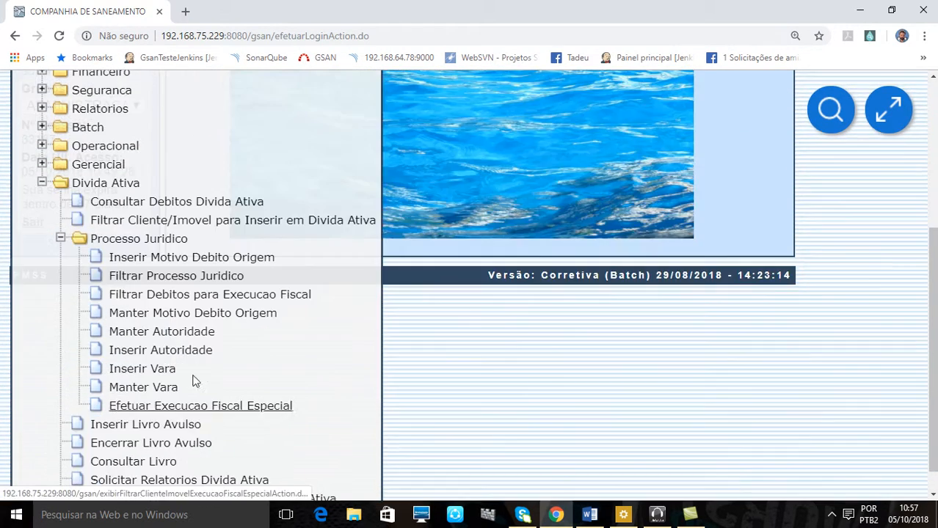
pyautogui.click(160, 277)
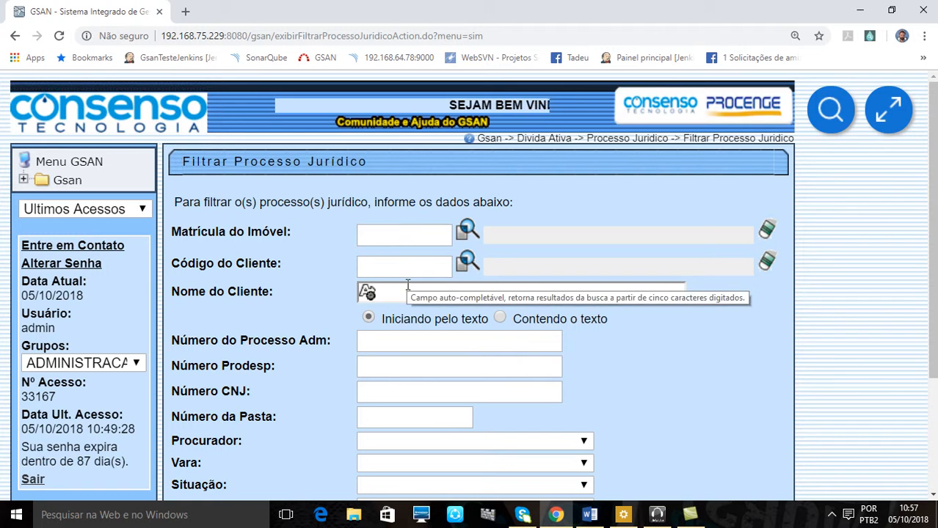
# - Examine the available legal process filter fields, from Matrícula do Imóvel through Período de Geração da Execução
pyautogui.scroll(-1, 408, 288)
pyautogui.scroll(1, 540, 279)
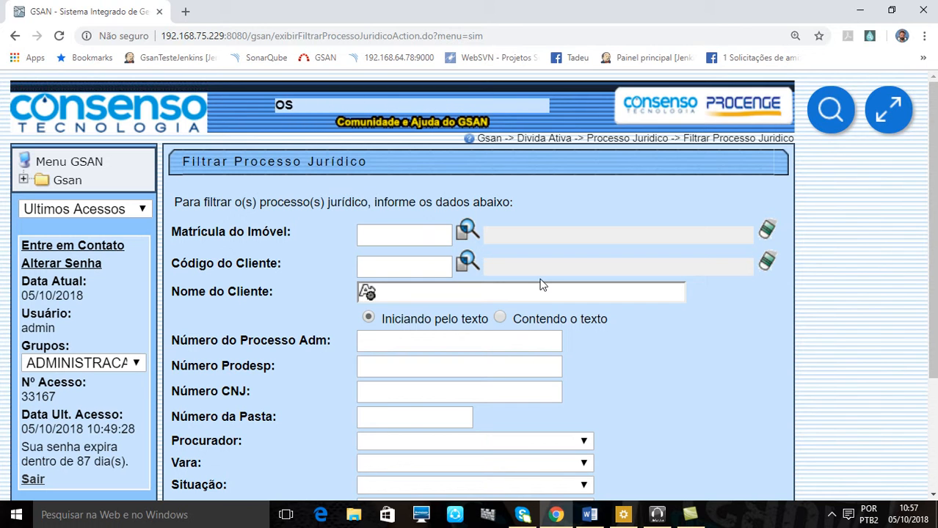
pyautogui.scroll(-3, 572, 330)
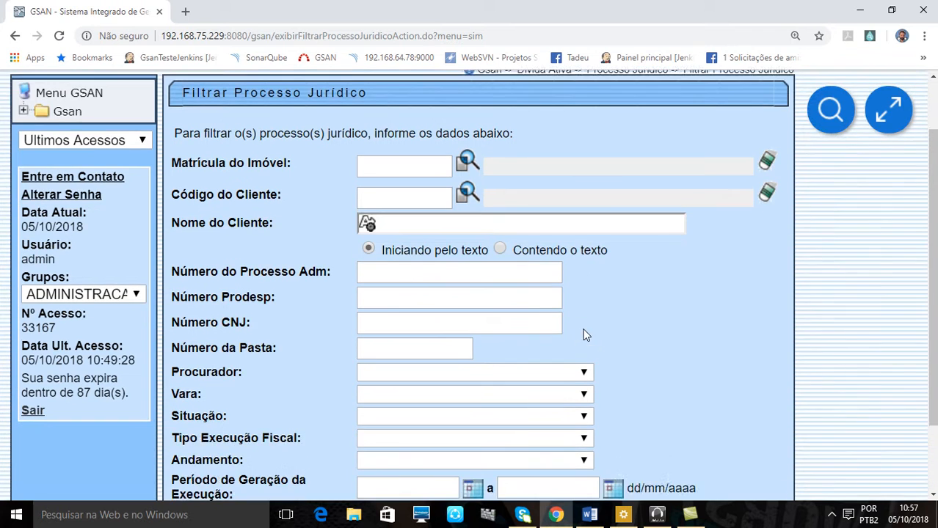
pyautogui.scroll(3, 620, 348)
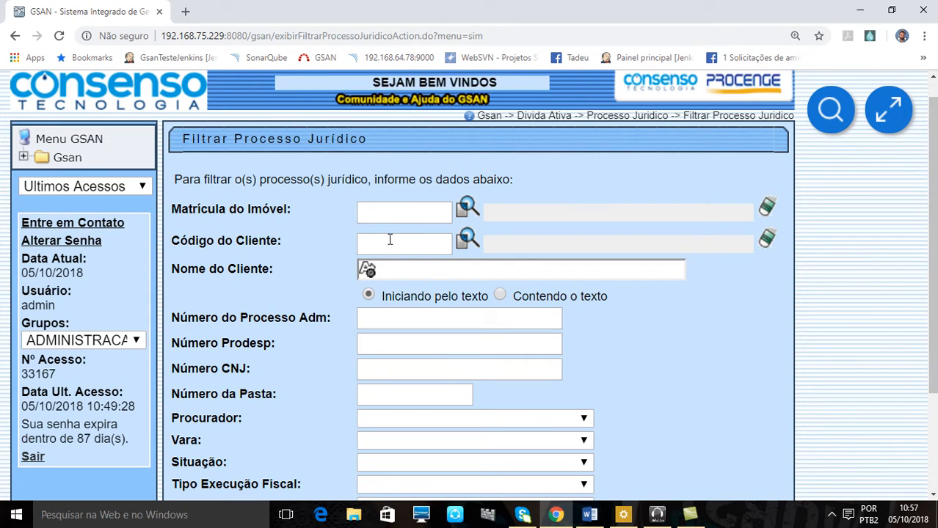
pyautogui.click(393, 212)
pyautogui.click(531, 196)
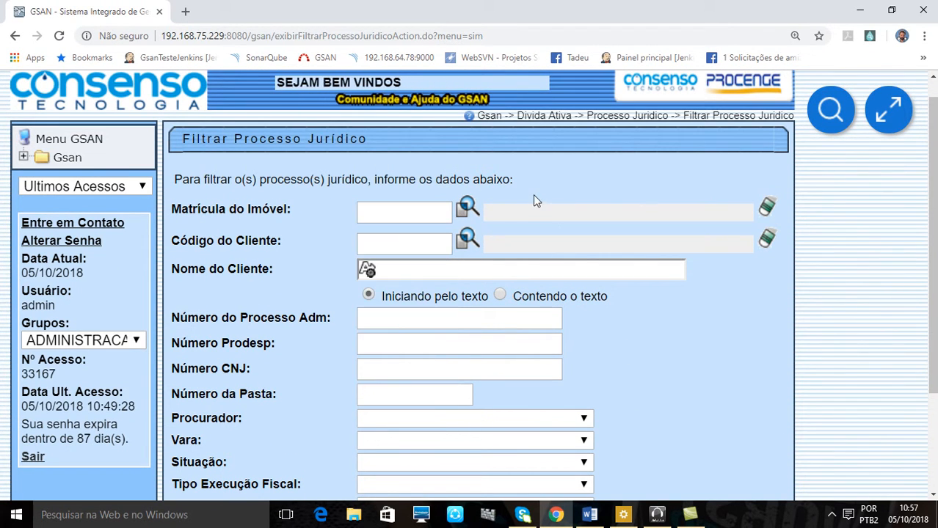
pyautogui.click(427, 246)
pyautogui.click(494, 274)
pyautogui.scroll(-1, 506, 291)
pyautogui.click(416, 251)
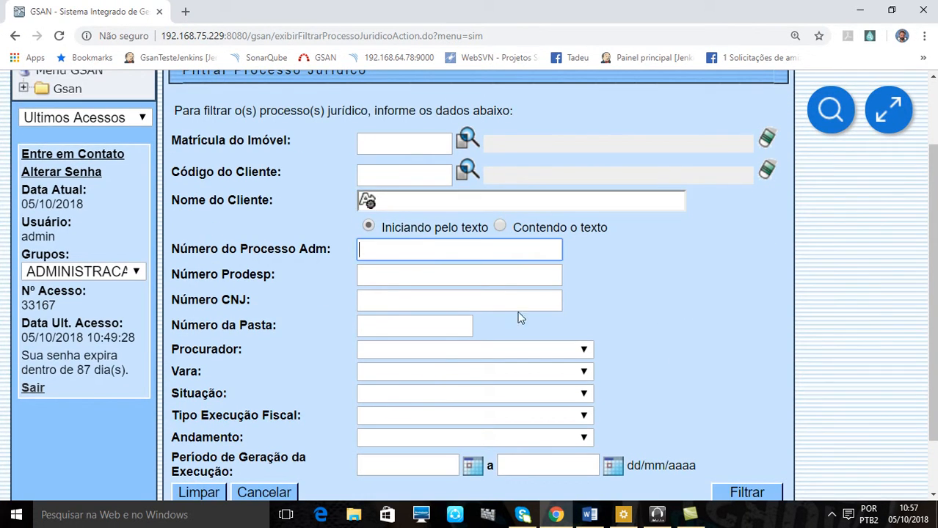
pyautogui.scroll(-1, 513, 312)
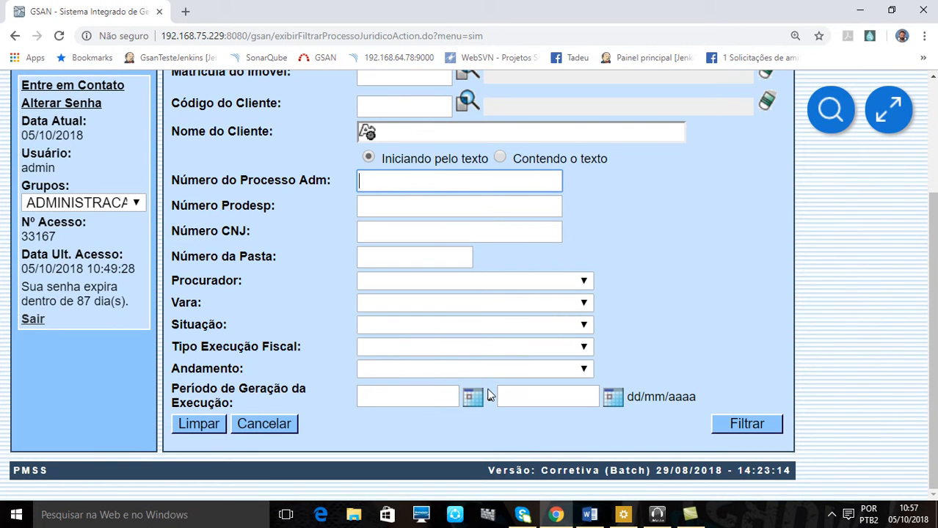
pyautogui.scroll(1, 400, 265)
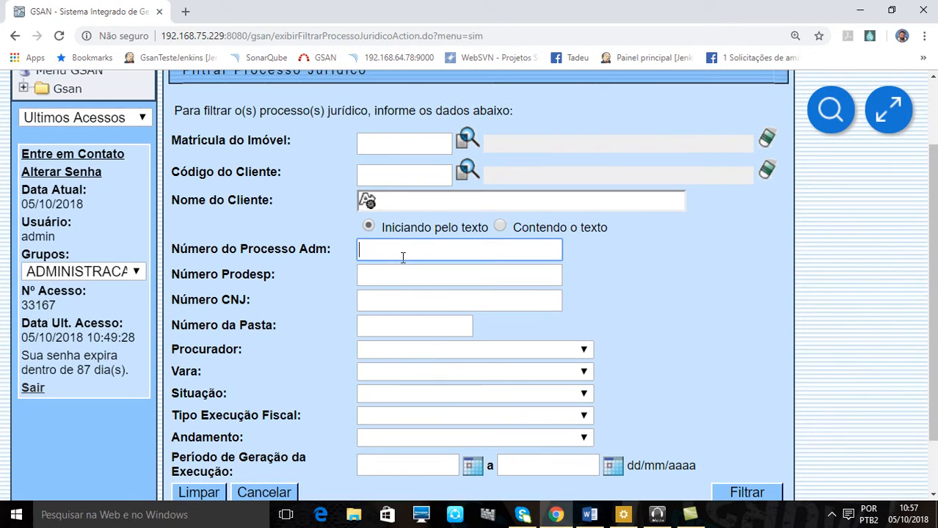
# - Filter the legal processes by Nome do Cliente starting with "CLIENTE"
pyautogui.click(396, 206)
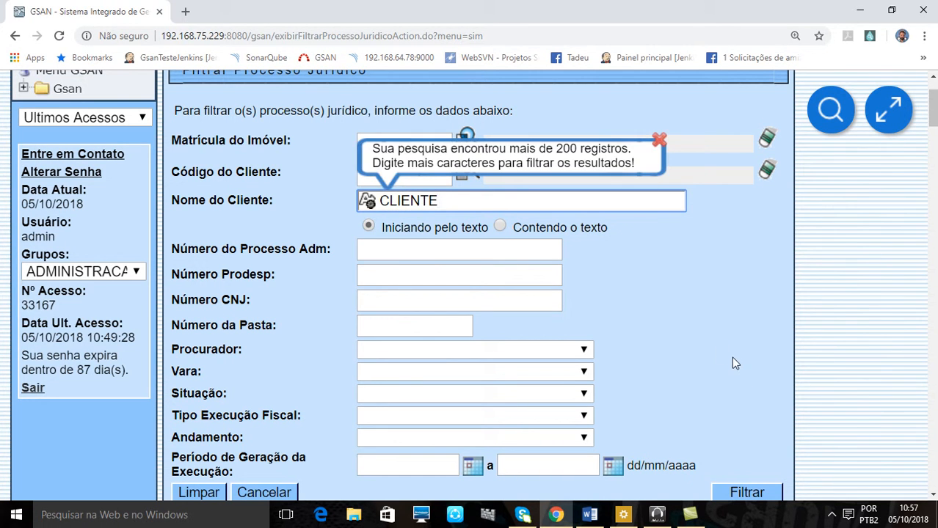
pyautogui.scroll(2, 642, 310)
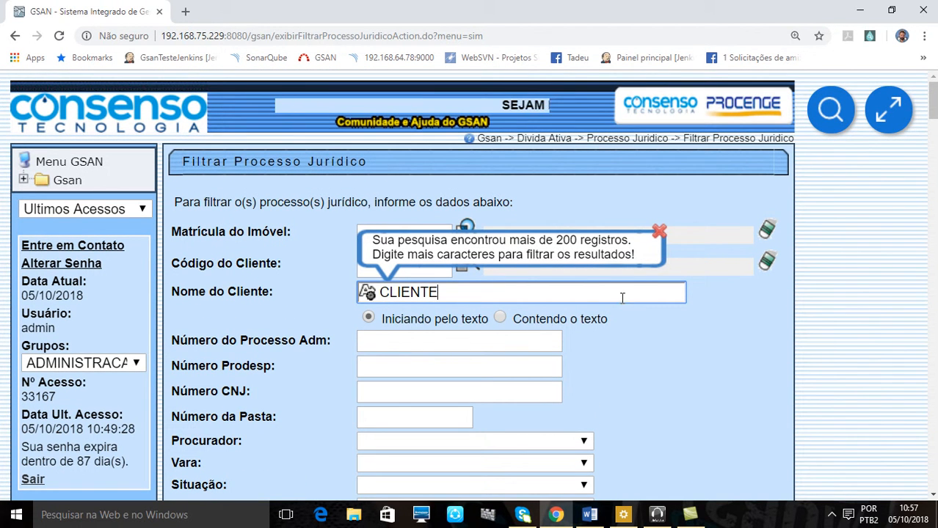
pyautogui.scroll(-3, 647, 317)
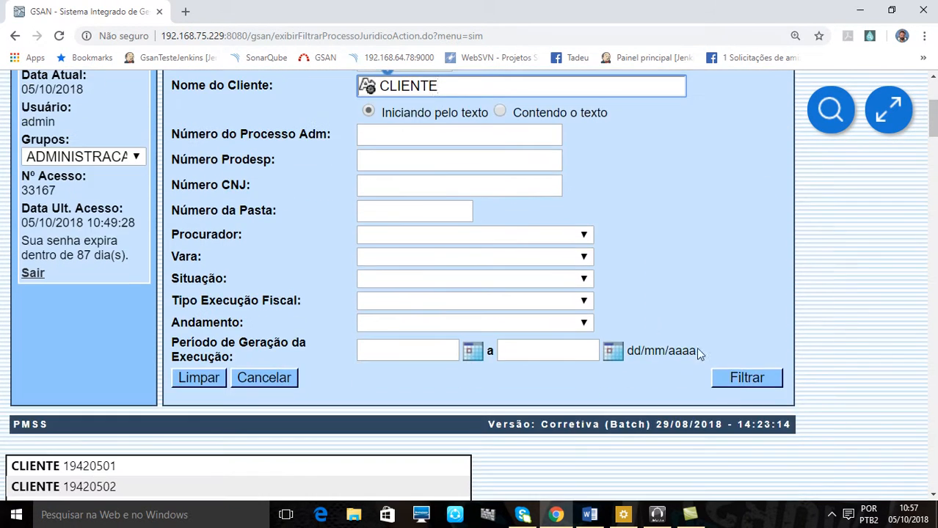
pyautogui.click(737, 378)
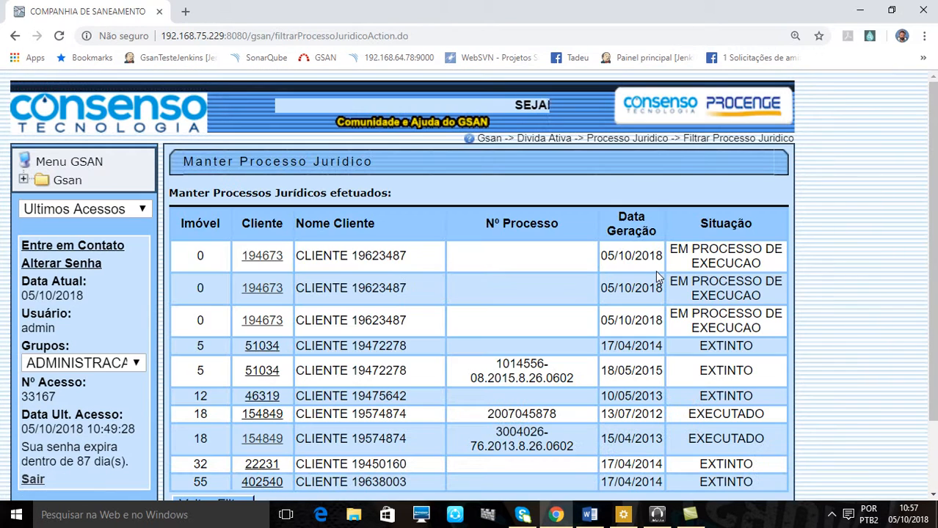
# - Review the filtered processes and open the third one in situation EM PROCESSO DE EXECUCAO generated on 05/10/2018
pyautogui.scroll(-1, 803, 326)
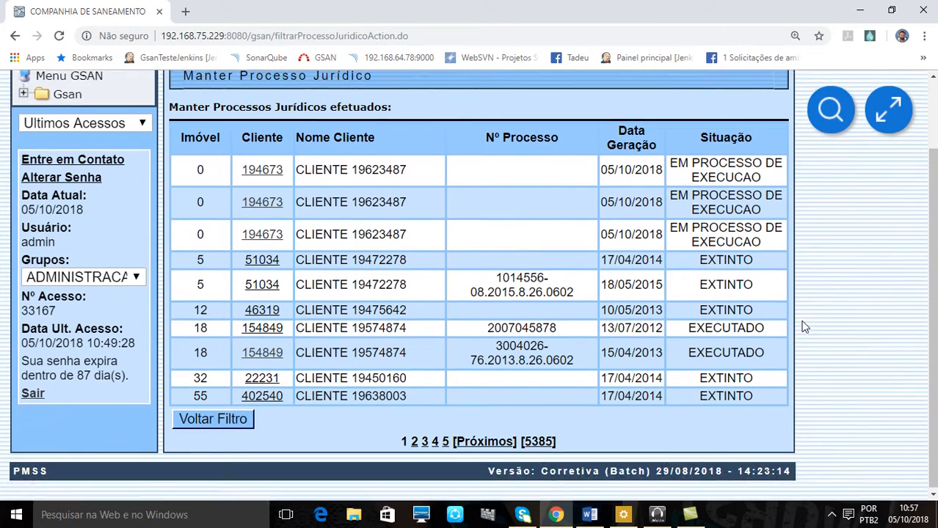
pyautogui.scroll(1, 803, 319)
pyautogui.scroll(-1, 804, 313)
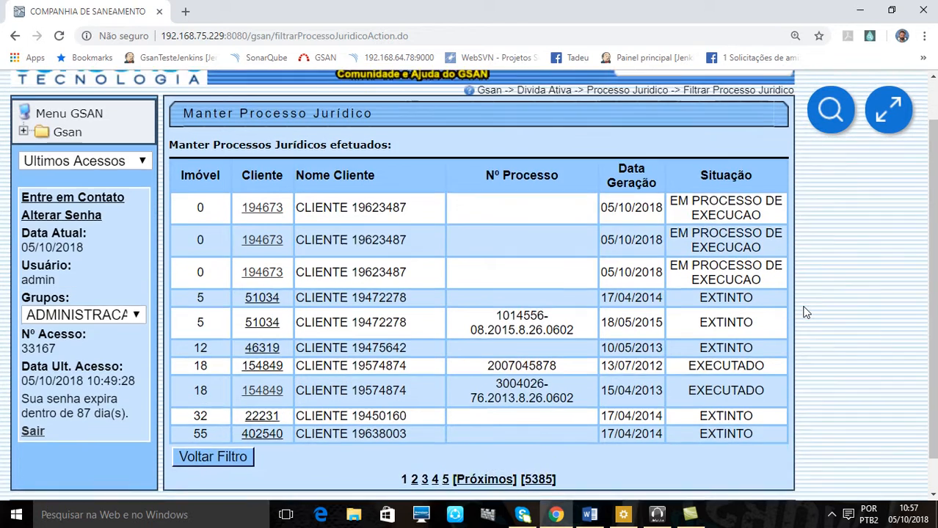
pyautogui.scroll(1, 805, 313)
pyautogui.scroll(-1, 805, 314)
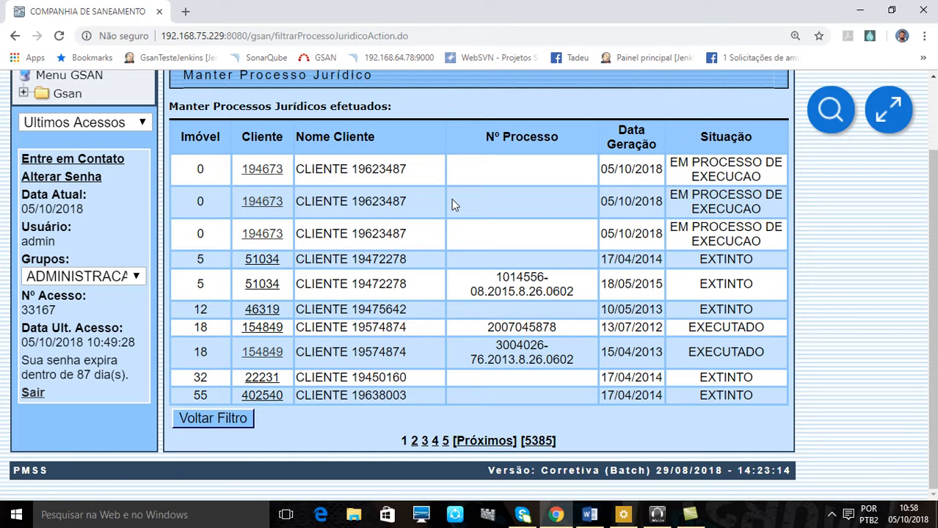
pyautogui.click(260, 235)
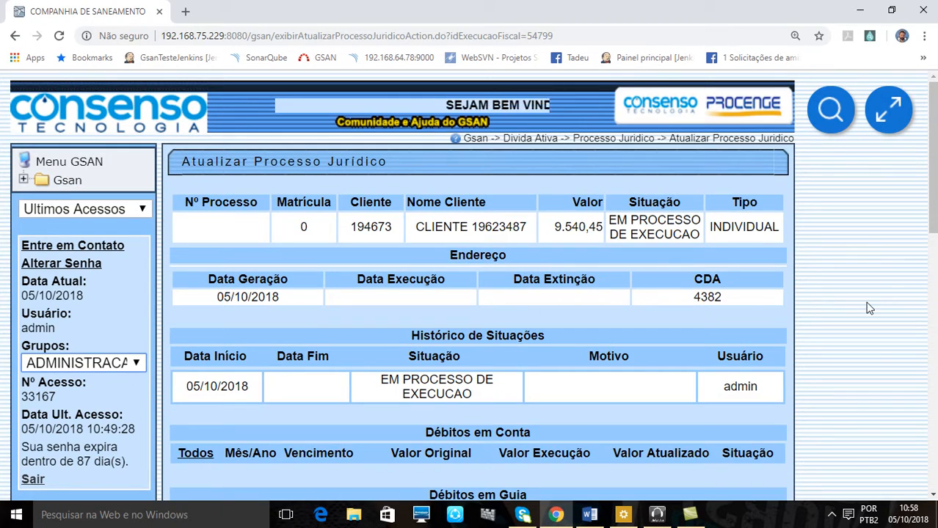
# - Examine the process's summary data, situation history, debits, Certidão Dívida Ativa, petitions and Andamentos sections
pyautogui.scroll(-1, 868, 308)
pyautogui.scroll(-8, 868, 308)
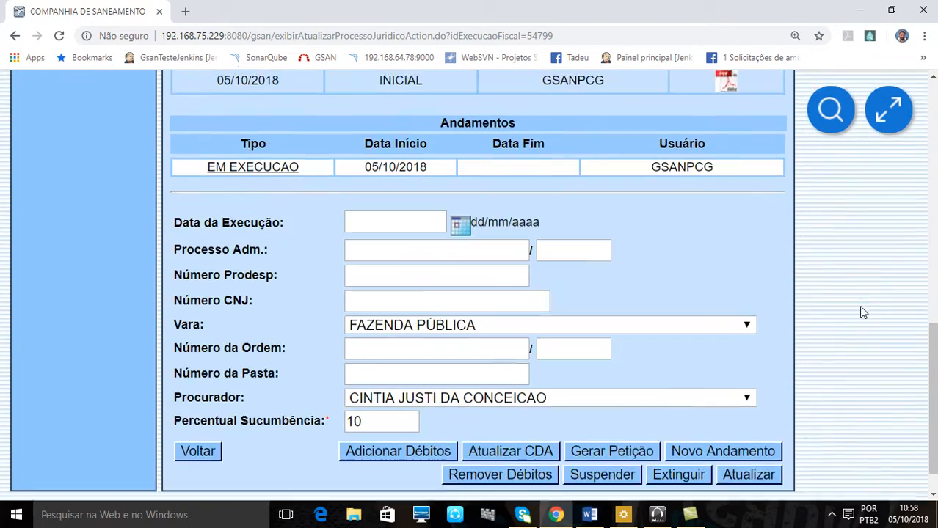
pyautogui.scroll(4, 859, 312)
pyautogui.scroll(5, 859, 312)
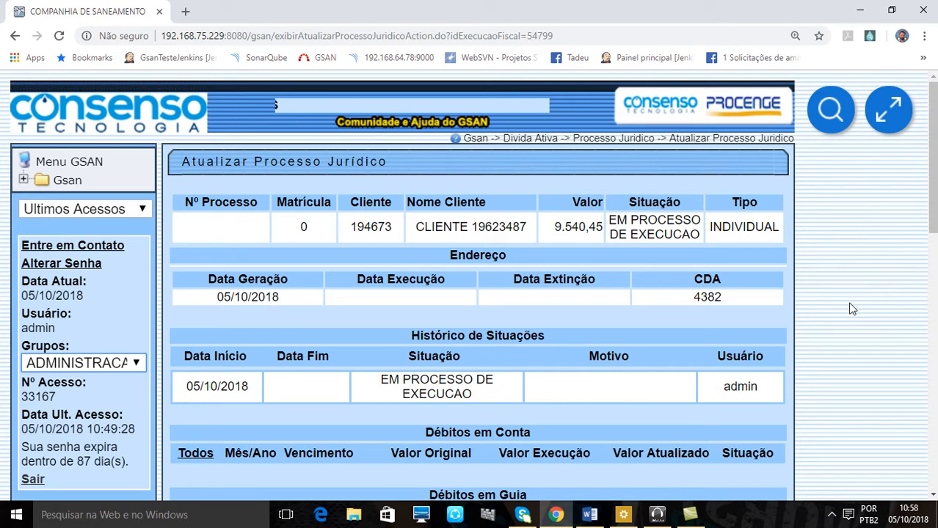
pyautogui.scroll(-1, 849, 308)
pyautogui.scroll(1, 850, 308)
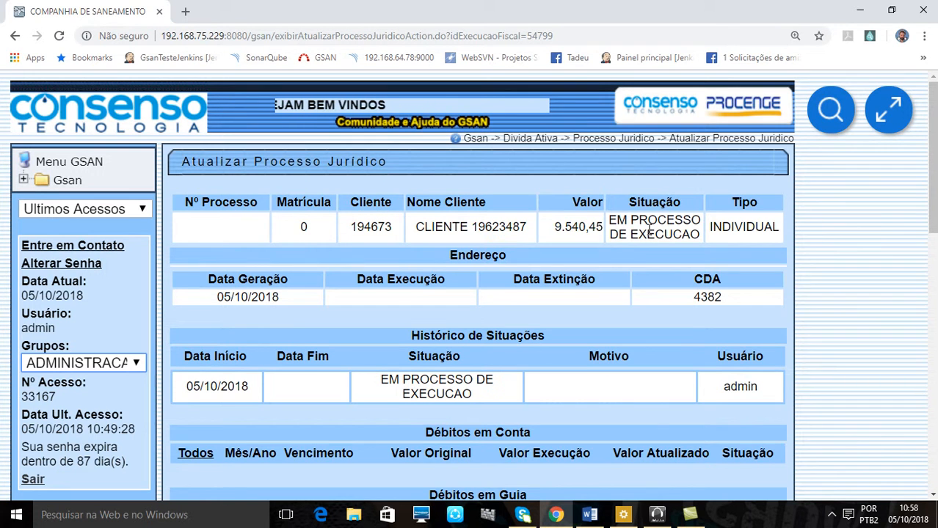
pyautogui.scroll(-1, 594, 218)
pyautogui.scroll(-1, 595, 218)
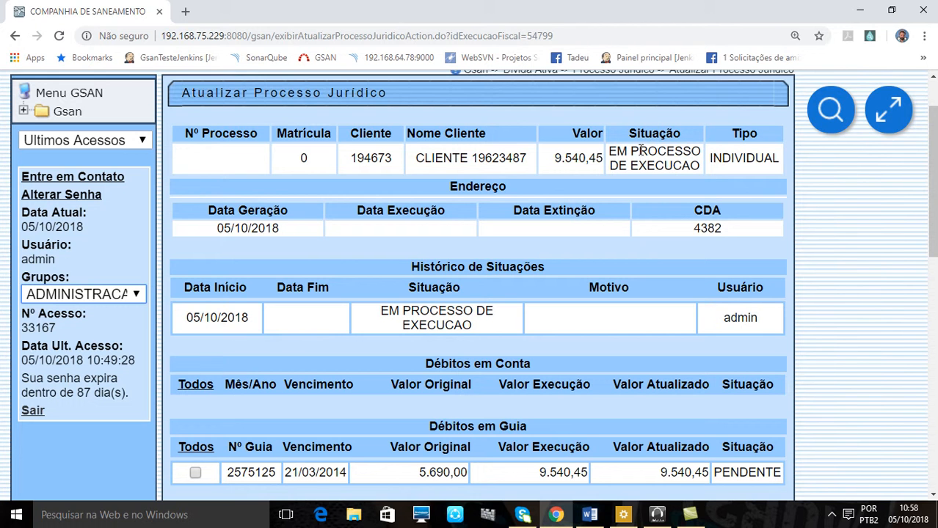
pyautogui.scroll(-2, 638, 149)
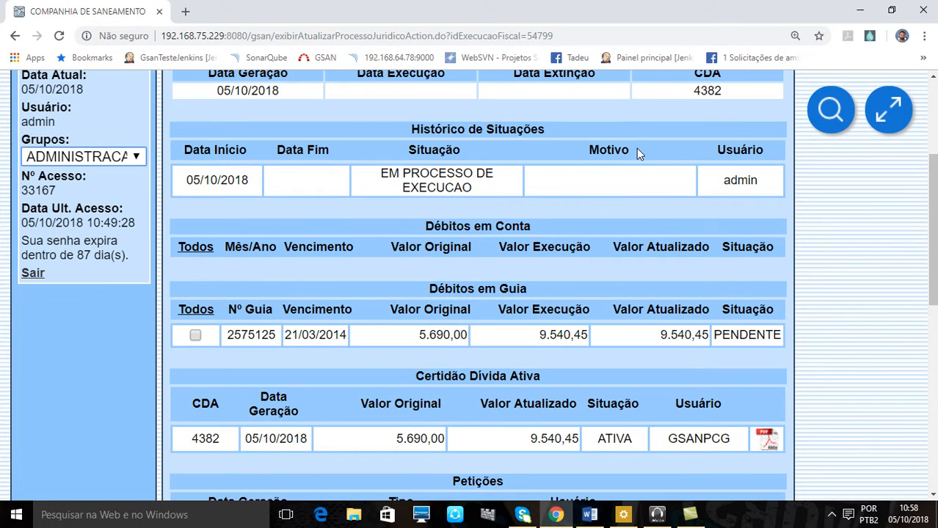
pyautogui.scroll(-1, 557, 163)
pyautogui.scroll(1, 543, 153)
pyautogui.scroll(-1, 525, 137)
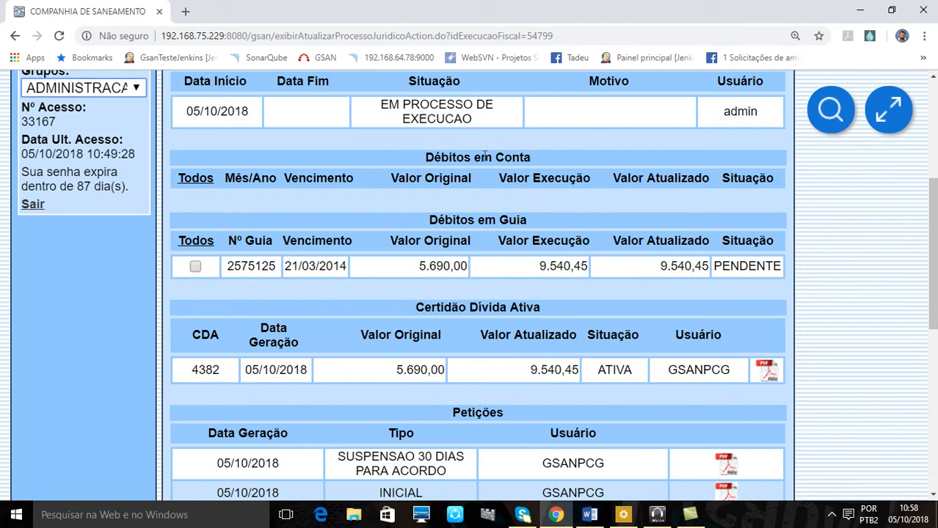
pyautogui.scroll(-1, 484, 152)
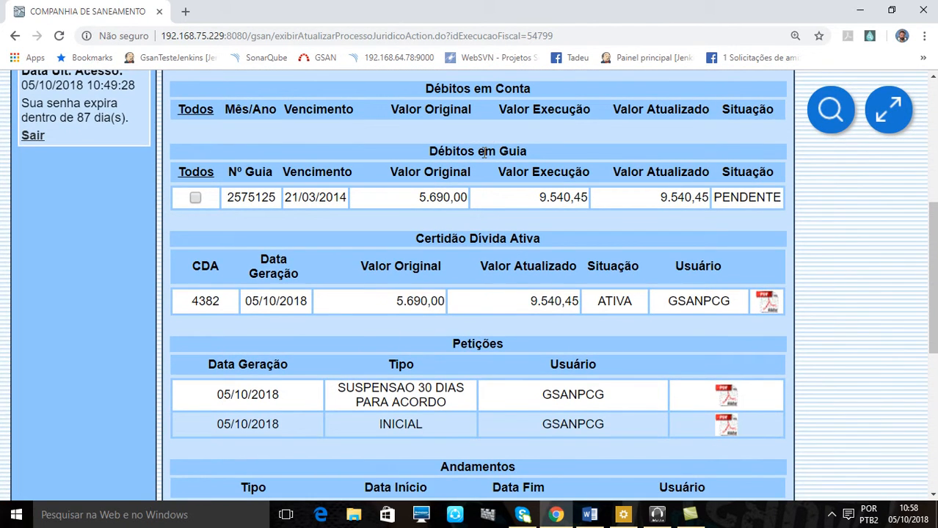
pyautogui.scroll(-1, 484, 152)
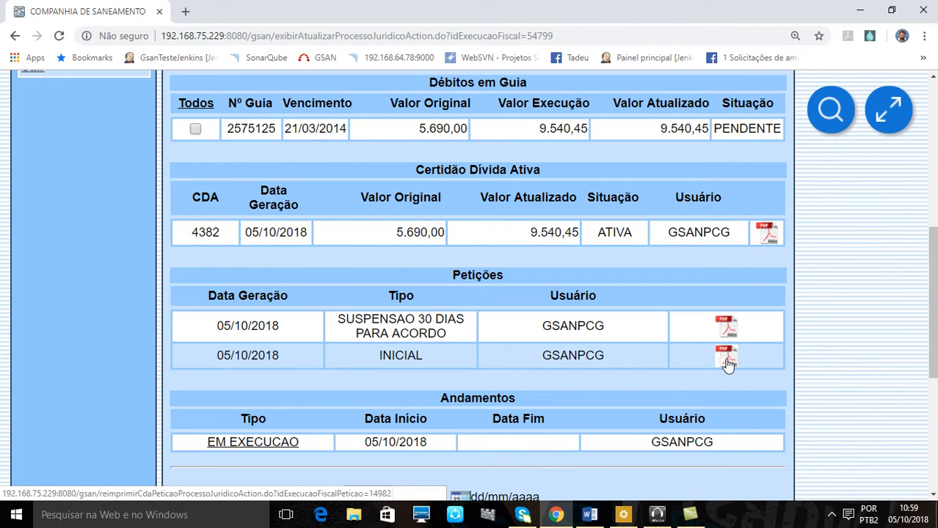
# - Examine the process's editable fields from Data da Execução to Percentual Sucumbência and the operations offered for it
pyautogui.scroll(-3, 737, 363)
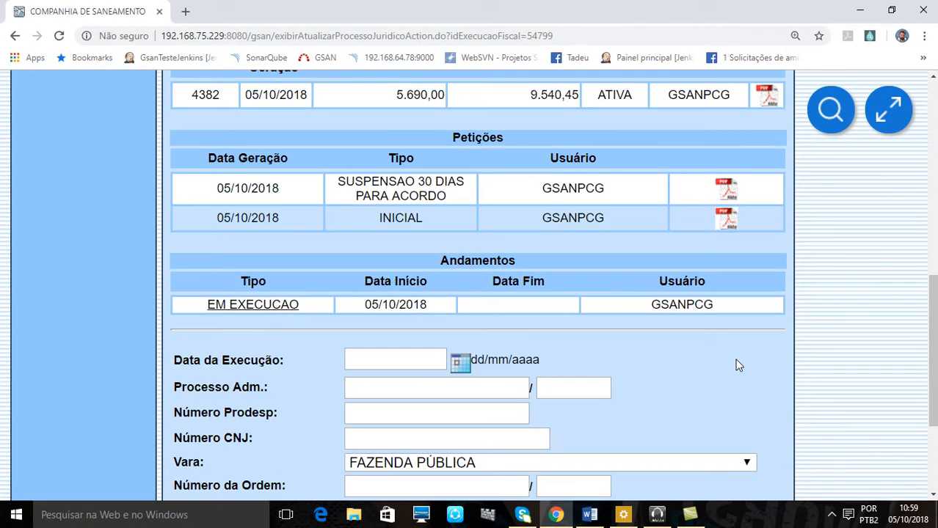
pyautogui.scroll(-1, 501, 255)
pyautogui.click(408, 228)
pyautogui.click(413, 251)
pyautogui.click(429, 279)
pyautogui.click(437, 302)
pyautogui.click(588, 351)
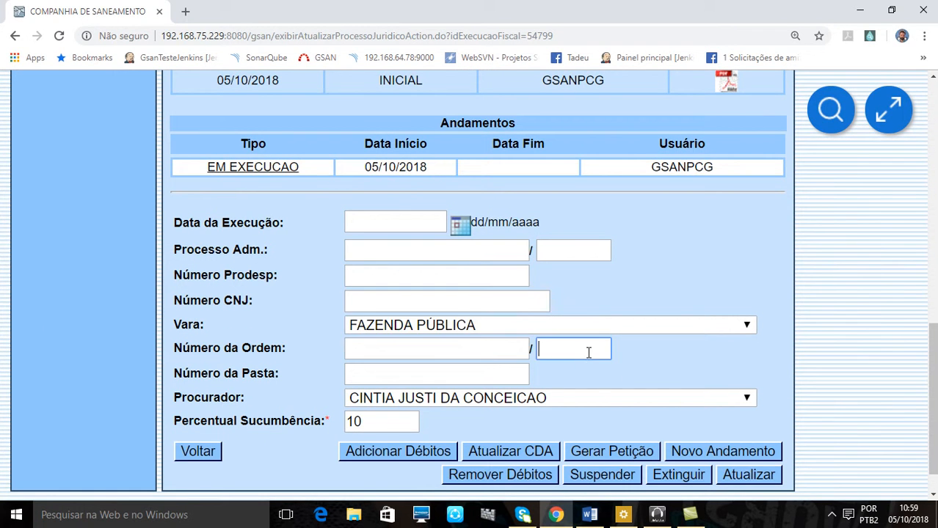
pyautogui.click(516, 374)
pyautogui.scroll(-1, 601, 389)
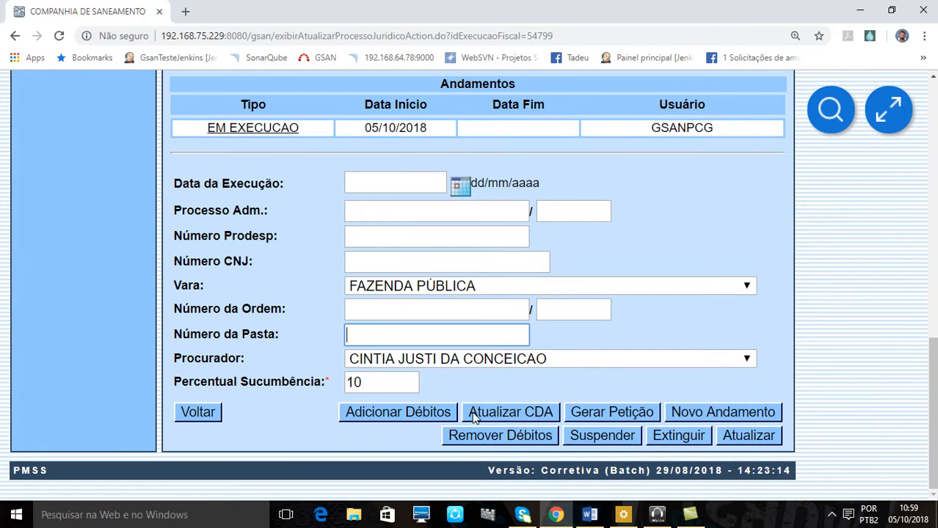
# - Review the process page again, comparing the offered operations with the Débitos em Conta and Débitos em Guia sections
pyautogui.scroll(15, 805, 377)
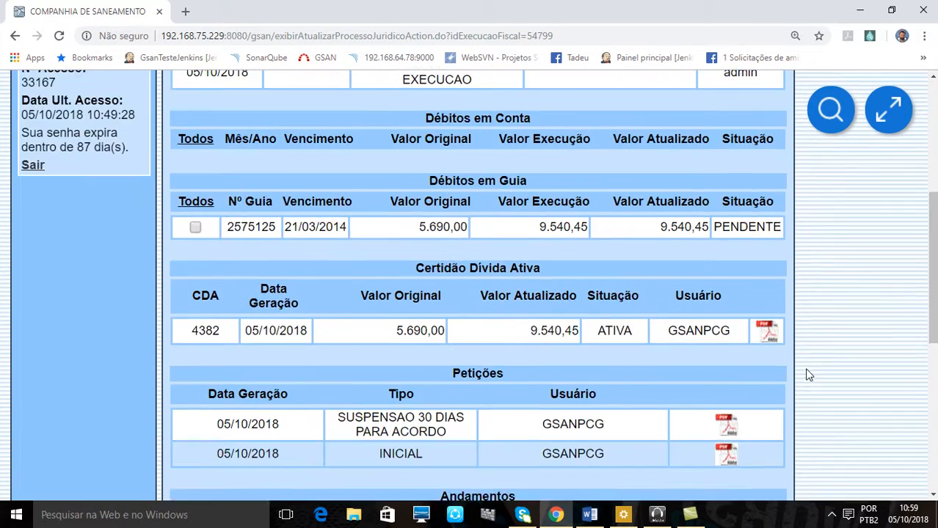
pyautogui.scroll(-4, 430, 299)
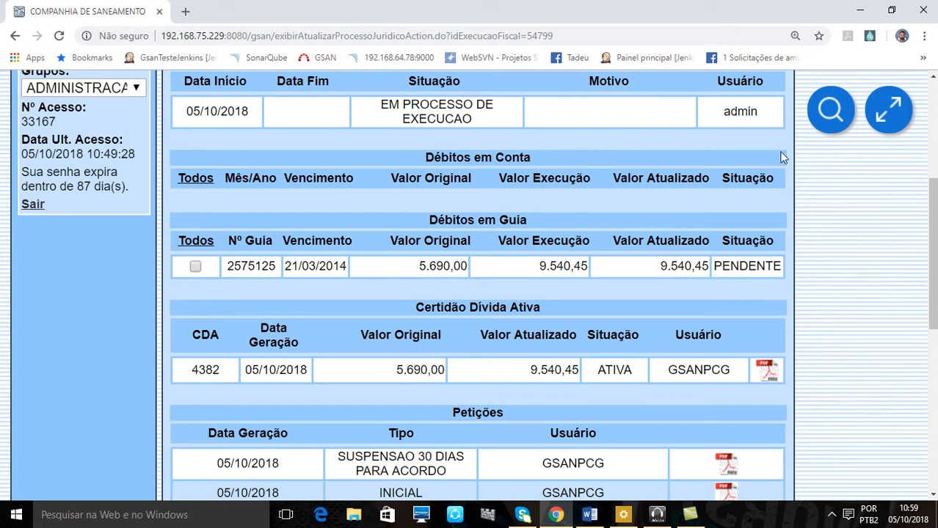
pyautogui.scroll(-6, 565, 209)
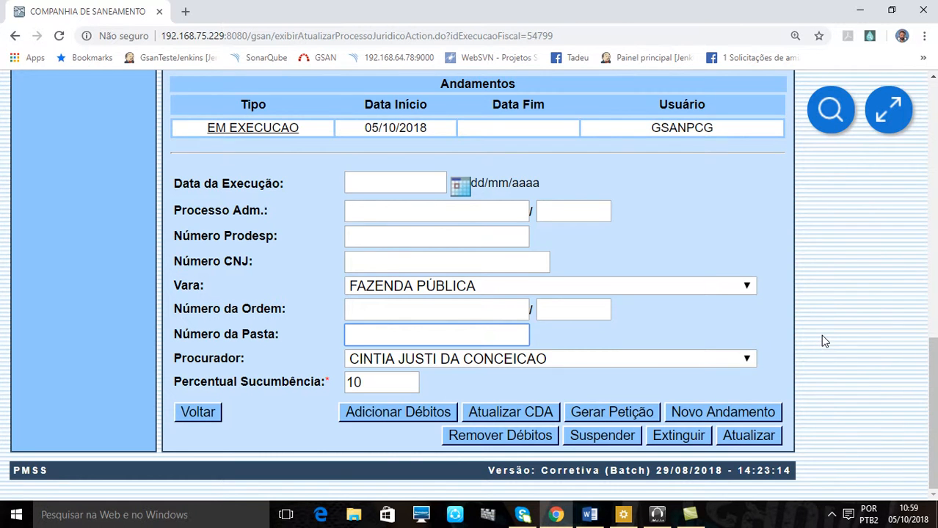
pyautogui.scroll(10, 820, 335)
pyautogui.scroll(-3, 817, 335)
pyautogui.scroll(2, 802, 330)
pyautogui.scroll(-3, 433, 203)
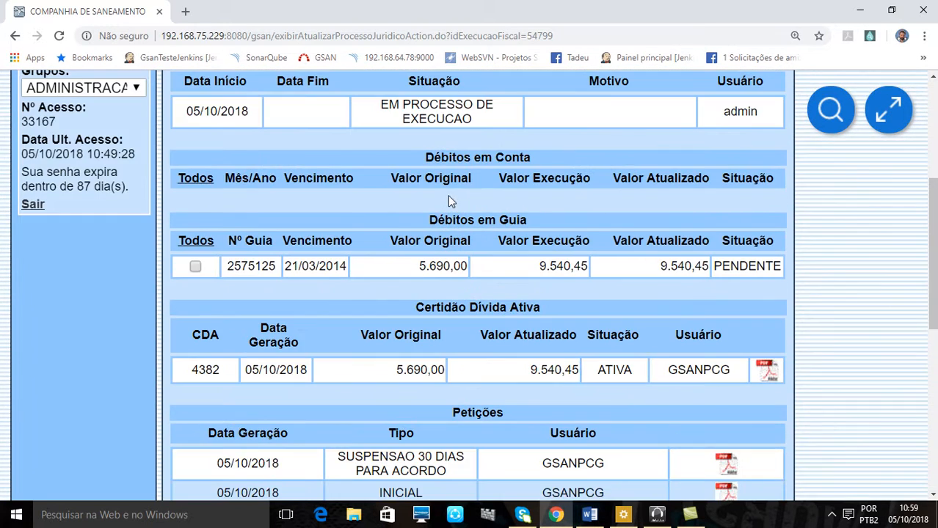
# - Open the PDF of the process's Certidão Dívida Ativa, read it through to the signatures, and close it
pyautogui.scroll(-2, 538, 224)
pyautogui.scroll(-2, 541, 228)
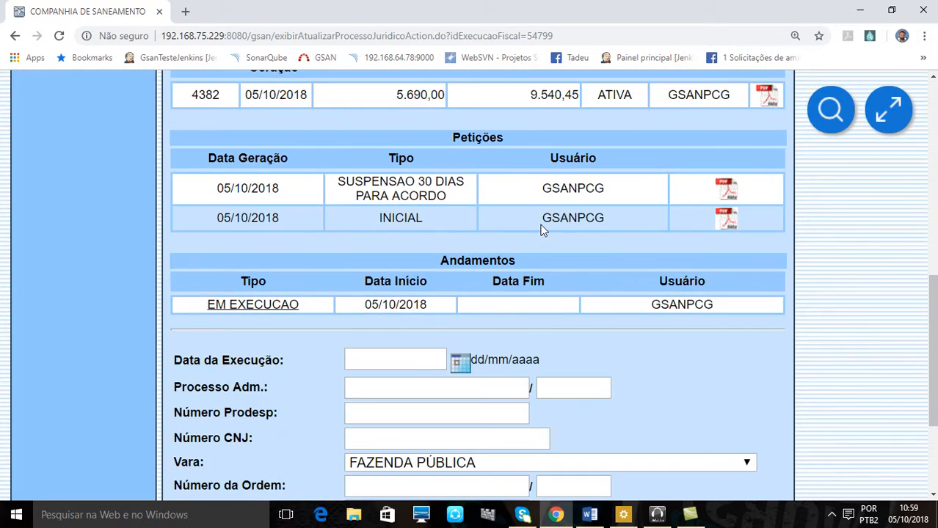
pyautogui.scroll(2, 541, 228)
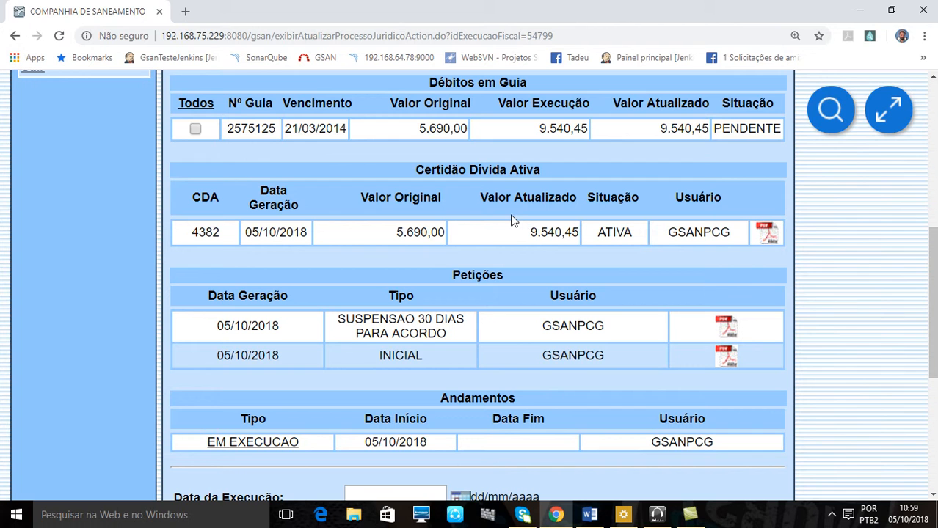
pyautogui.click(768, 244)
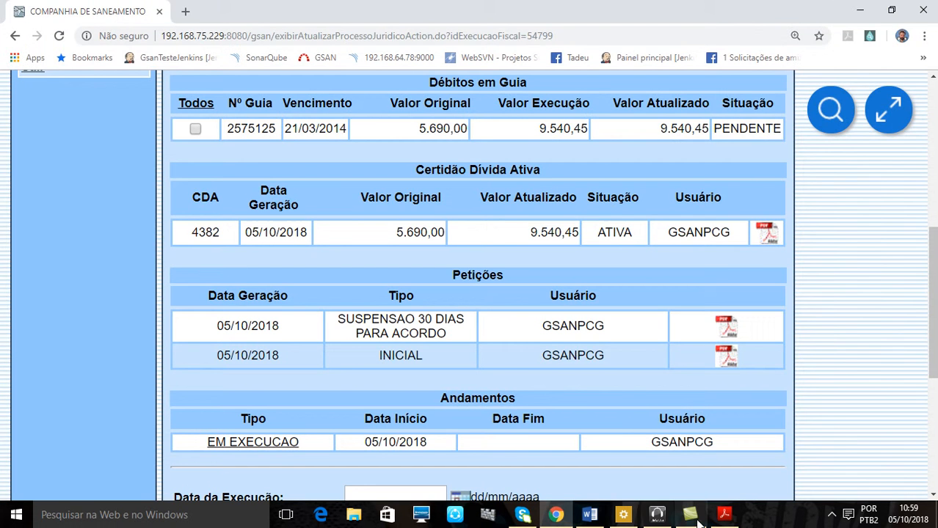
pyautogui.click(724, 513)
pyautogui.click(733, 314)
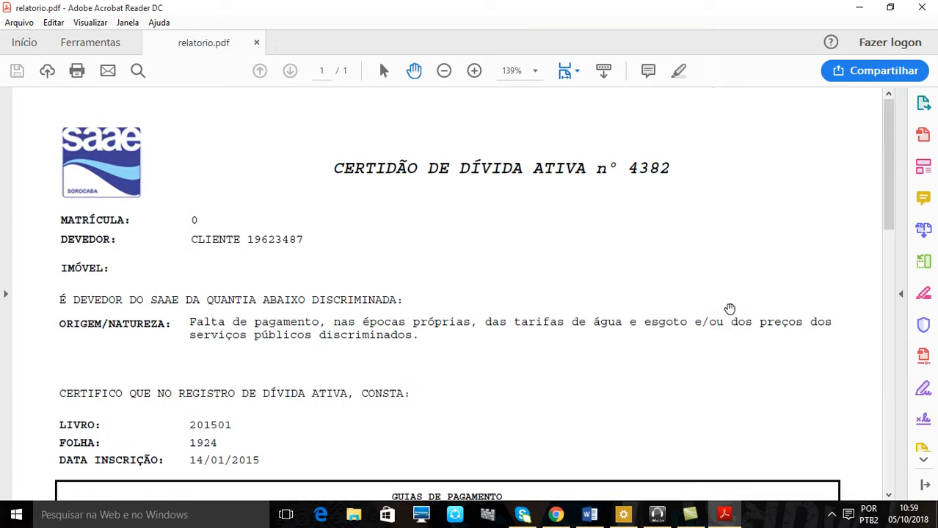
pyautogui.scroll(-5, 709, 301)
pyautogui.scroll(-7, 710, 307)
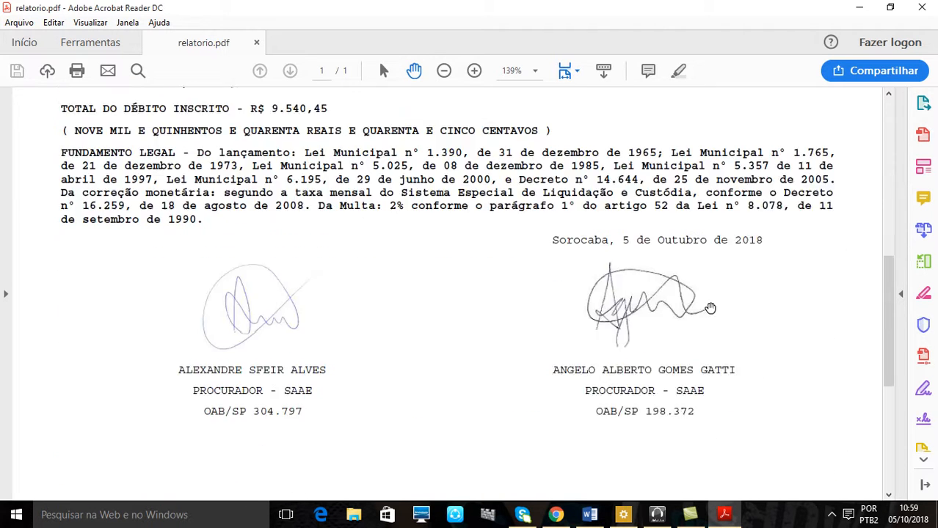
pyautogui.scroll(5, 710, 310)
pyautogui.scroll(4, 707, 312)
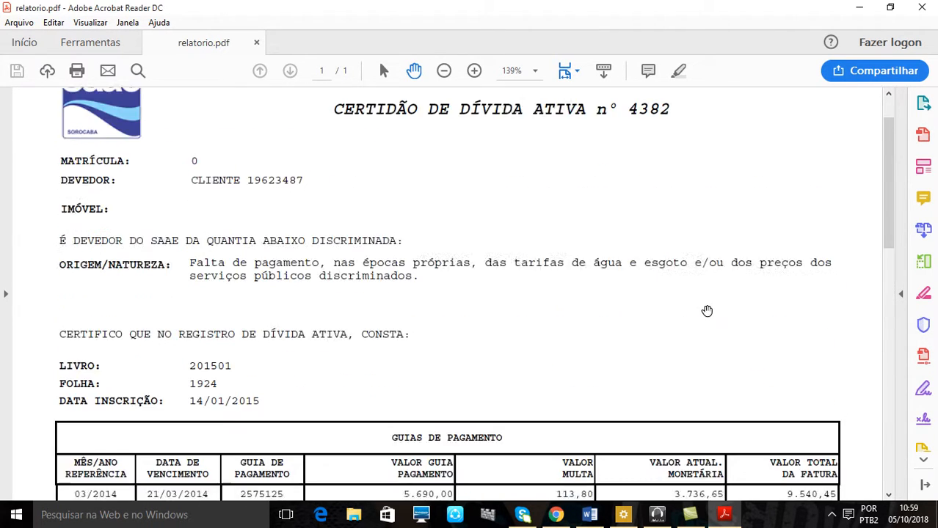
pyautogui.click(919, 8)
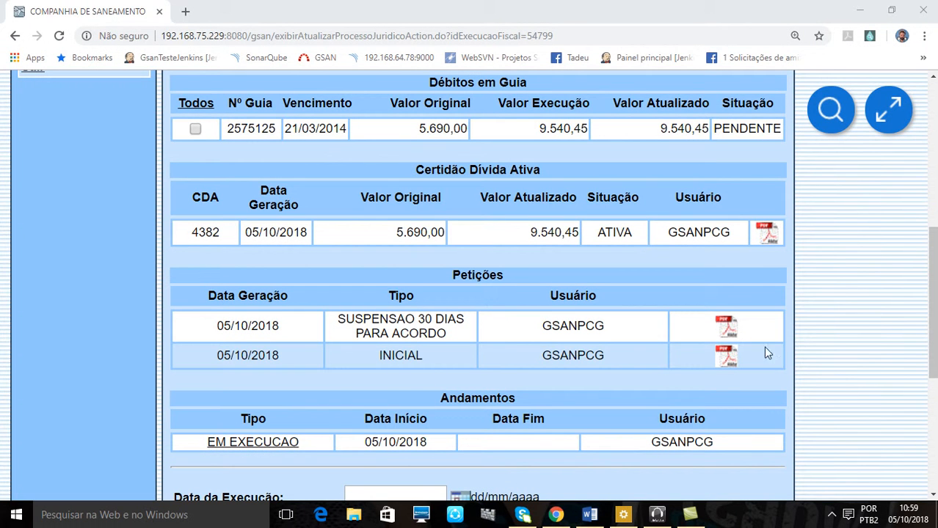
# - Open the SUSPENSAO 30 DIAS PARA ACORDO petition's PDF, read its full text, and close it
pyautogui.click(722, 323)
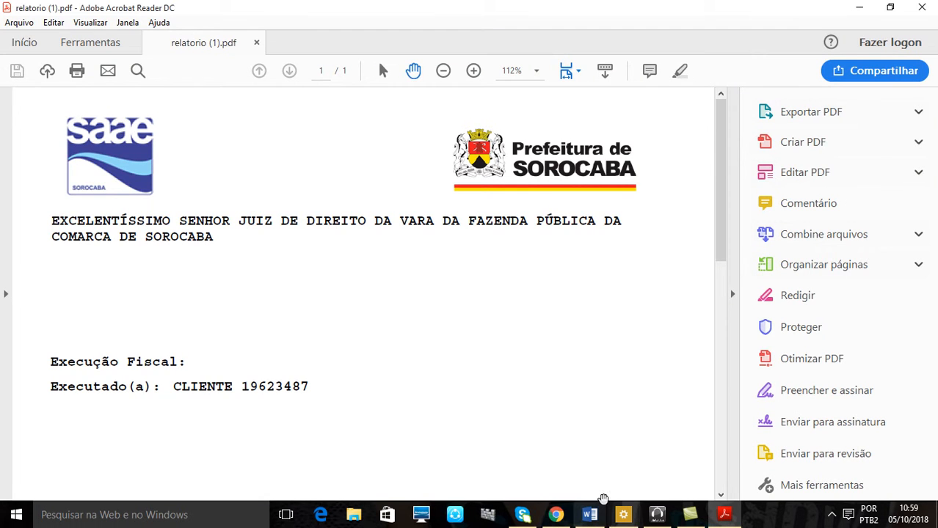
pyautogui.click(555, 514)
pyautogui.click(724, 514)
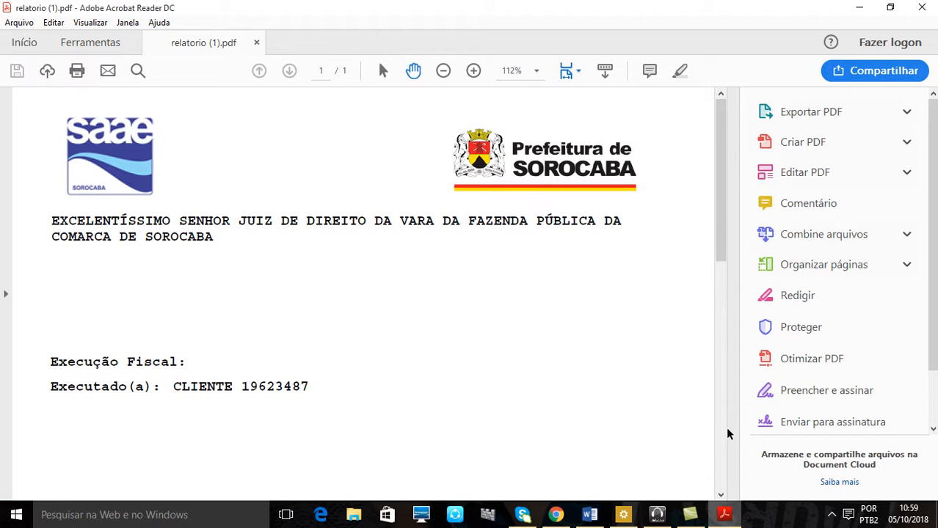
pyautogui.scroll(-6, 707, 342)
pyautogui.scroll(5, 705, 343)
pyautogui.scroll(2, 706, 341)
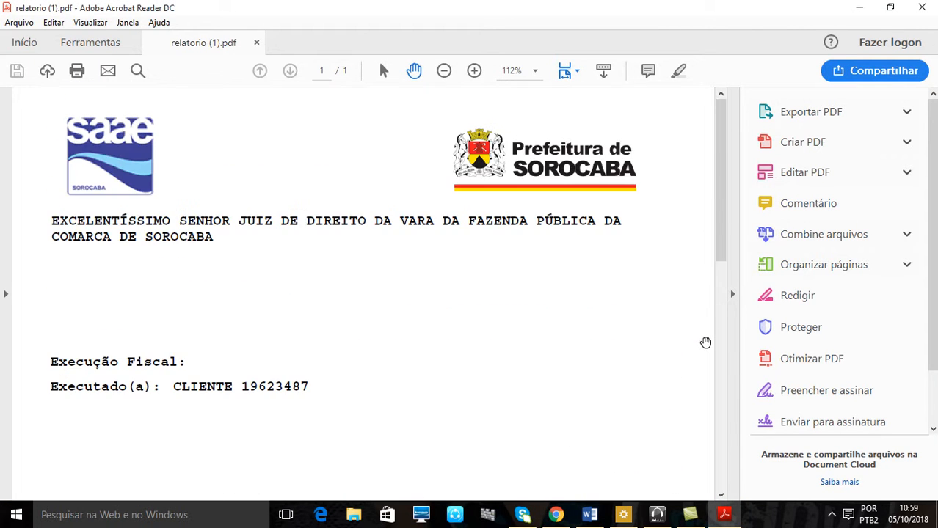
pyautogui.scroll(-3, 681, 296)
pyautogui.scroll(-15, 676, 289)
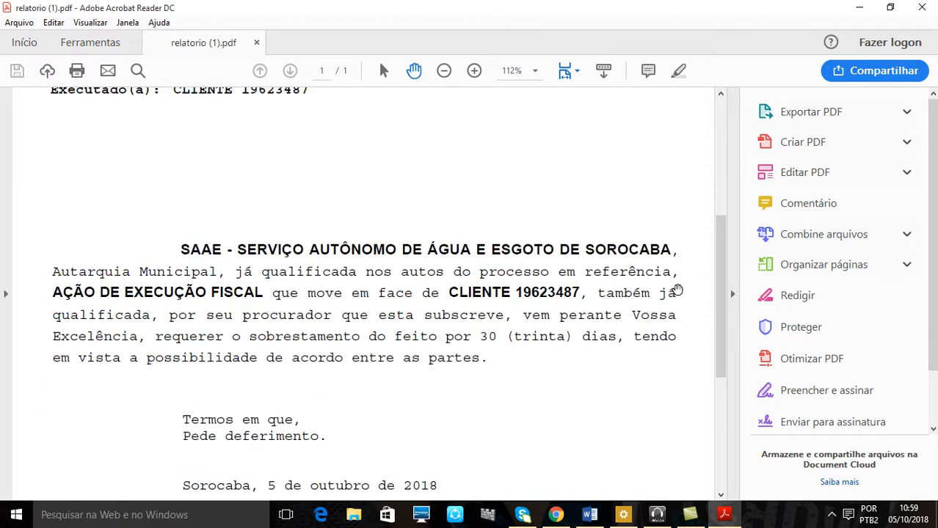
pyautogui.scroll(4, 668, 285)
pyautogui.scroll(5, 669, 286)
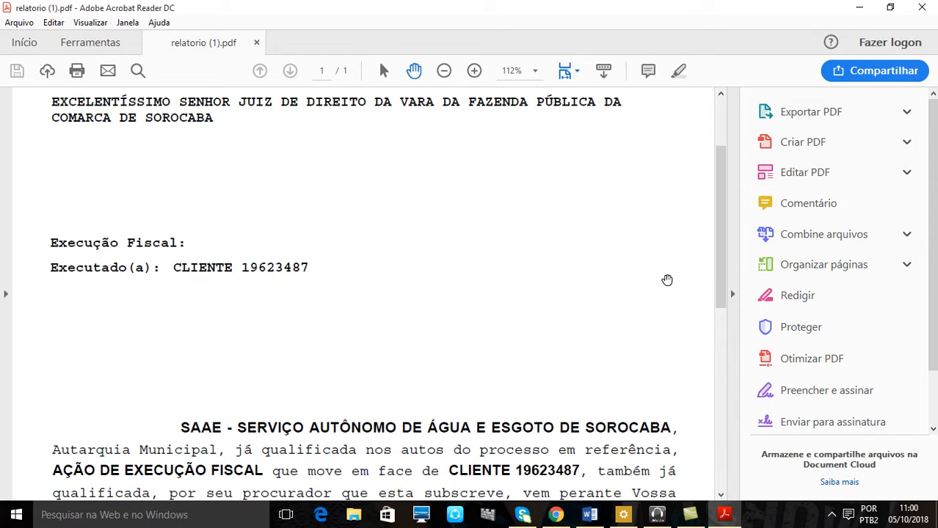
pyautogui.click(921, 7)
# - Open the EM EXECUCAO entry under Andamentos in an enlarged window and check the available Tipo de Andamento options
pyautogui.scroll(-4, 798, 377)
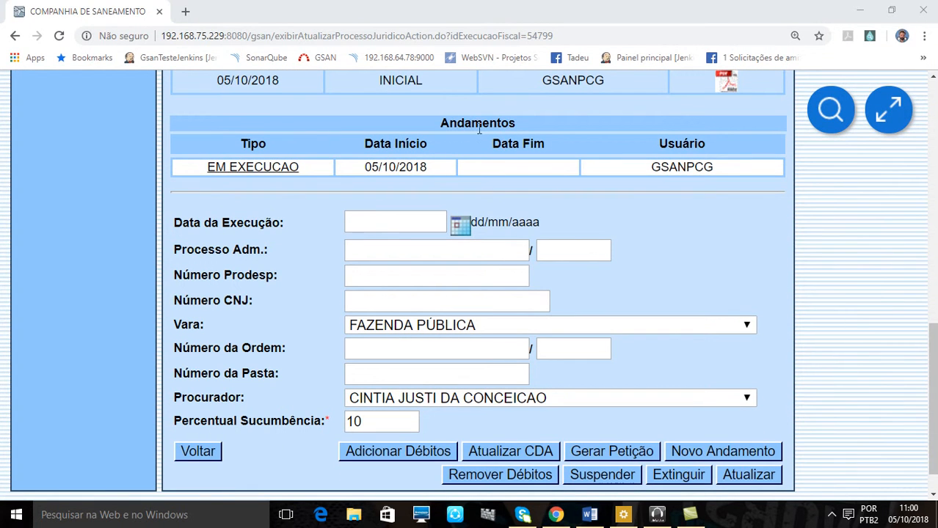
pyautogui.click(262, 174)
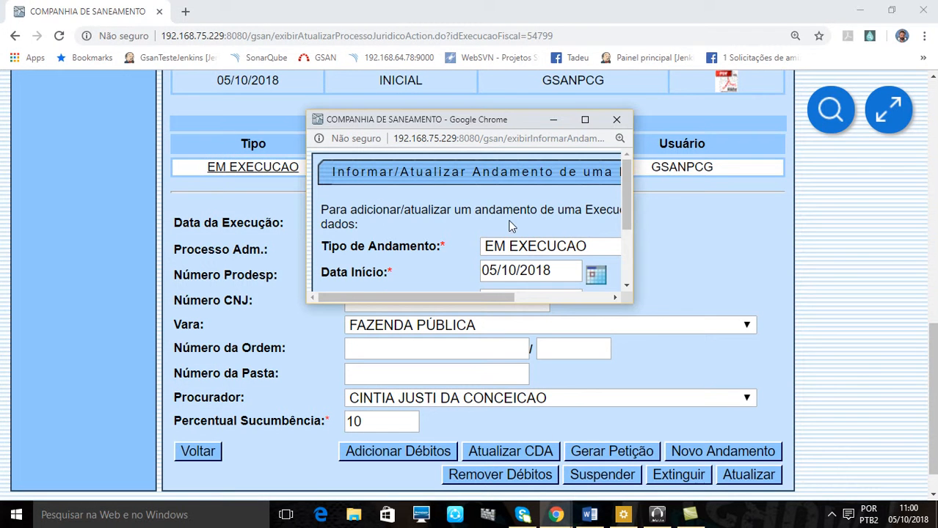
pyautogui.click(585, 119)
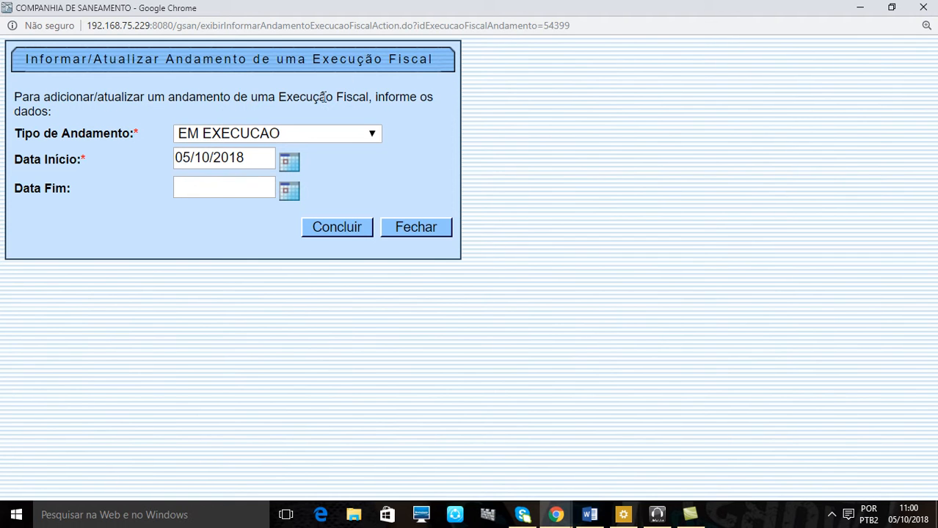
pyautogui.click(256, 138)
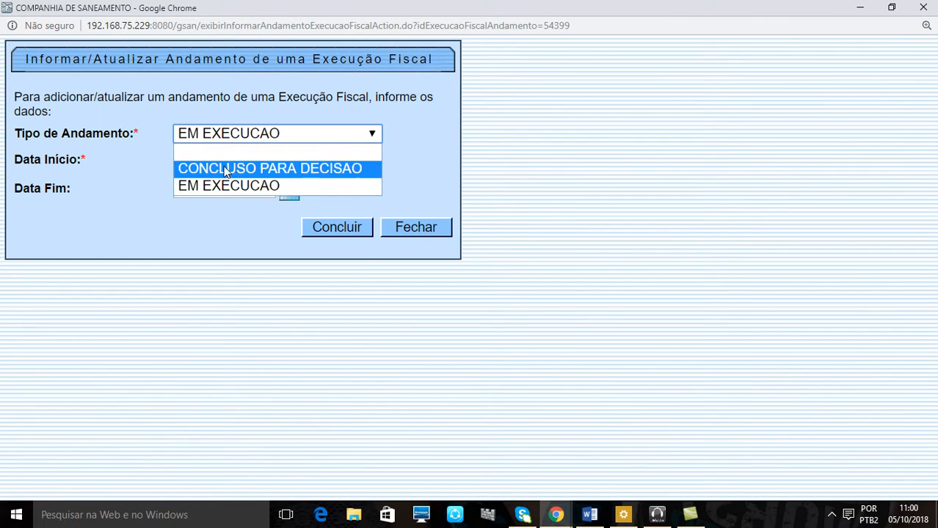
pyautogui.click(151, 204)
# - Set the andamento's Data Fim to 31/10/2018, keeping EM EXECUCAO as its Tipo de Andamento
pyautogui.click(250, 163)
pyautogui.click(243, 189)
pyautogui.click(288, 194)
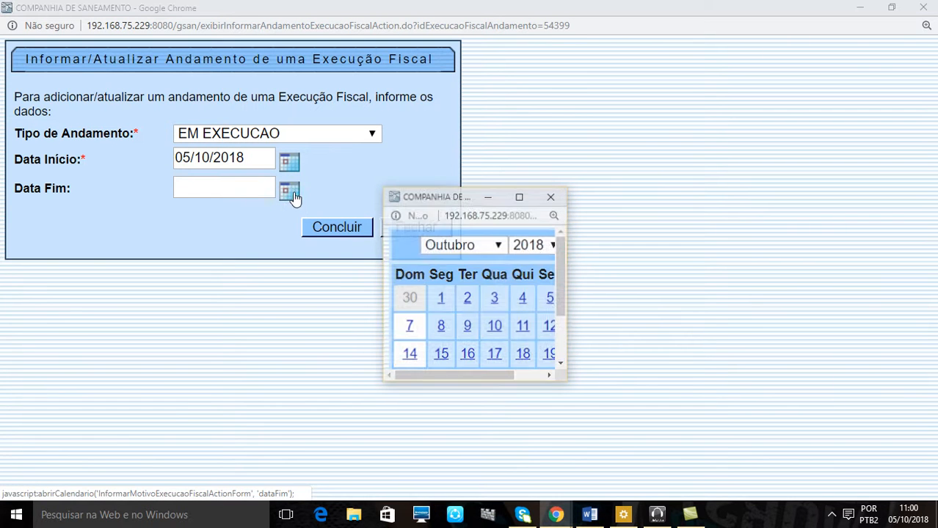
pyautogui.click(520, 195)
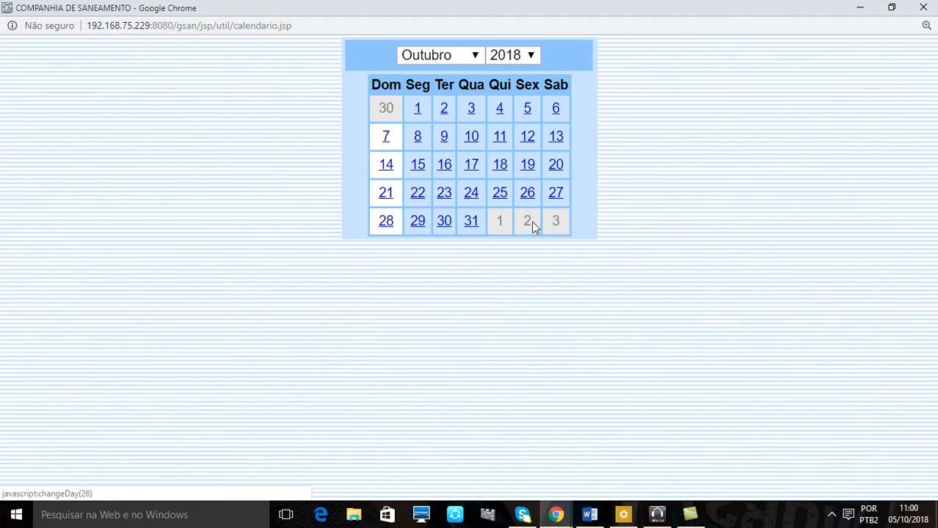
pyautogui.click(470, 221)
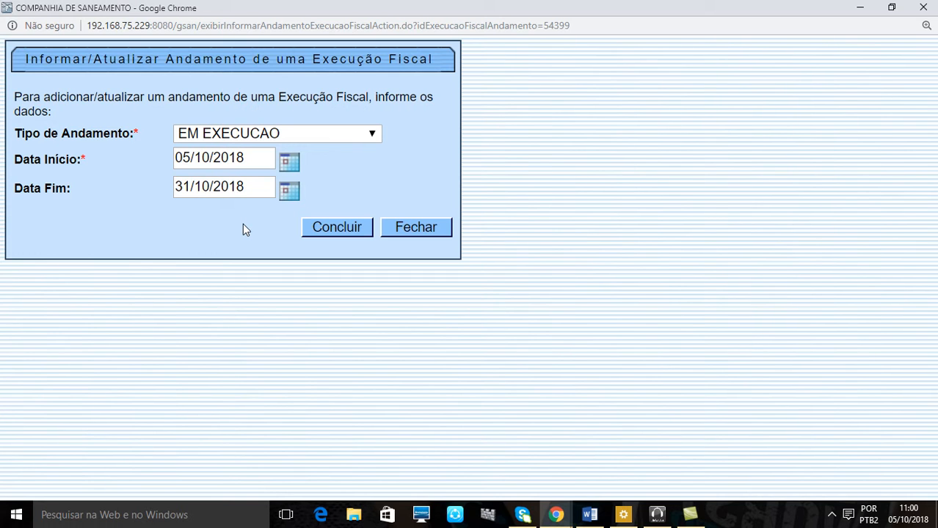
pyautogui.click(191, 136)
pyautogui.click(187, 134)
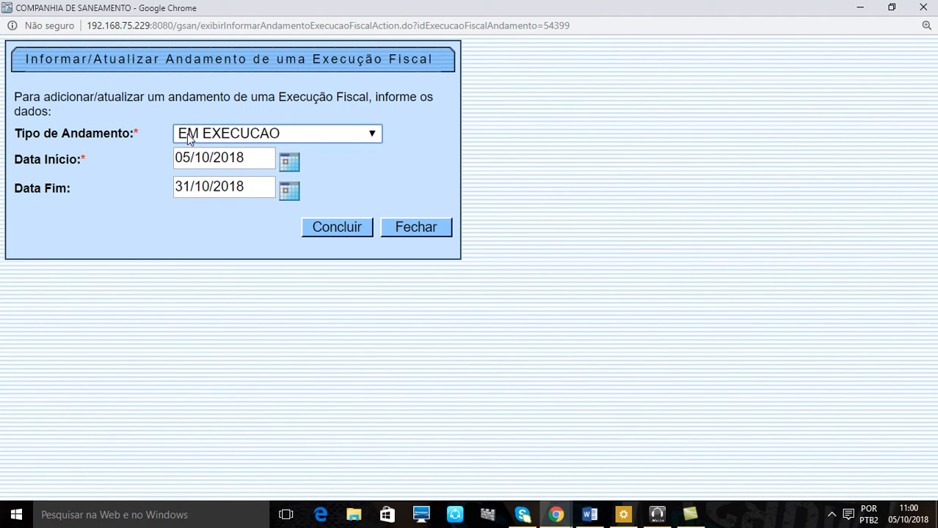
# - Set the andamento's Data Início to 15/10/2018, and close the andamento form without saving
pyautogui.click(288, 165)
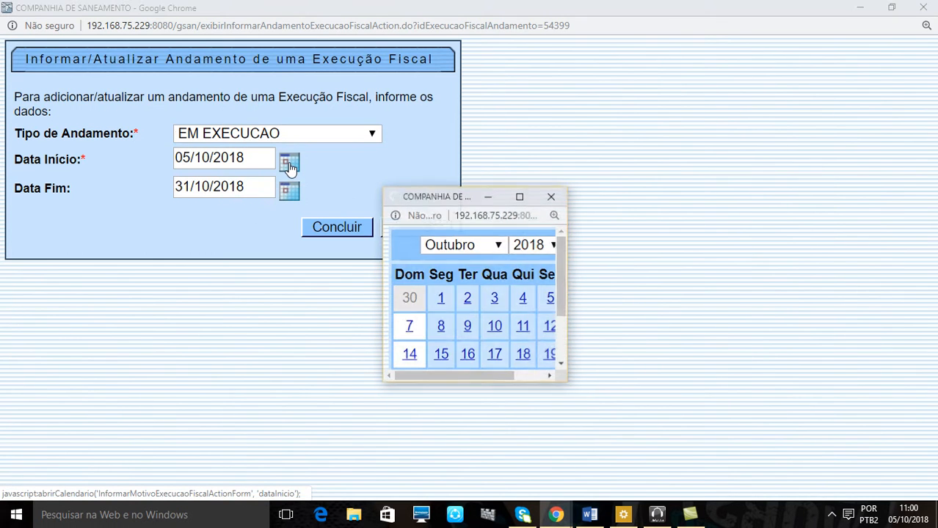
pyautogui.click(550, 196)
pyautogui.click(223, 158)
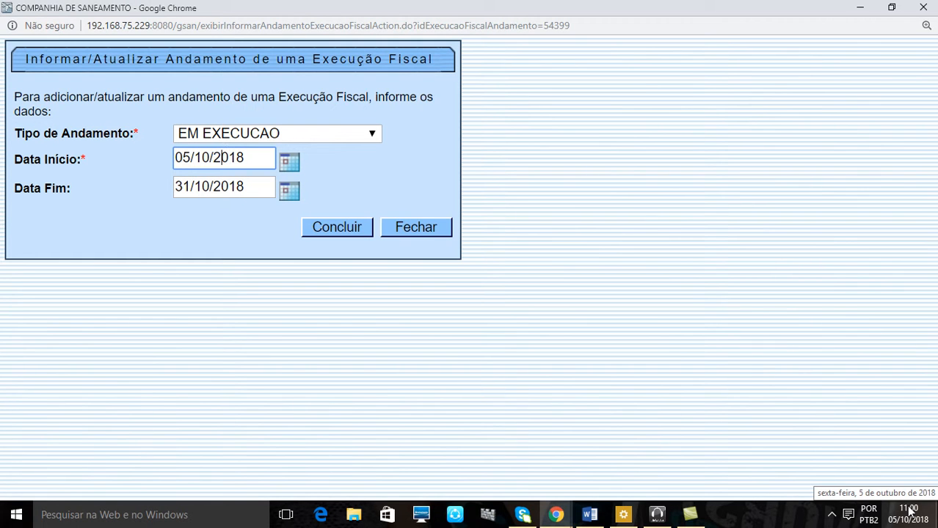
pyautogui.click(289, 166)
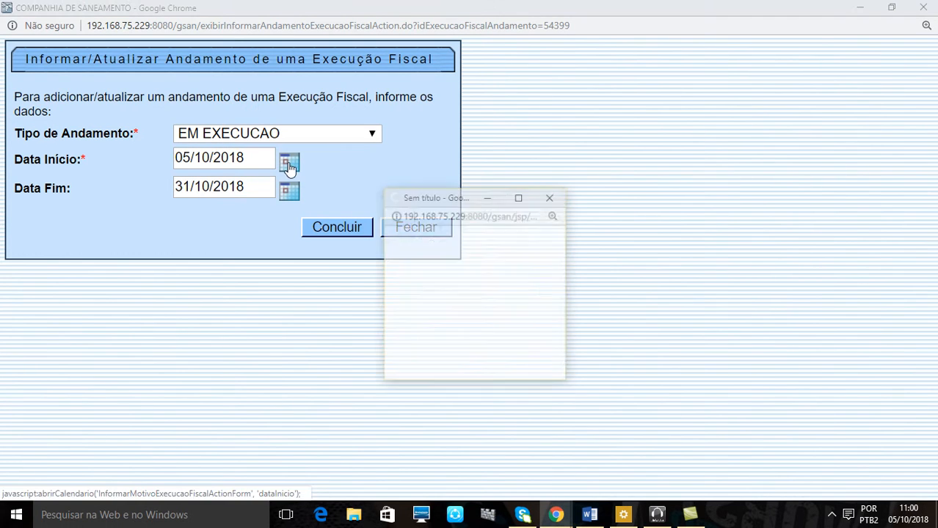
pyautogui.click(520, 196)
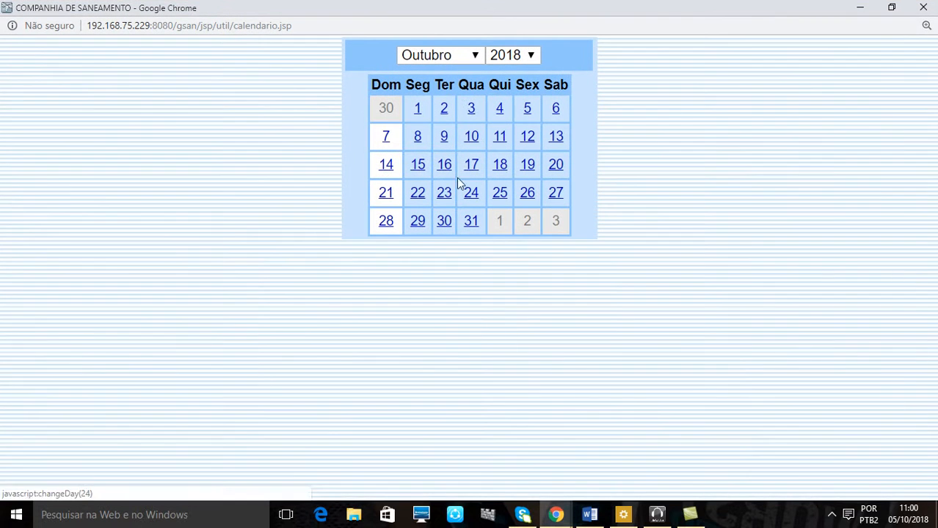
pyautogui.click(418, 169)
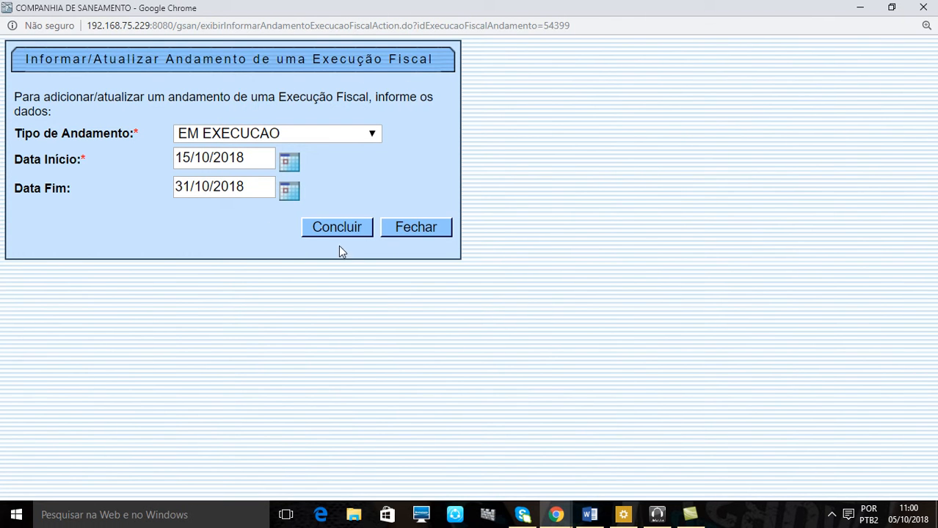
pyautogui.click(415, 229)
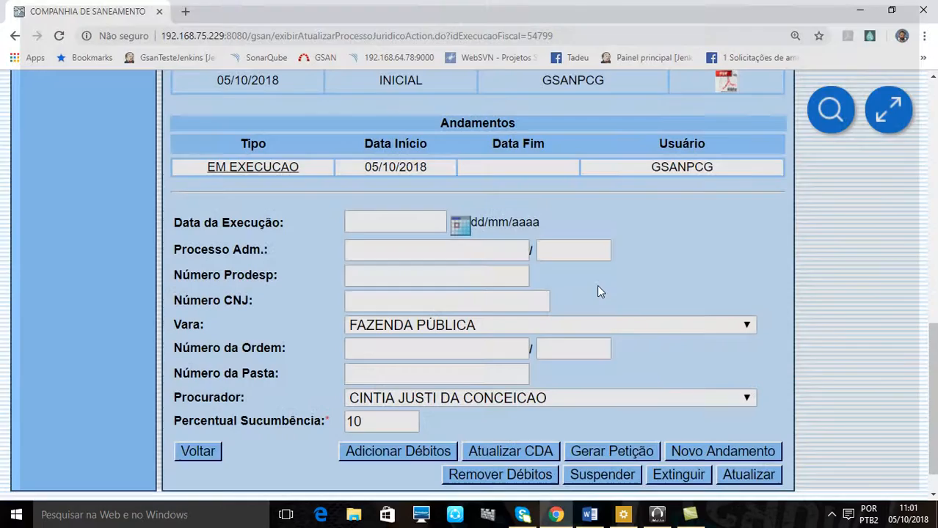
# - Set the process's Data da Execução to 22/10/2018 using the calendar
pyautogui.scroll(-1, 676, 319)
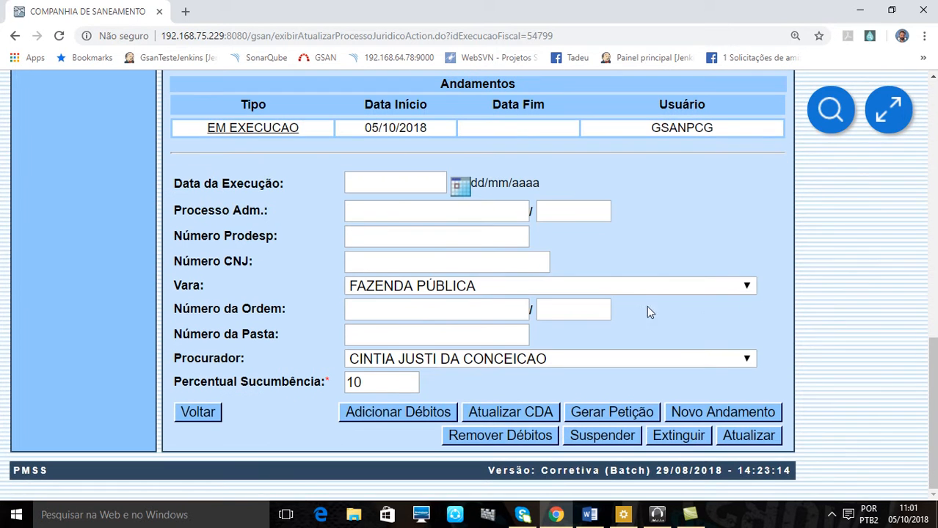
pyautogui.click(394, 187)
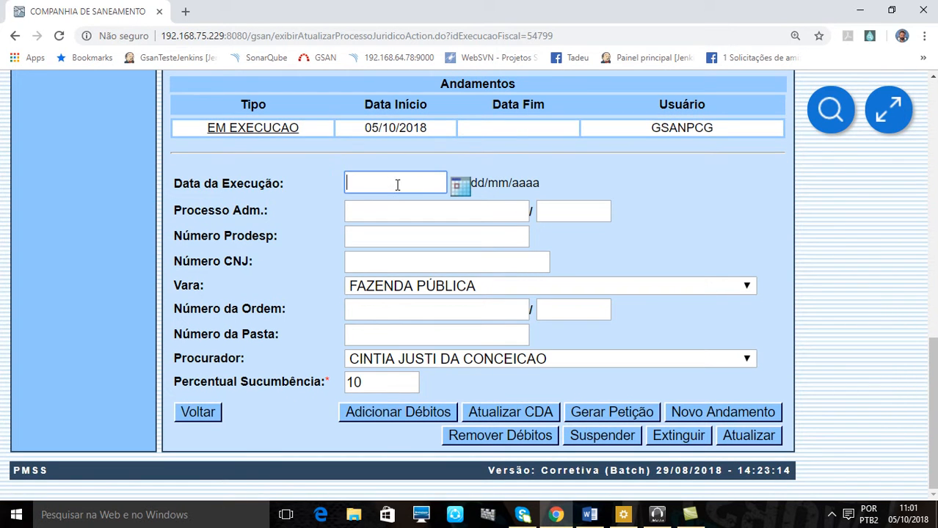
pyautogui.click(459, 187)
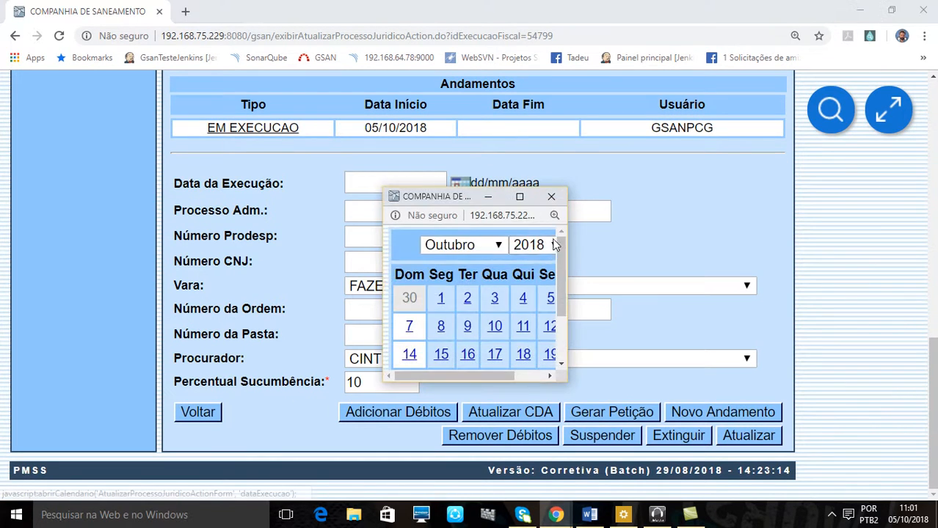
pyautogui.click(519, 197)
pyautogui.click(419, 196)
pyautogui.click(376, 212)
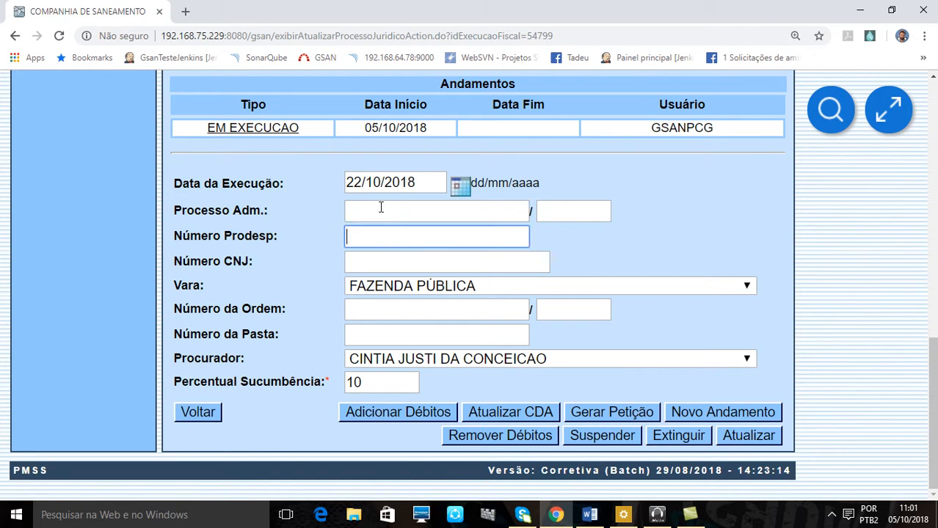
pyautogui.write('22222222222222222222')
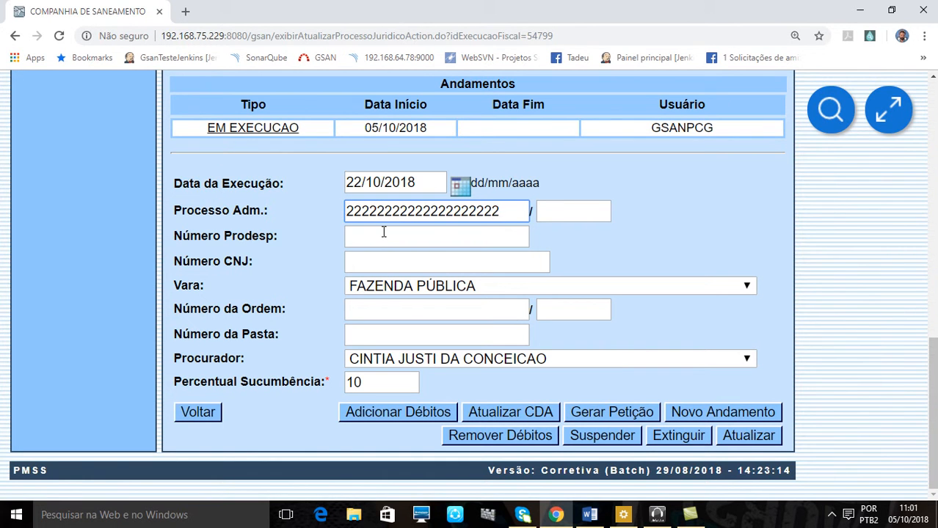
pyautogui.click(566, 213)
pyautogui.write('2222')
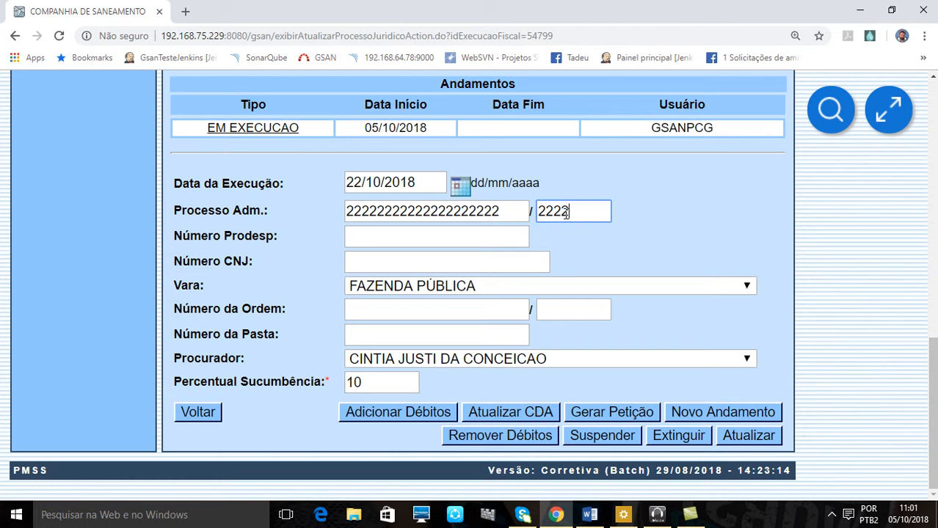
pyautogui.click(458, 241)
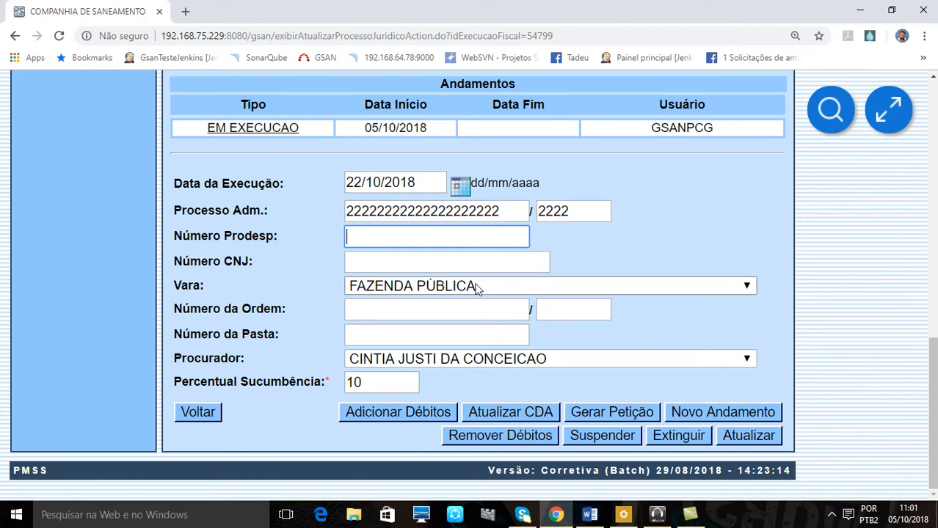
pyautogui.click(460, 263)
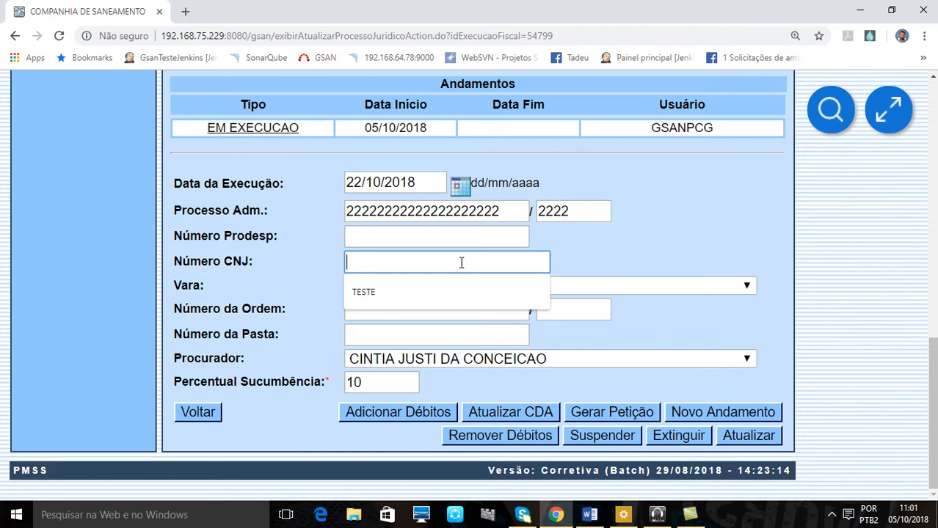
pyautogui.write('2222222222222222222222222')
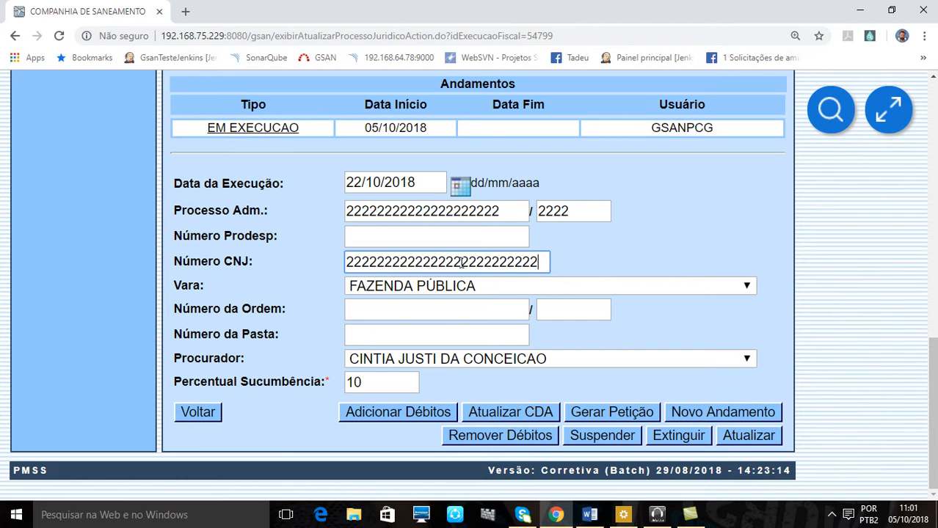
# - Clear the Número CNJ field, leaving both it and Número Prodesp empty
pyautogui.press('BackSpace')
pyautogui.press('BackSpace')
pyautogui.press('BackSpace')
pyautogui.press('BackSpace')
pyautogui.press('BackSpace')
pyautogui.press('BackSpace')
pyautogui.press('BackSpace')
pyautogui.press('BackSpace')
pyautogui.press('BackSpace')
pyautogui.press('BackSpace')
pyautogui.press('BackSpace')
pyautogui.press('BackSpace')
pyautogui.press('BackSpace')
pyautogui.press('BackSpace')
pyautogui.press('BackSpace')
pyautogui.press('BackSpace')
pyautogui.press('BackSpace')
pyautogui.press('BackSpace')
pyautogui.press('BackSpace')
pyautogui.press('BackSpace')
pyautogui.press('BackSpace')
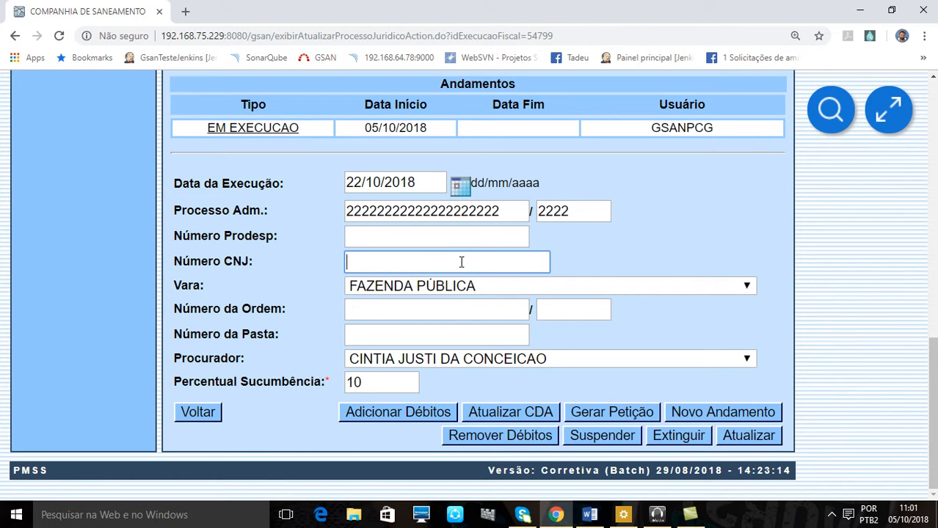
pyautogui.click(468, 263)
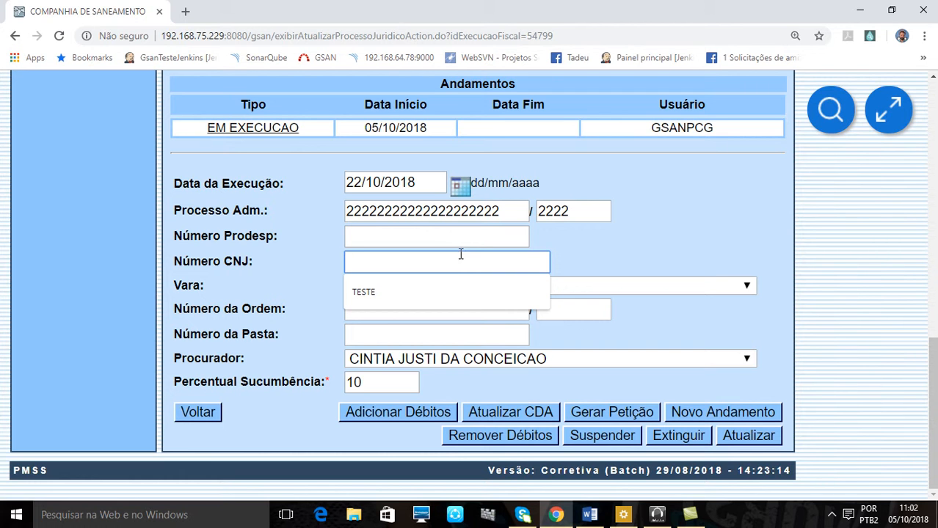
pyautogui.click(400, 228)
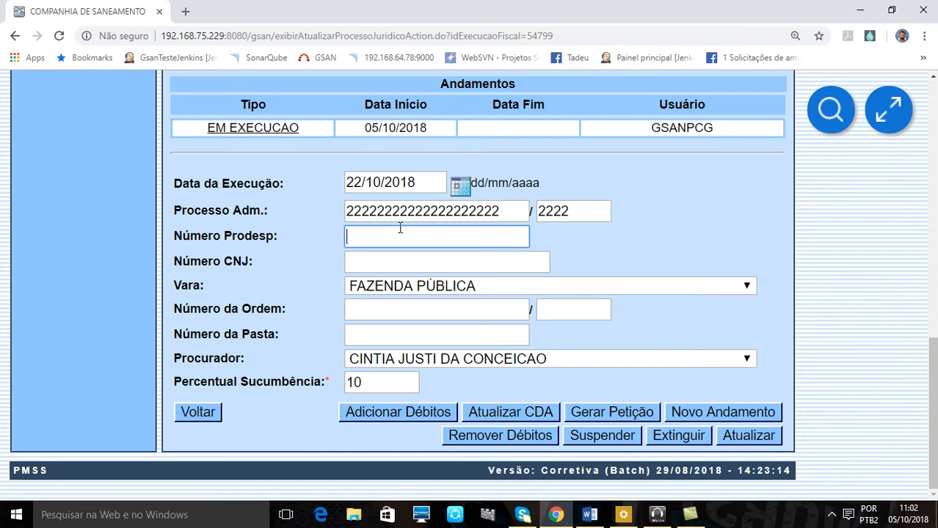
# - Check the available Vara options, keeping FAZENDA PÚBLICA, and leave Número da Ordem and Número da Pasta empty
pyautogui.click(502, 288)
pyautogui.click(502, 288)
pyautogui.click(498, 288)
pyautogui.click(498, 288)
pyautogui.click(466, 310)
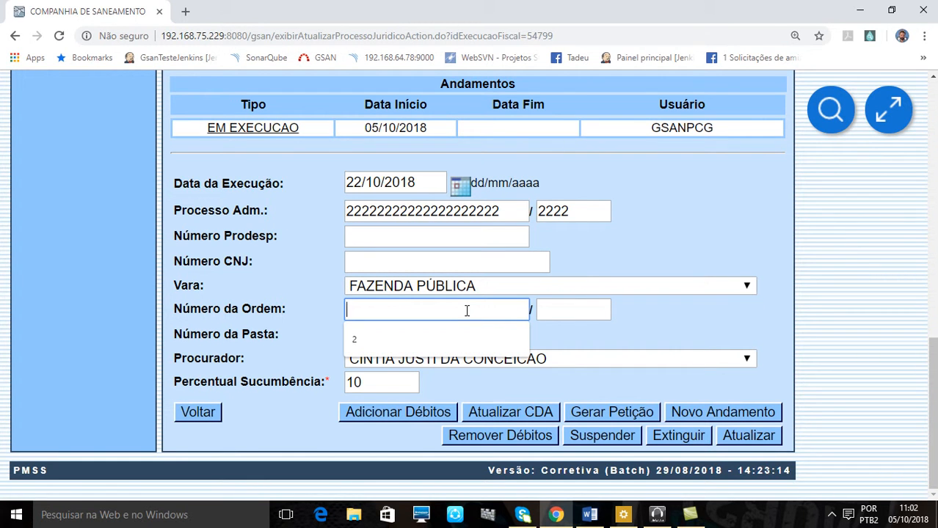
pyautogui.click(735, 293)
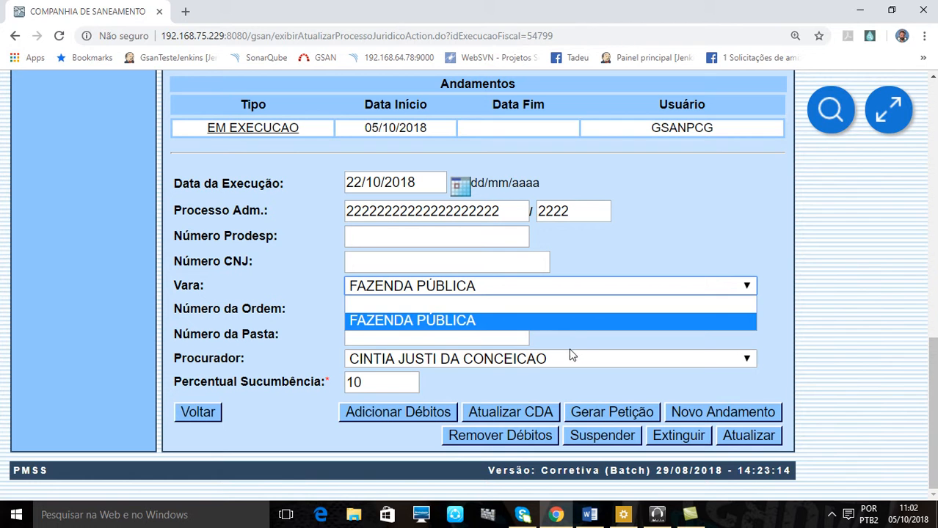
pyautogui.click(576, 342)
pyautogui.click(513, 332)
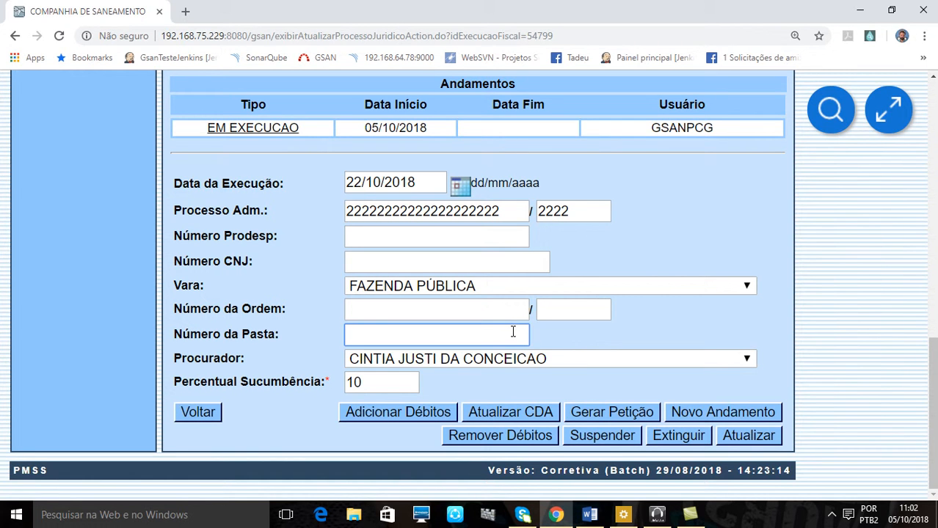
# - Change the Procurador to the second-to-last attorney among the available options
pyautogui.click(552, 360)
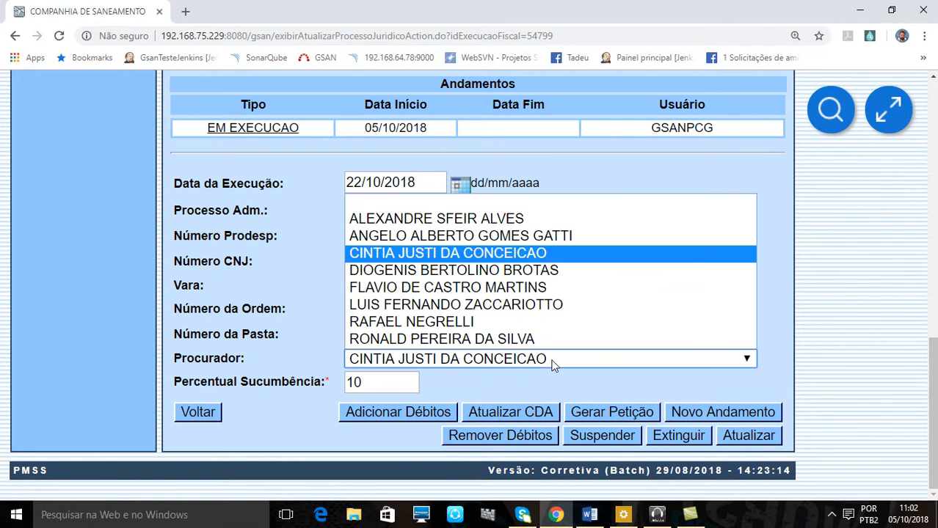
pyautogui.click(436, 225)
pyautogui.click(489, 361)
pyautogui.click(424, 321)
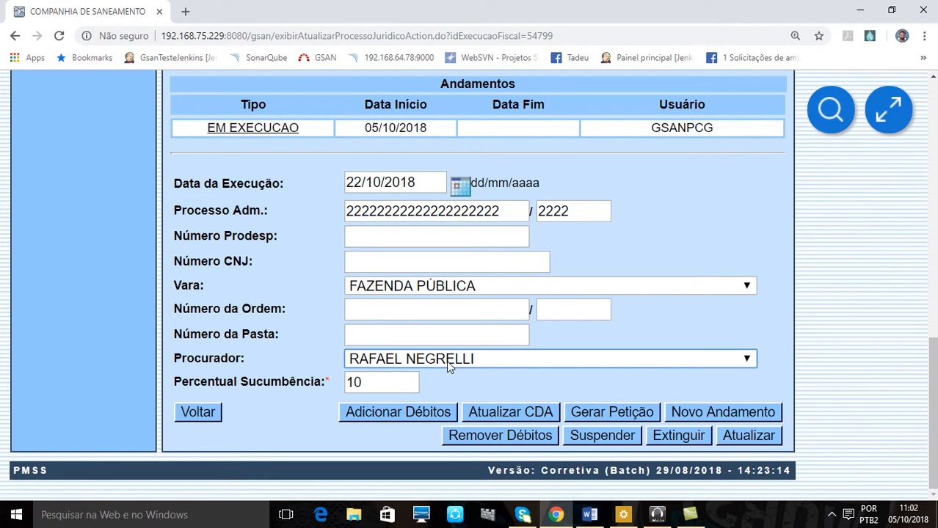
# - Set the Percentual Sucumbência to 15
pyautogui.click(387, 385)
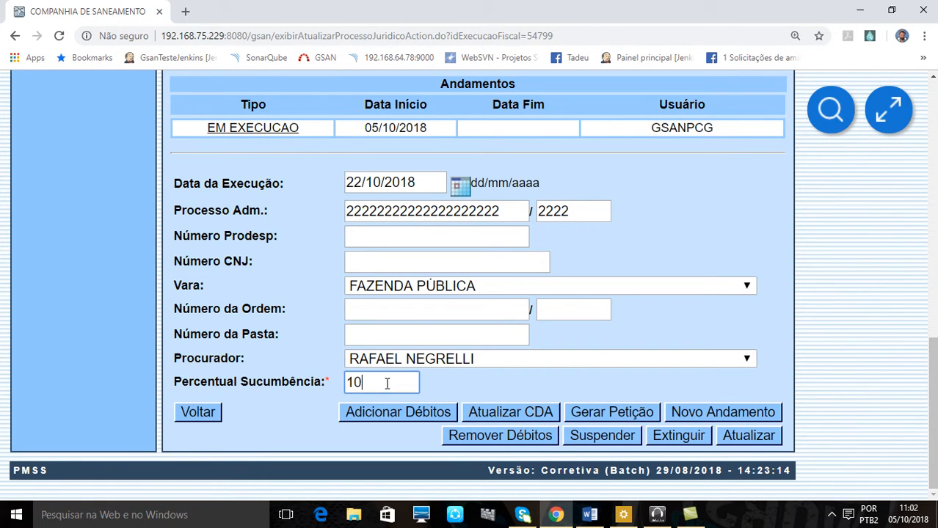
pyautogui.press('BackSpace')
pyautogui.press('BackSpace')
pyautogui.write('20')
pyautogui.press('BackSpace')
pyautogui.write('15')
# - Return to the process list without saving the edits, and reopen the third process listed
pyautogui.scroll(10, 410, 376)
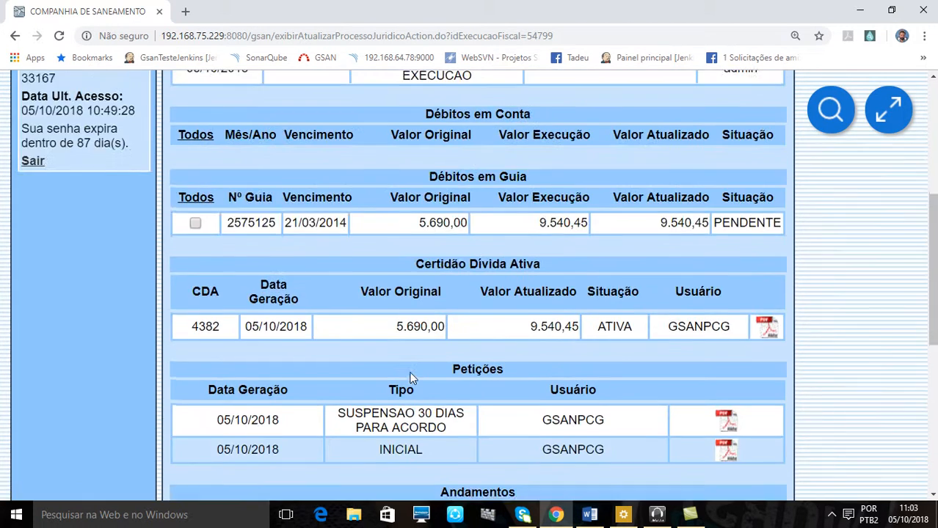
pyautogui.scroll(-10, 410, 376)
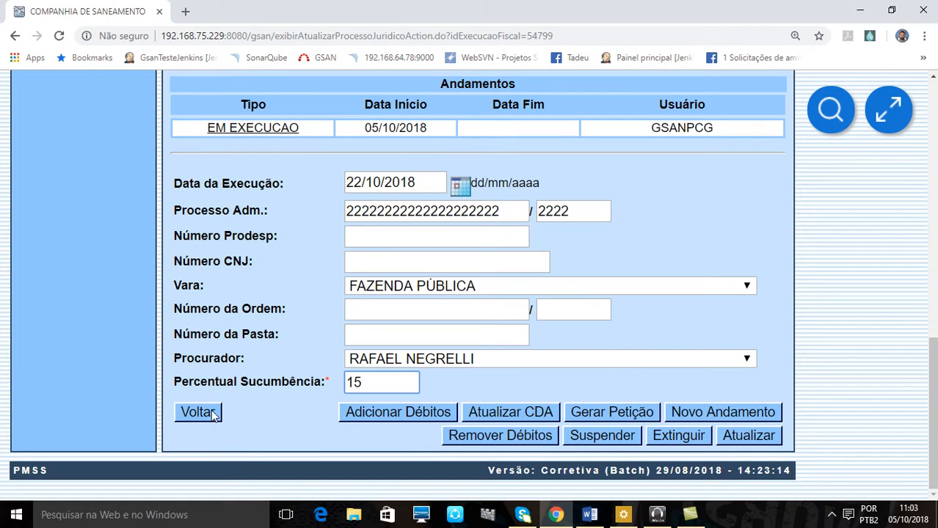
pyautogui.click(212, 414)
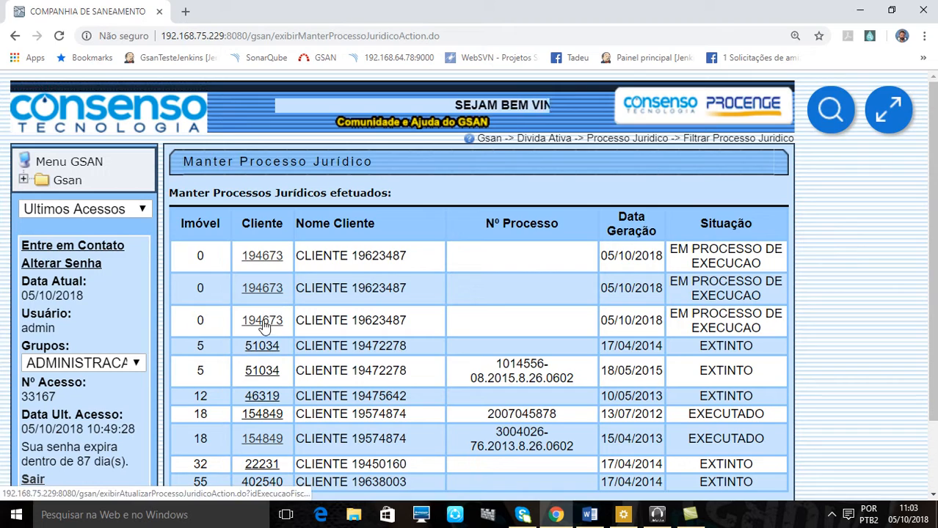
pyautogui.click(263, 321)
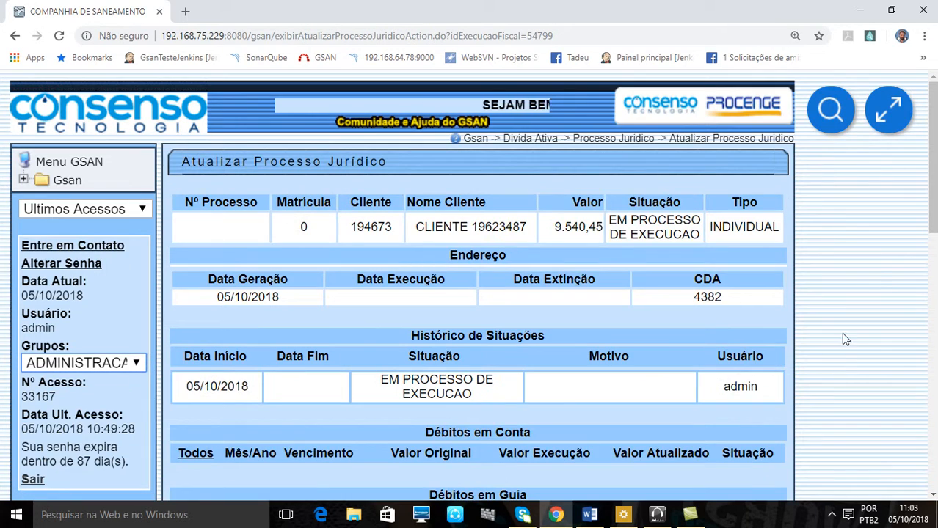
# - Review the reopened process's Certidão Dívida Ativa, Petições and Andamentos sections and its editable fields
pyautogui.scroll(-10, 882, 311)
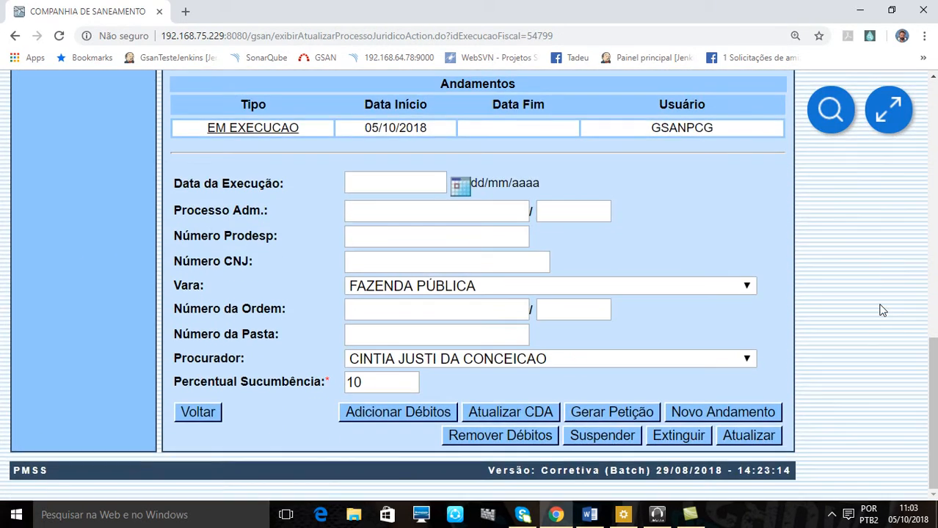
pyautogui.scroll(10, 882, 310)
pyautogui.scroll(-5, 881, 311)
pyautogui.scroll(-1, 882, 311)
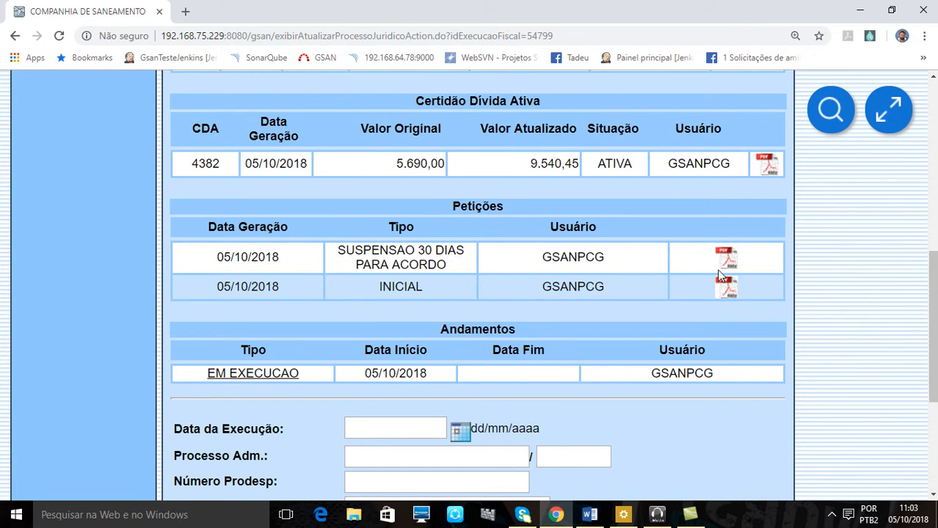
pyautogui.scroll(-2, 811, 300)
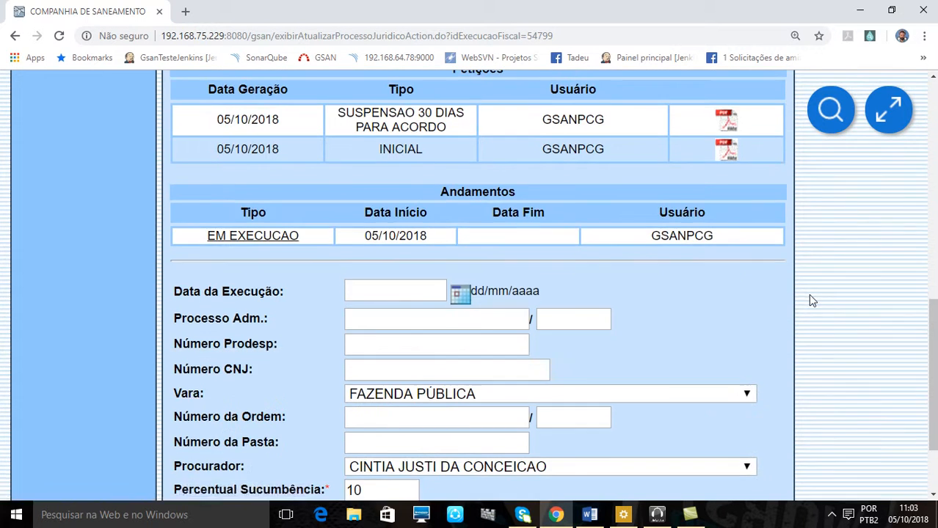
pyautogui.scroll(-2, 807, 297)
pyautogui.scroll(3, 661, 245)
pyautogui.scroll(-3, 748, 244)
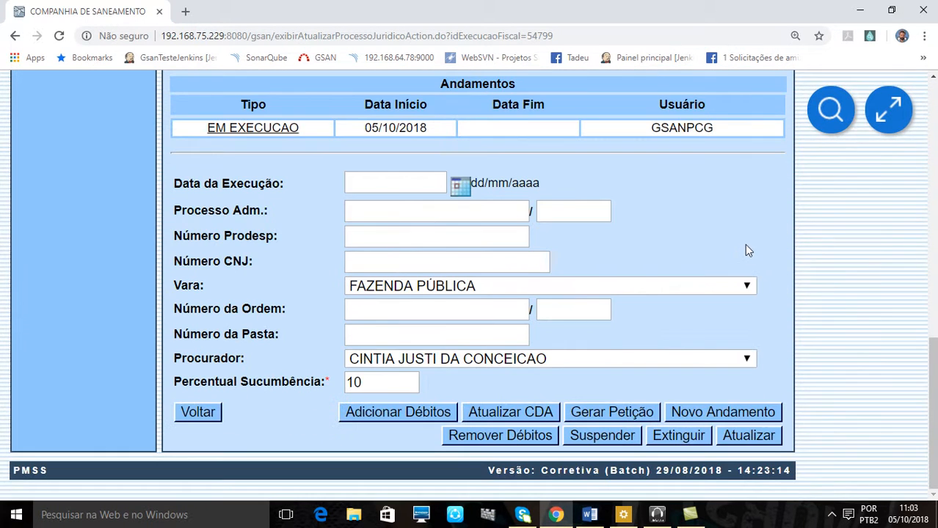
# - Generate a petition of type SUSPENSAO 30 DIAS PARA ACORDO, signed by the last attorney among the Assinatura Petição options
pyautogui.click(611, 413)
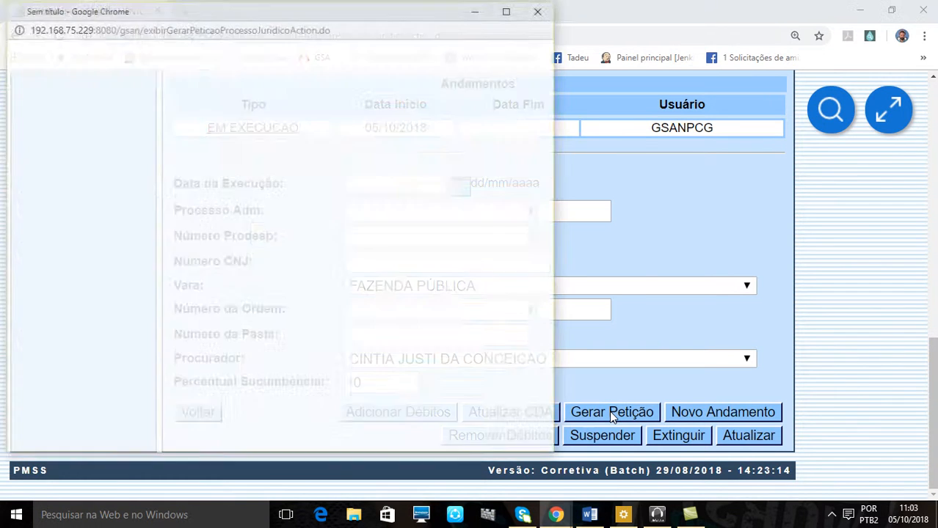
pyautogui.click(585, 119)
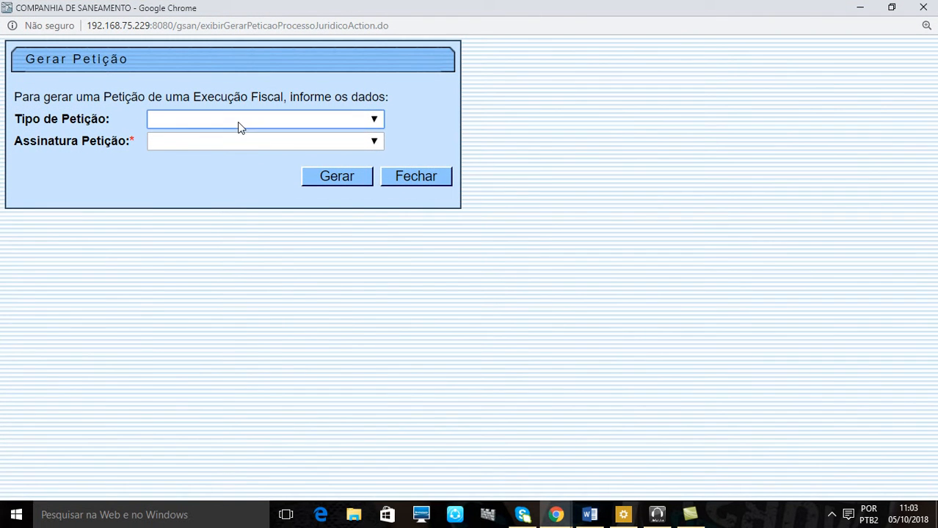
pyautogui.click(236, 122)
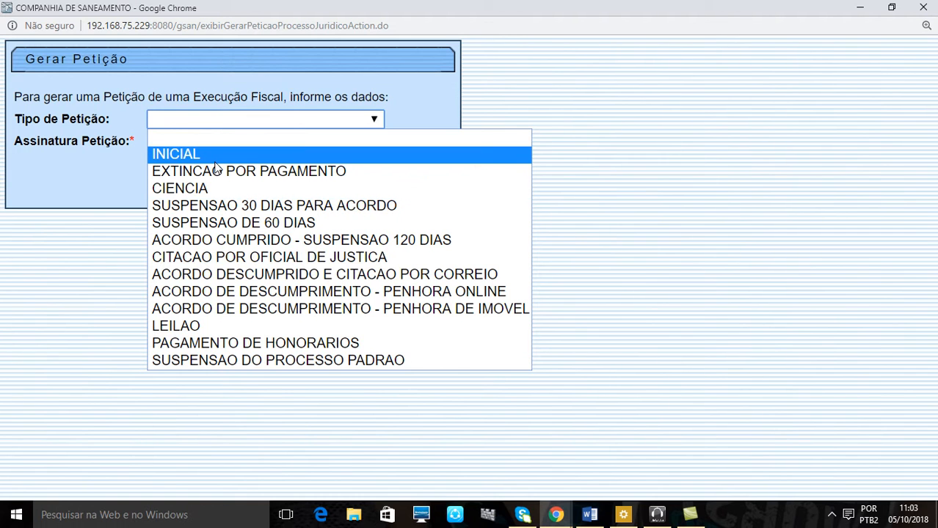
pyautogui.click(246, 211)
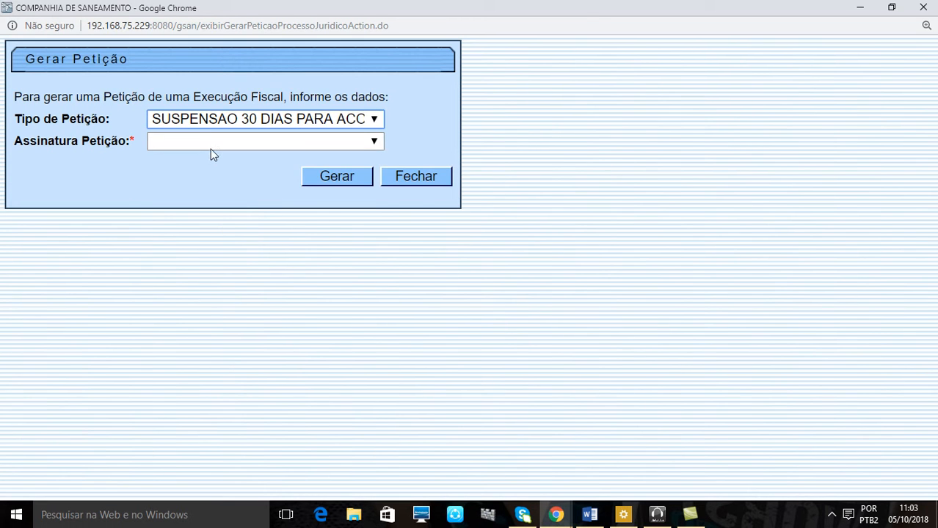
pyautogui.click(221, 143)
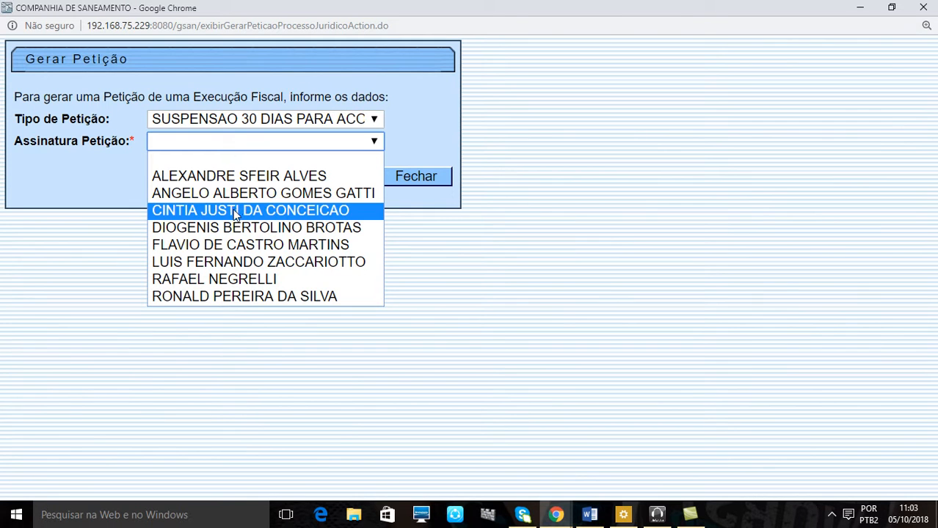
pyautogui.click(227, 297)
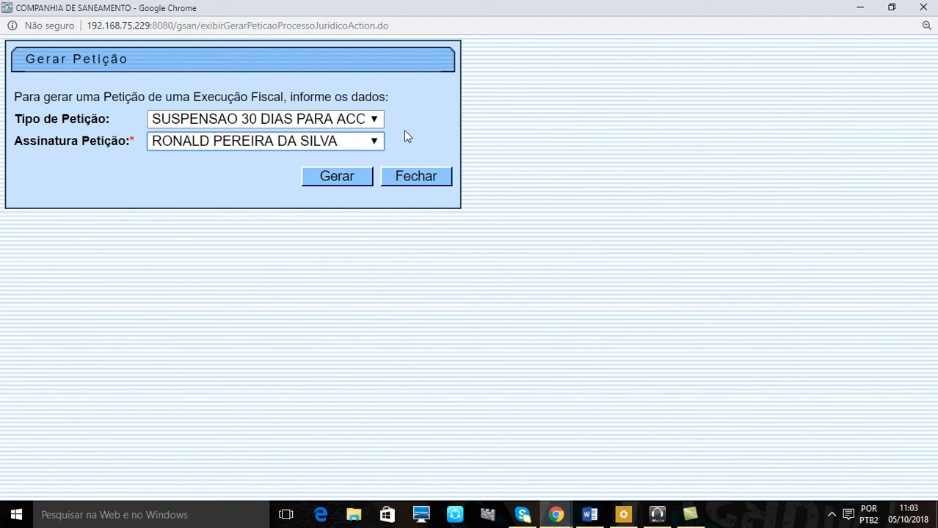
pyautogui.click(329, 182)
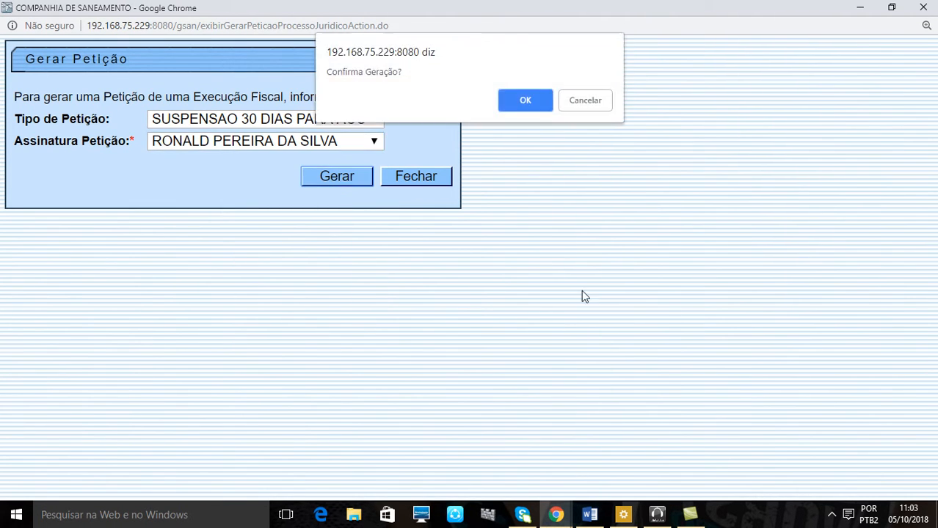
pyautogui.click(530, 103)
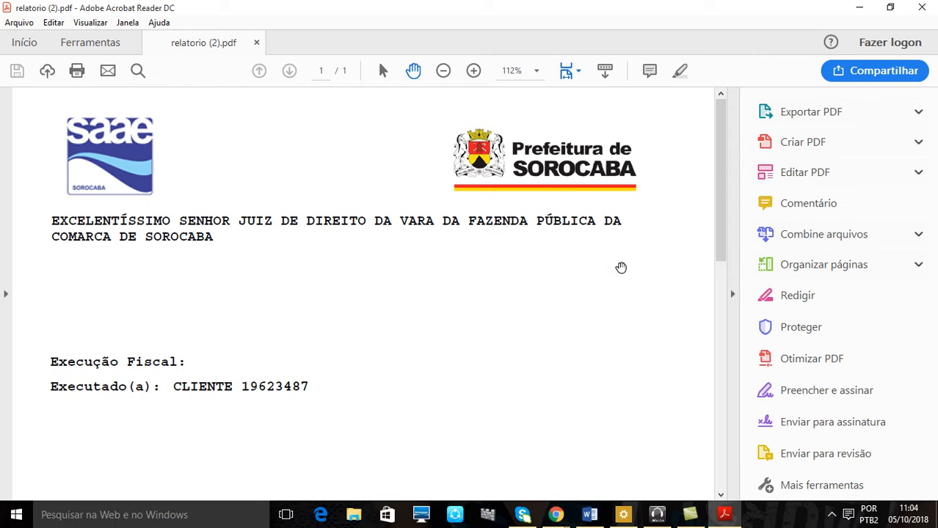
# - Read through the generated petition PDF from its heading to the signature, and close it
pyautogui.scroll(-5, 363, 294)
pyautogui.moveTo(555, 514)
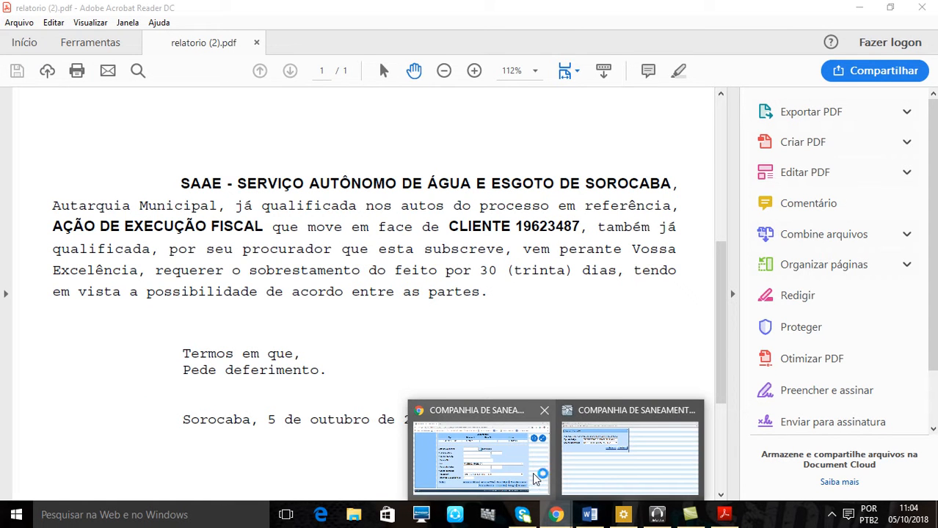
pyautogui.scroll(-3, 626, 273)
pyautogui.scroll(-2, 625, 272)
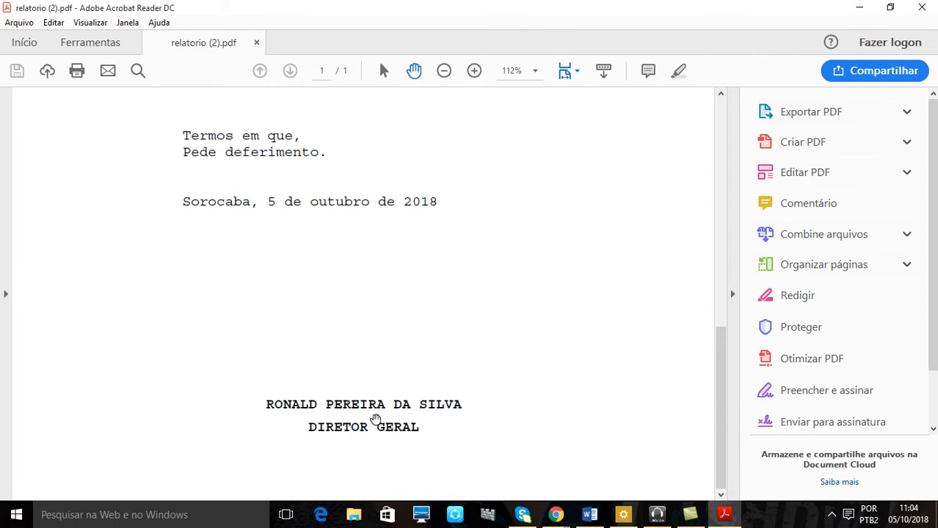
pyautogui.scroll(7, 362, 393)
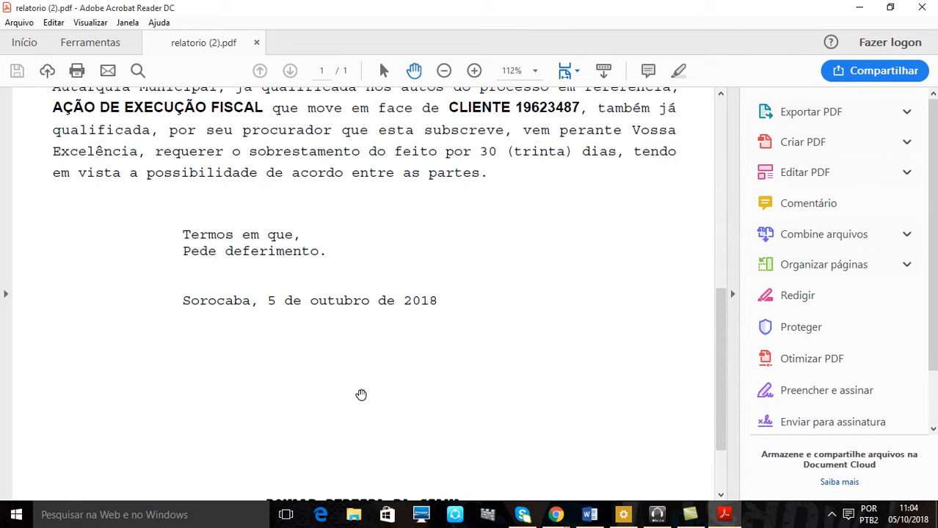
pyautogui.scroll(6, 361, 394)
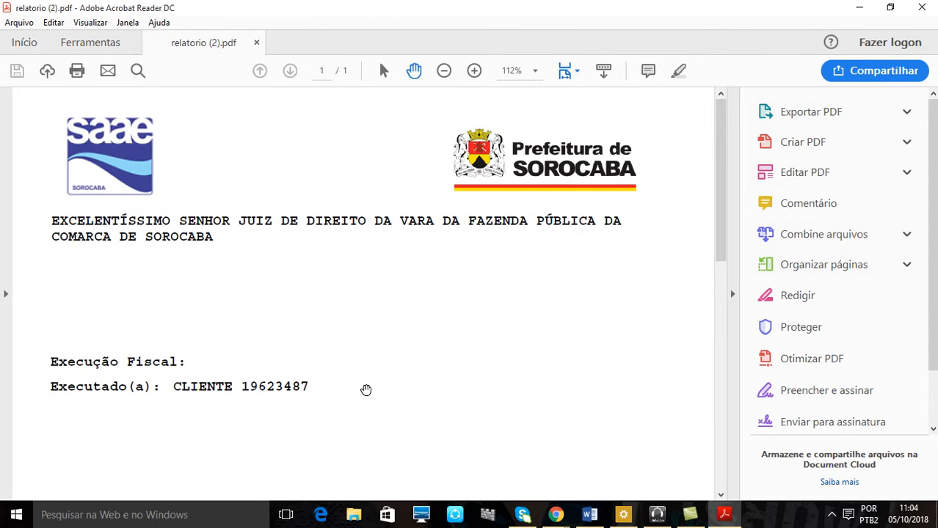
pyautogui.scroll(-3, 366, 388)
pyautogui.scroll(-8, 368, 389)
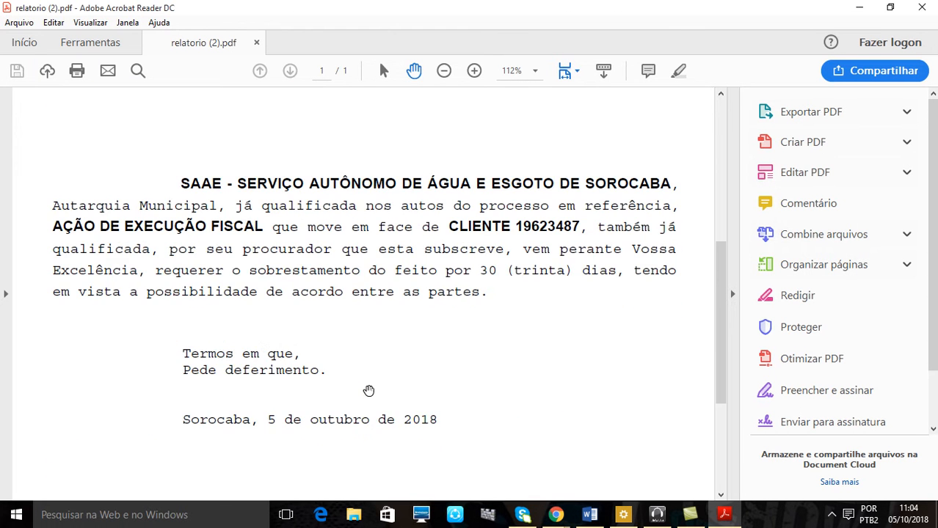
pyautogui.scroll(-2, 368, 390)
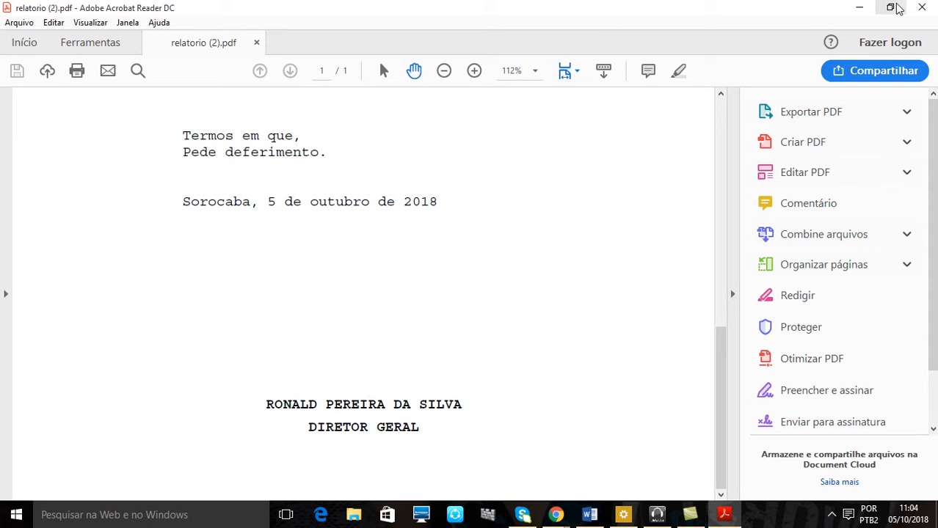
pyautogui.click(923, 7)
# - Check the process's Petições section and return to the Manter Processo Jurídico list
pyautogui.scroll(6, 753, 285)
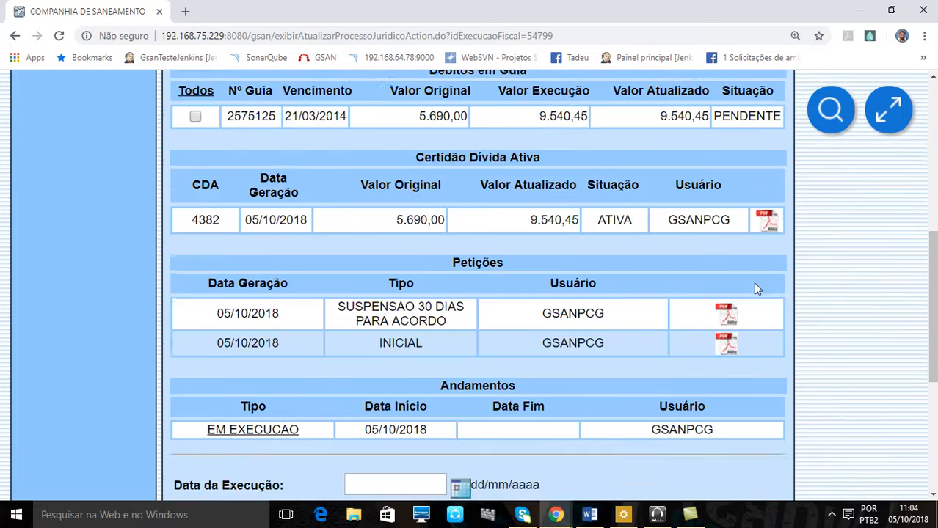
pyautogui.scroll(-2, 618, 257)
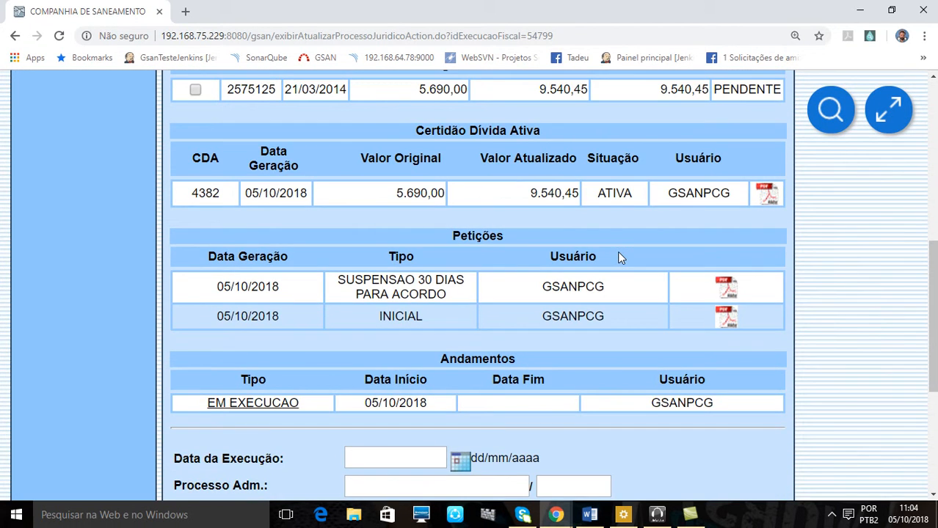
pyautogui.scroll(-4, 617, 251)
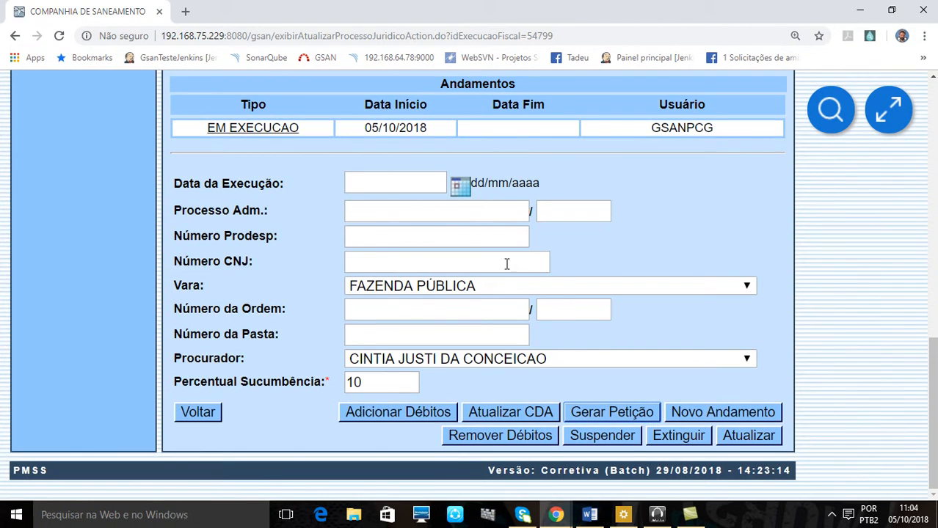
pyautogui.click(210, 413)
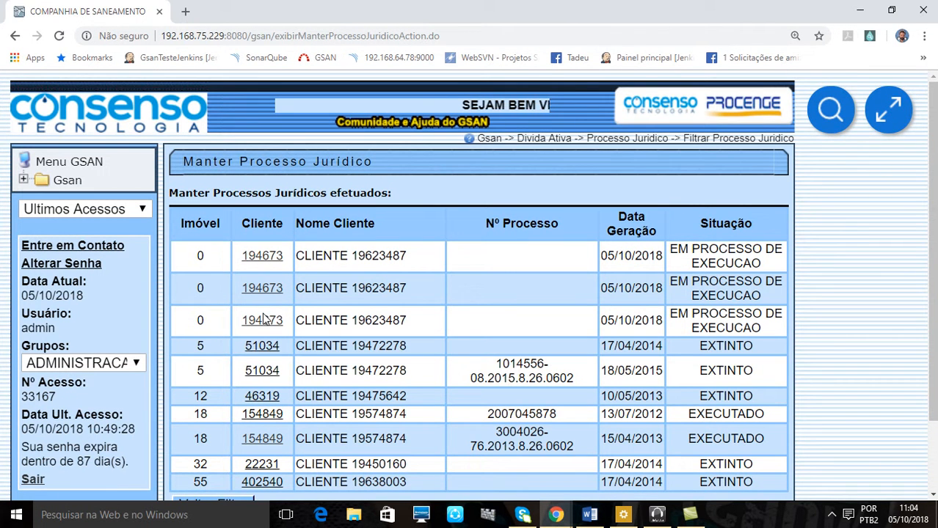
# - Open the third process in the list and review its Petições and Andamentos sections and its editable fields
pyautogui.click(263, 320)
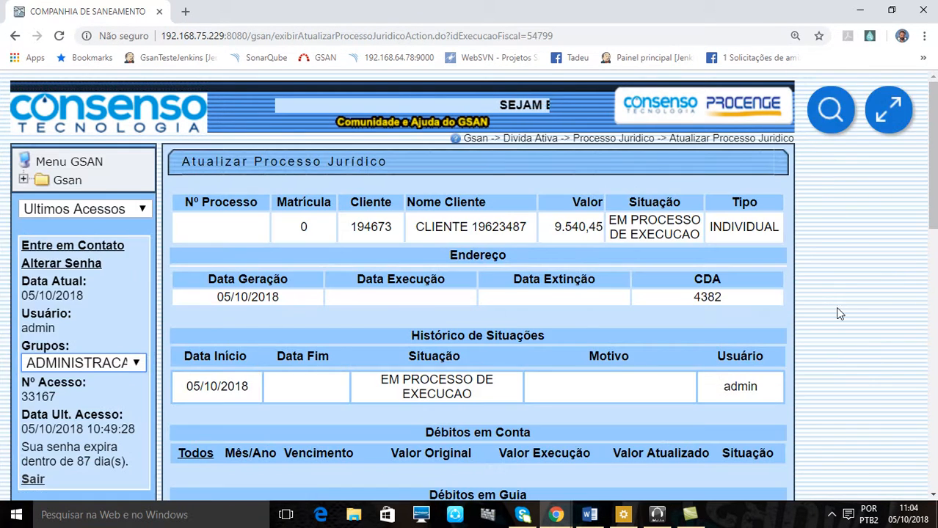
pyautogui.scroll(-8, 837, 314)
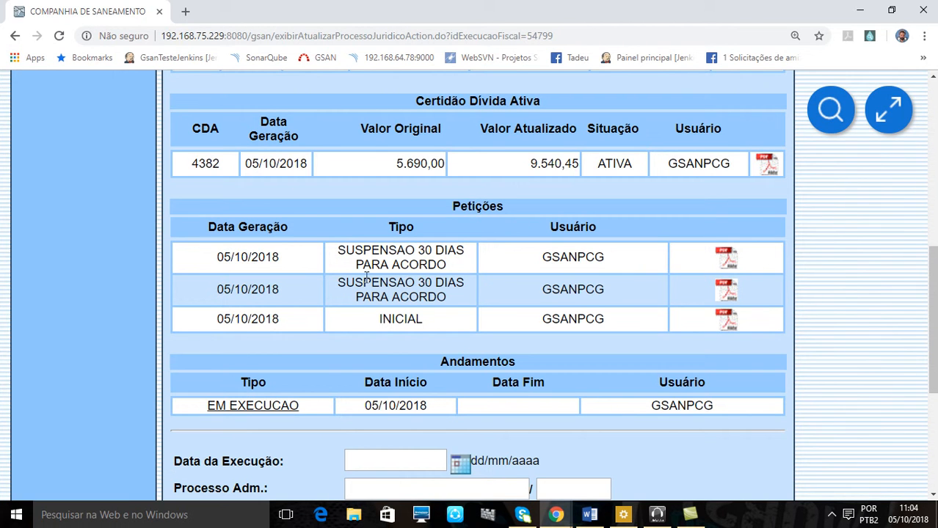
pyautogui.scroll(-4, 827, 314)
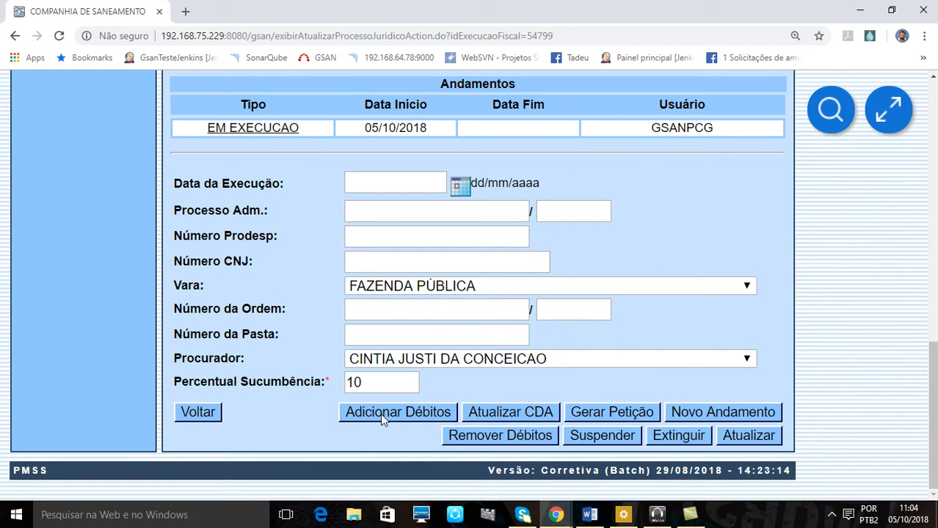
pyautogui.scroll(10, 570, 386)
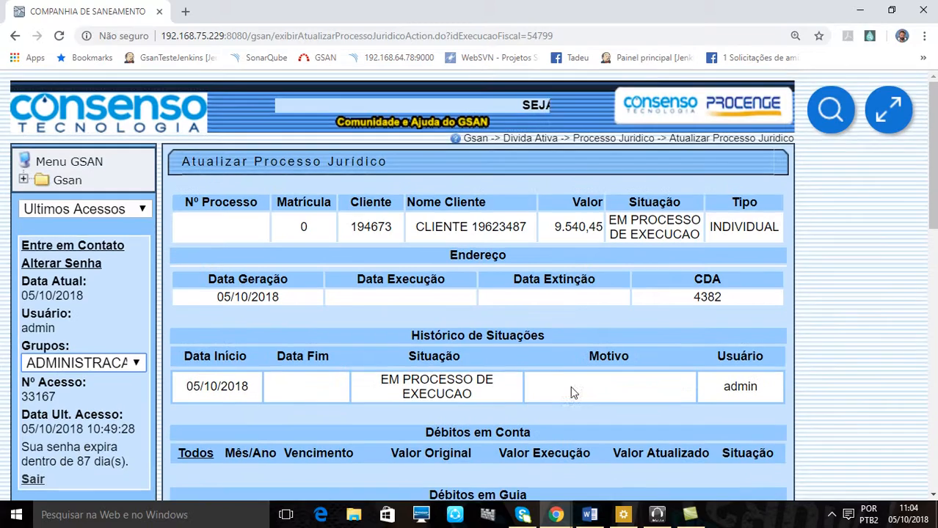
pyautogui.scroll(-10, 854, 327)
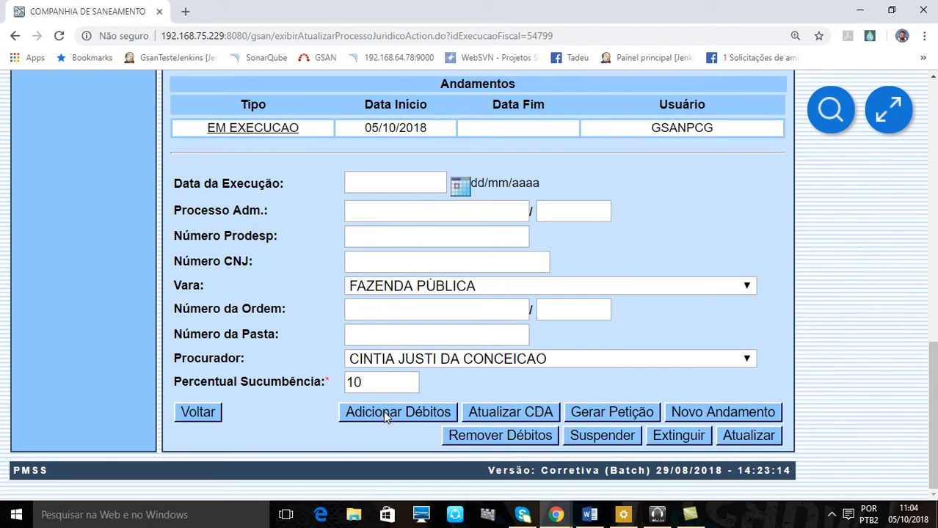
# - Open the form for adding debts to the process's Execução Fiscal and enlarge its window
pyautogui.click(383, 411)
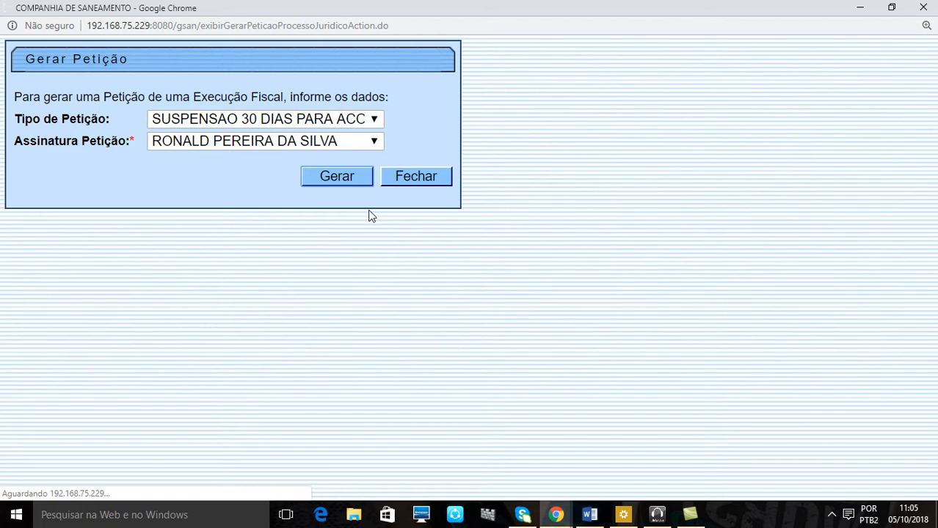
pyautogui.click(556, 514)
pyautogui.click(517, 495)
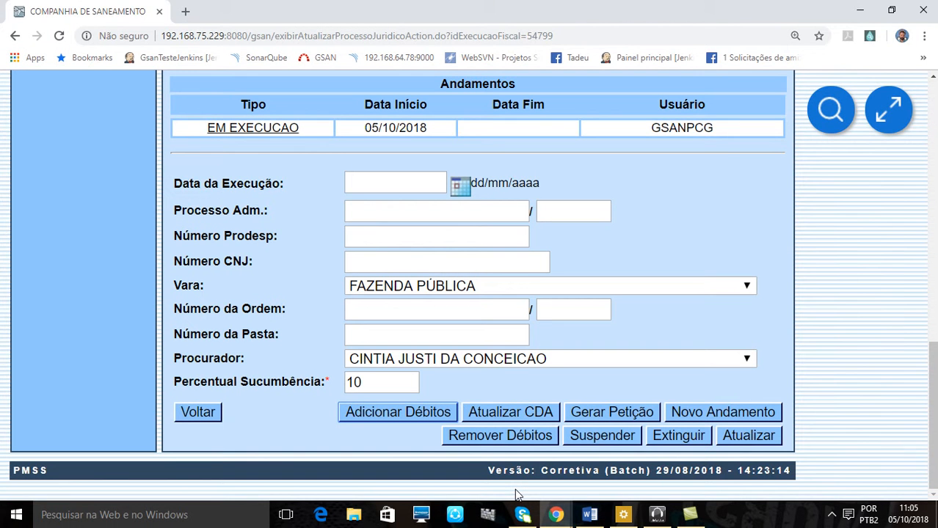
pyautogui.click(555, 514)
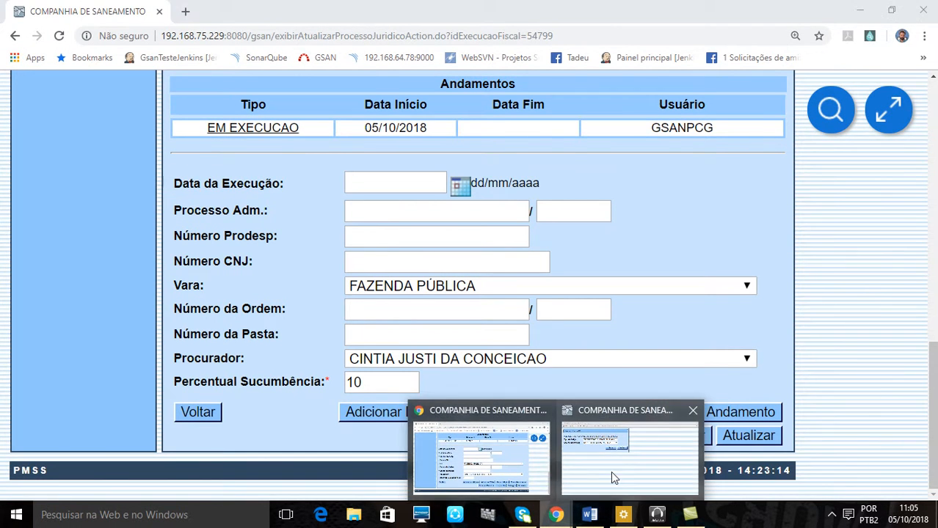
pyautogui.click(612, 474)
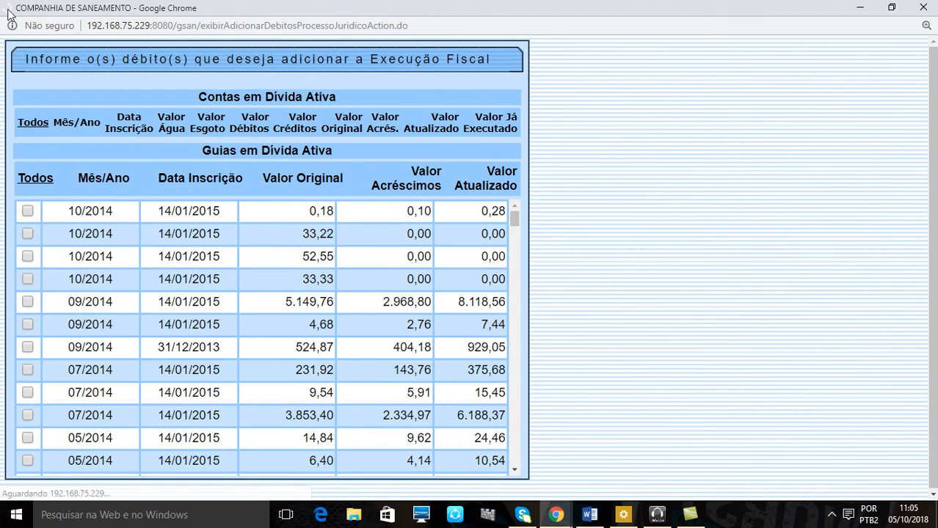
pyautogui.doubleClick(9, 12)
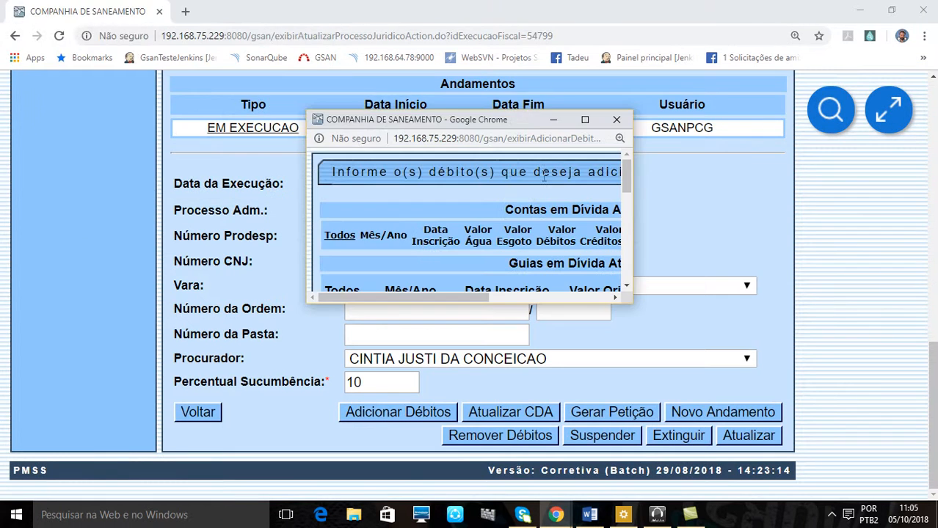
pyautogui.click(585, 120)
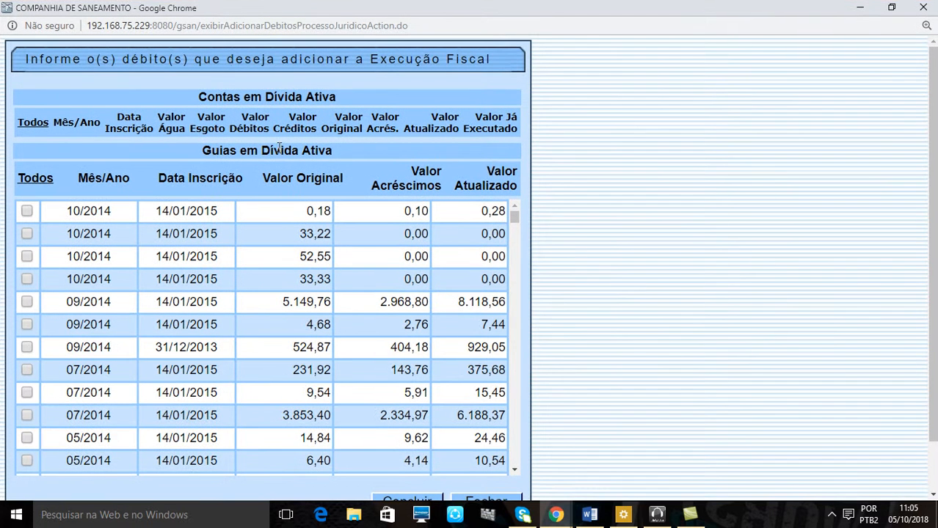
# - Add the first 08/2012 guide with original value 792,61 from Guias em Dívida Ativa to the Execução Fiscal
pyautogui.scroll(-1, 577, 188)
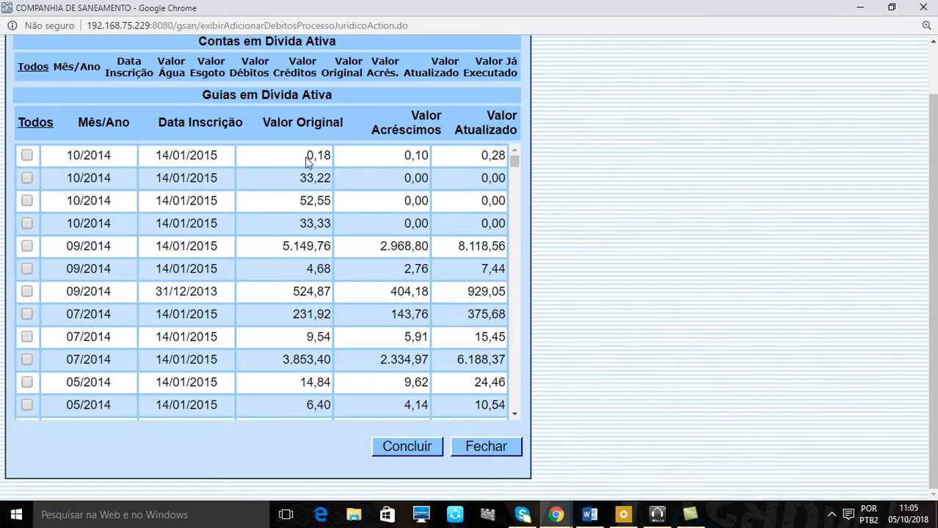
pyautogui.scroll(-2, 339, 224)
pyautogui.scroll(-10, 339, 224)
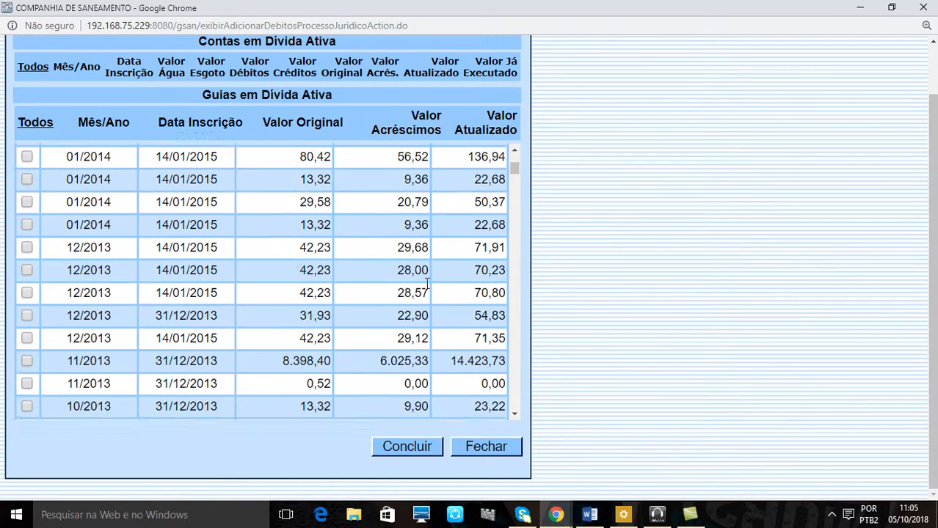
pyautogui.scroll(-12, 425, 283)
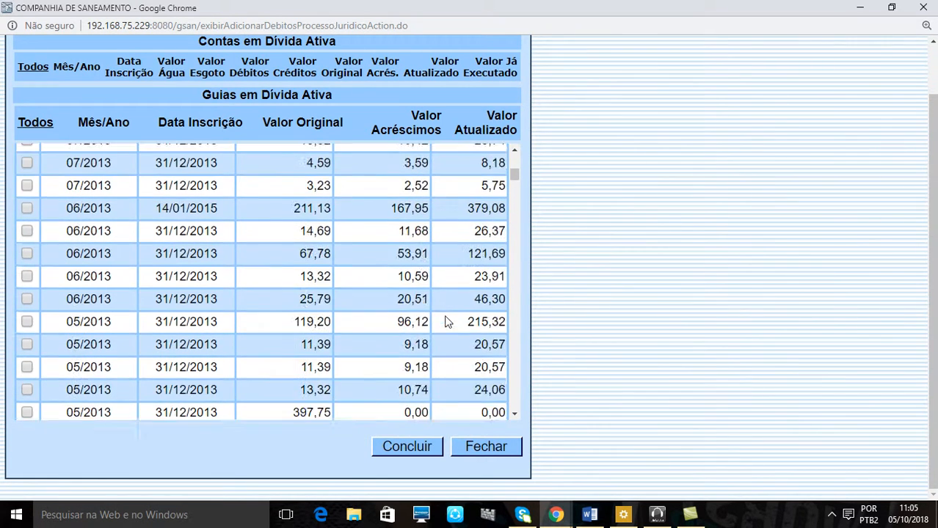
pyautogui.scroll(-12, 444, 318)
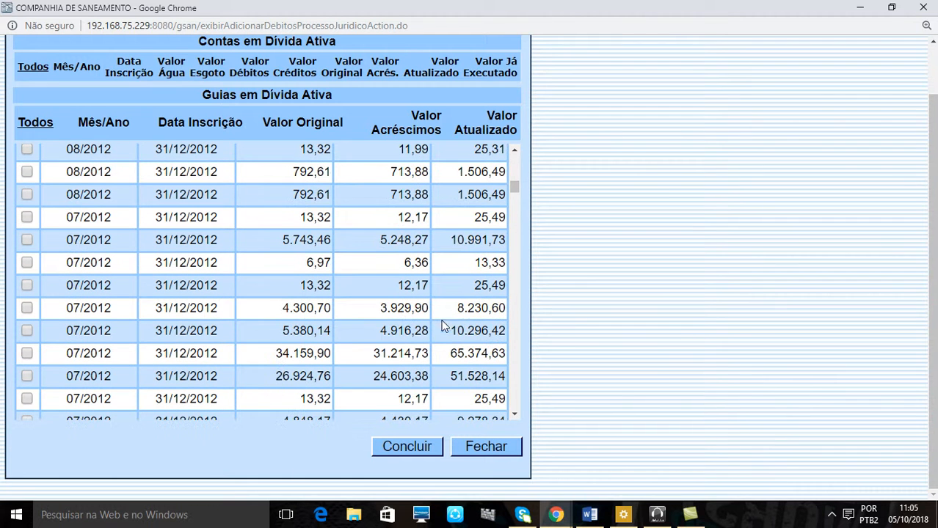
pyautogui.click(27, 172)
pyautogui.click(411, 448)
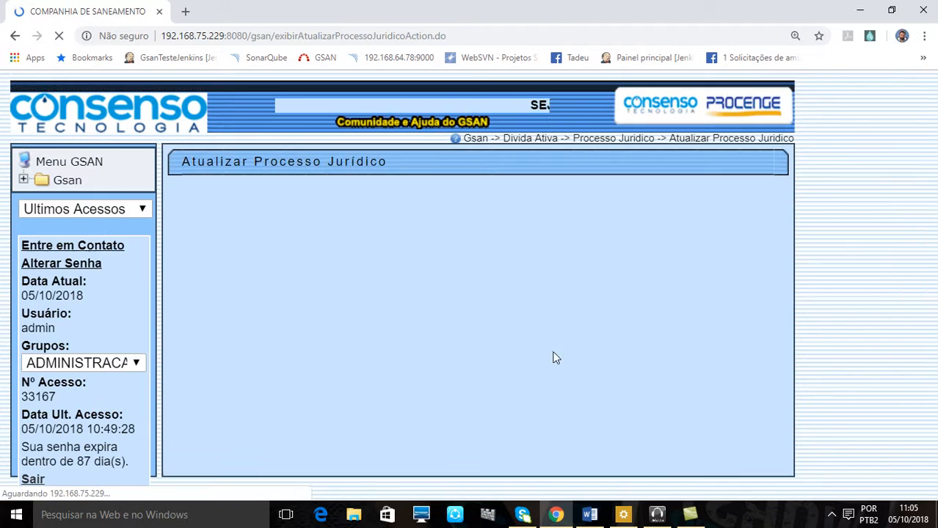
# - Remove the guide debt due 06/08/2012 from the process, giving EXTINCAO as the Motivo Remoção, and confirm the removal
pyautogui.scroll(-4, 549, 349)
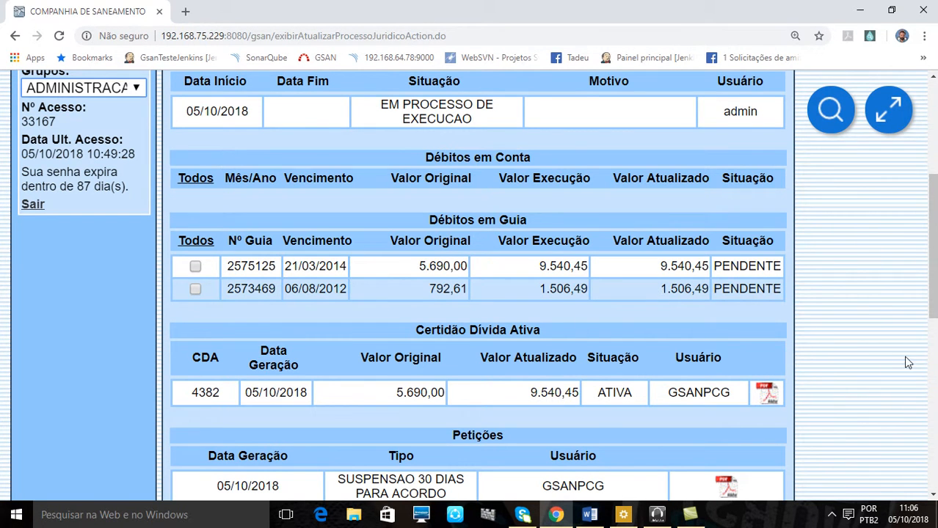
pyautogui.scroll(-6, 873, 359)
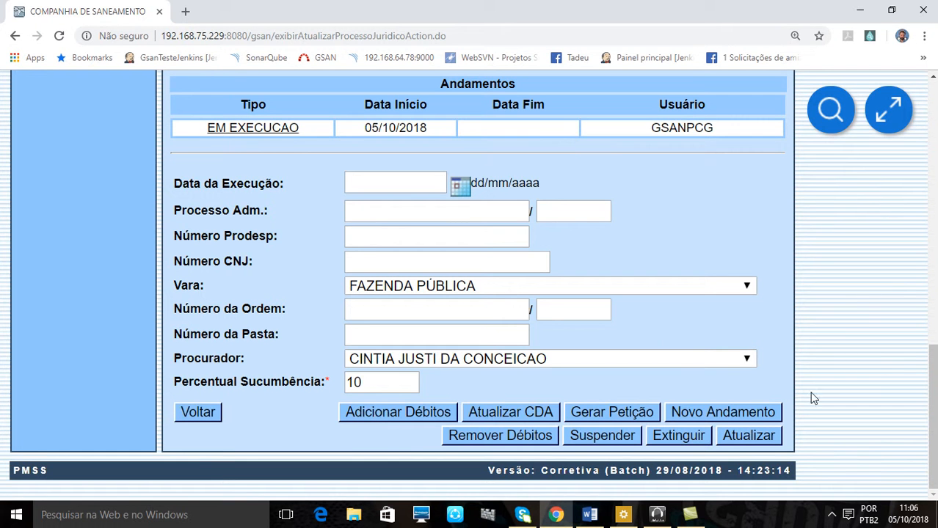
pyautogui.scroll(6, 870, 365)
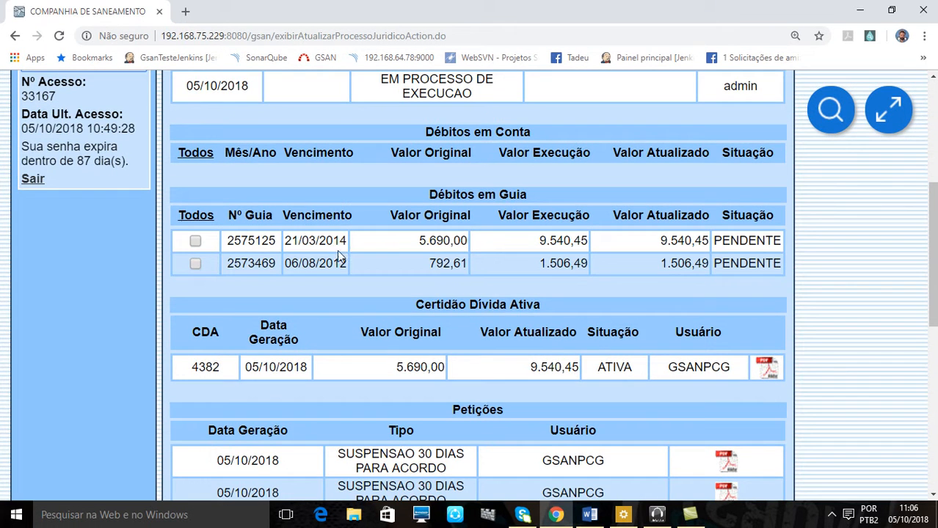
pyautogui.click(195, 263)
pyautogui.scroll(-1, 859, 360)
pyautogui.scroll(-6, 858, 360)
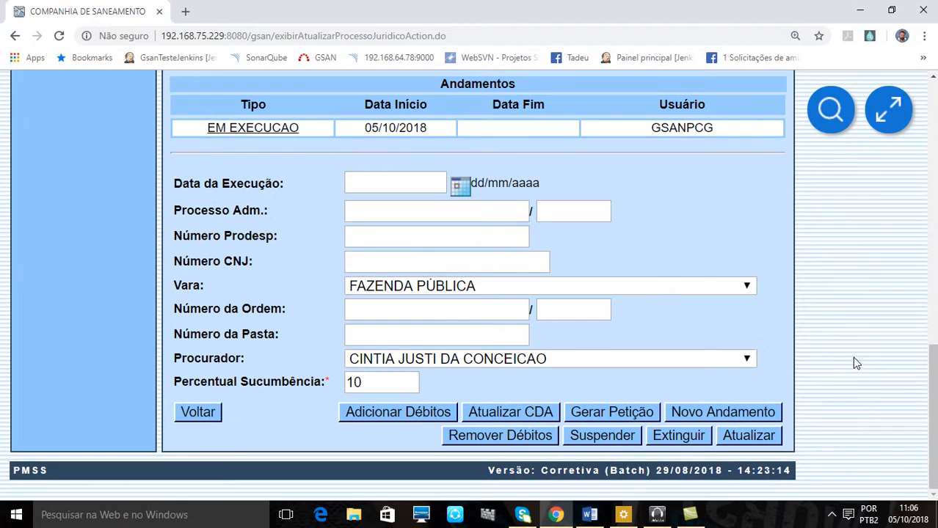
pyautogui.click(543, 437)
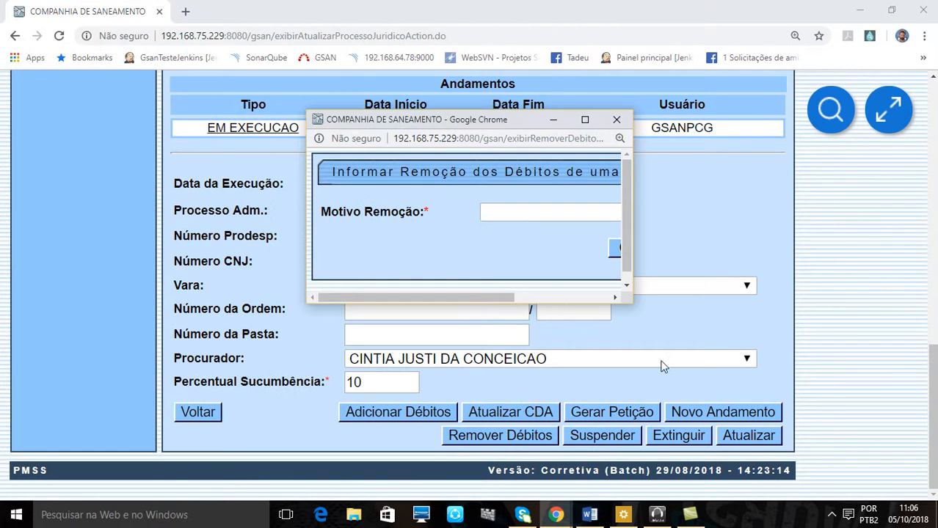
pyautogui.click(587, 121)
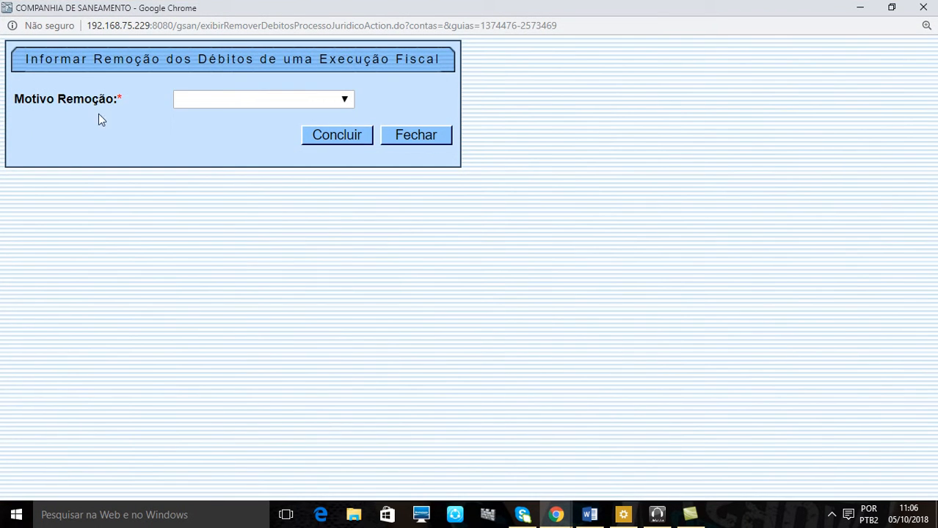
pyautogui.click(205, 105)
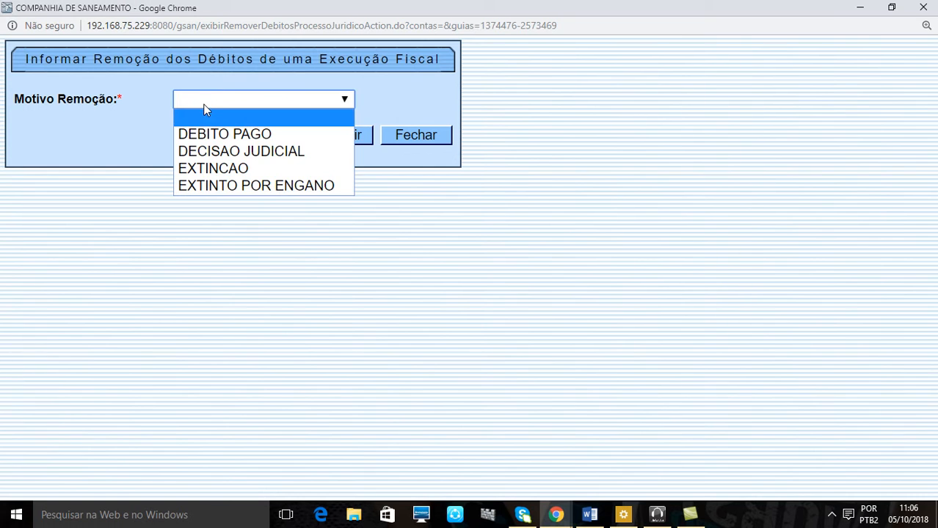
pyautogui.click(230, 175)
pyautogui.click(336, 135)
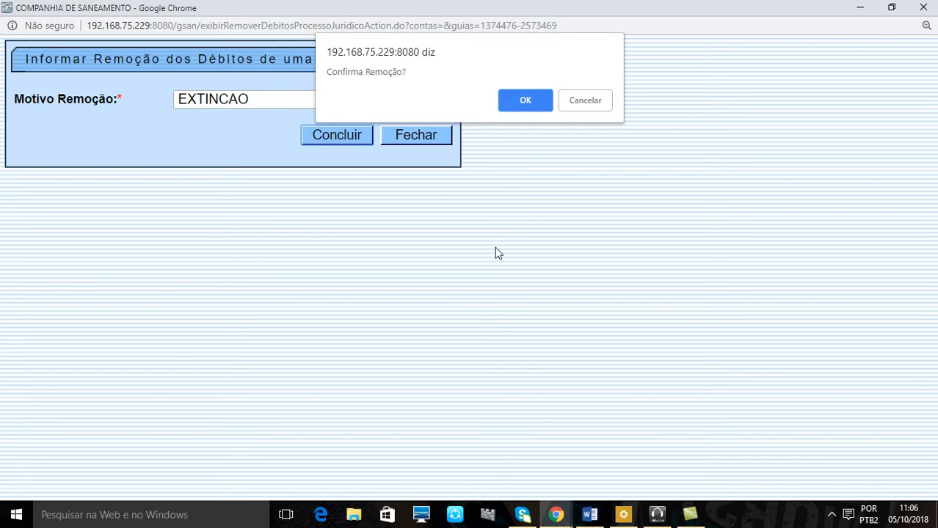
pyautogui.click(519, 100)
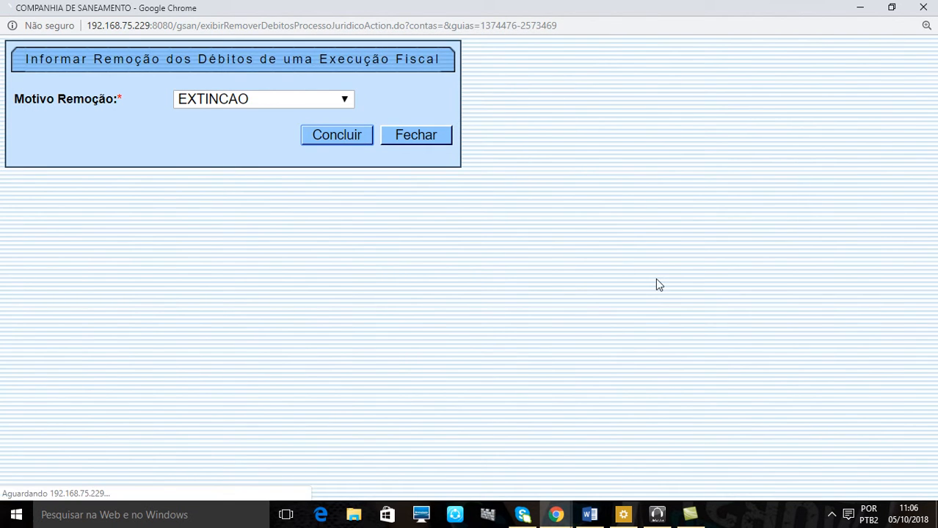
# - Check the Débitos em Guia and Certidão Dívida Ativa sections, and open the form for updating the process's CDA
pyautogui.scroll(-4, 655, 283)
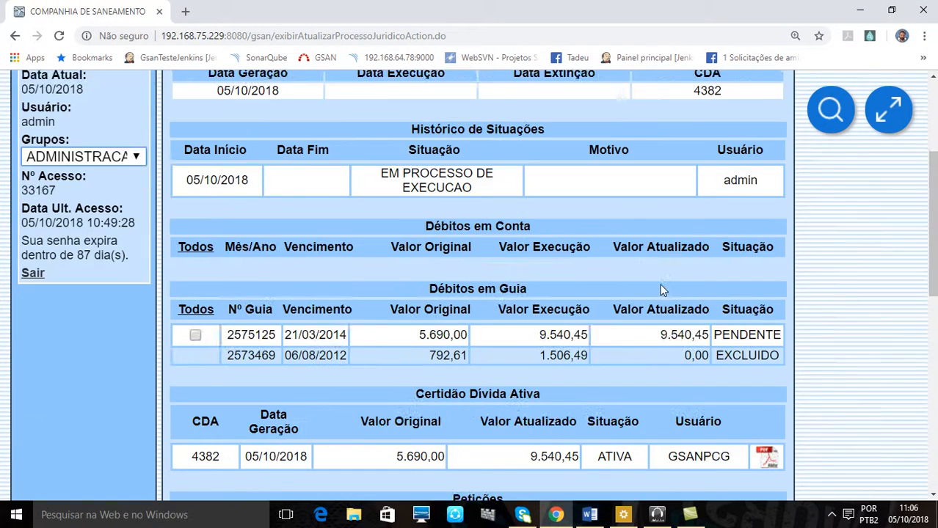
pyautogui.scroll(-1, 655, 293)
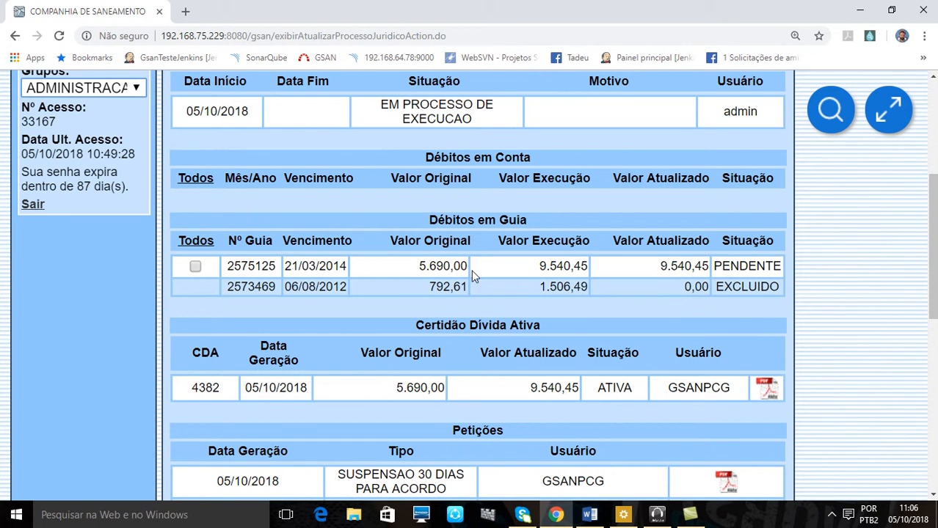
pyautogui.scroll(-10, 472, 278)
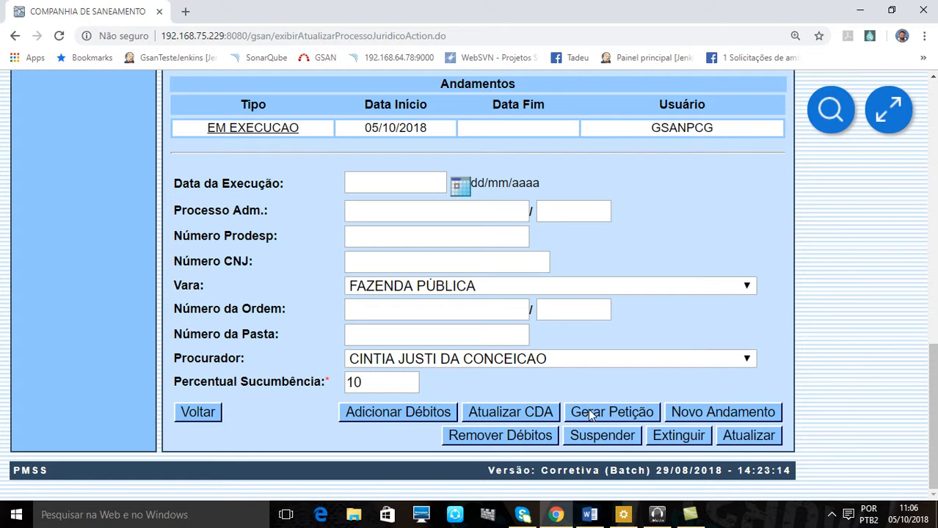
pyautogui.scroll(6, 812, 342)
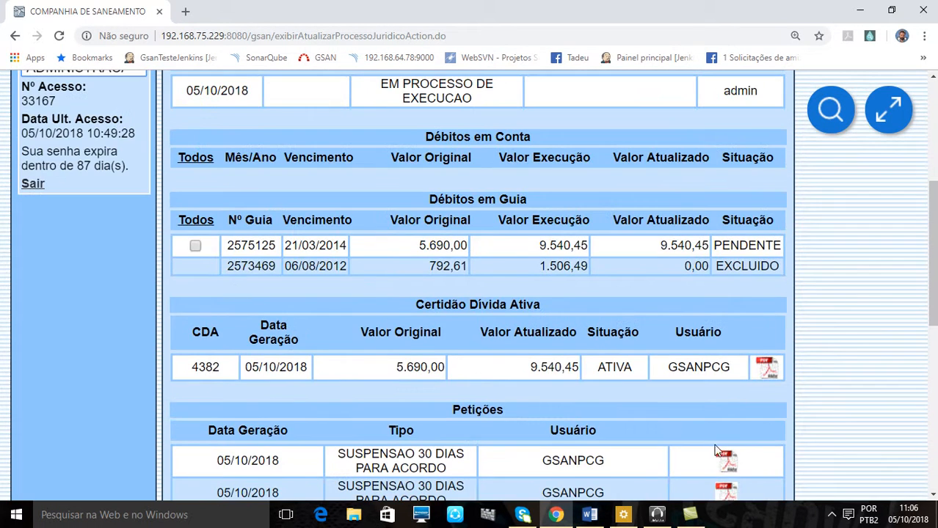
pyautogui.scroll(-3, 708, 460)
pyautogui.scroll(-4, 688, 266)
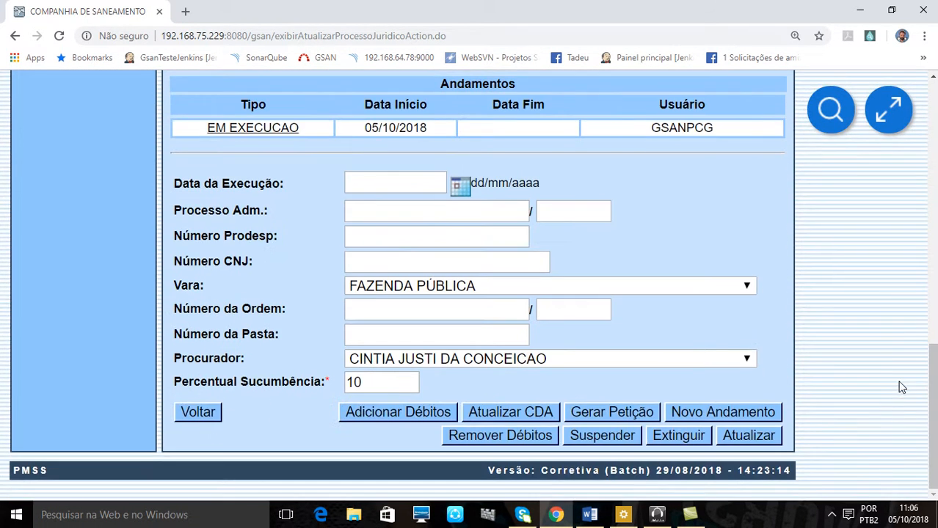
pyautogui.click(519, 415)
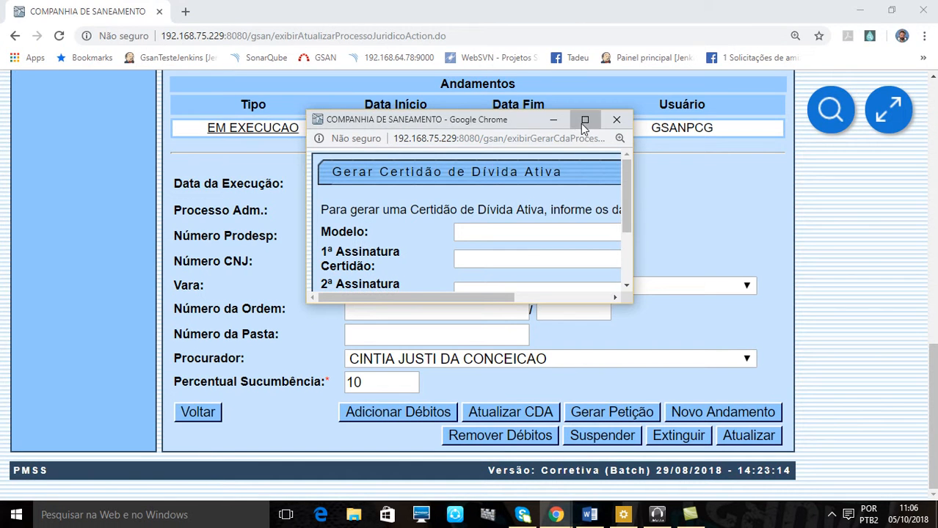
pyautogui.click(585, 120)
# - Generate the process's updated Certidão de Dívida Ativa using MODELO1 with the chosen first and second signatories, and confirm the generation
pyautogui.click(183, 121)
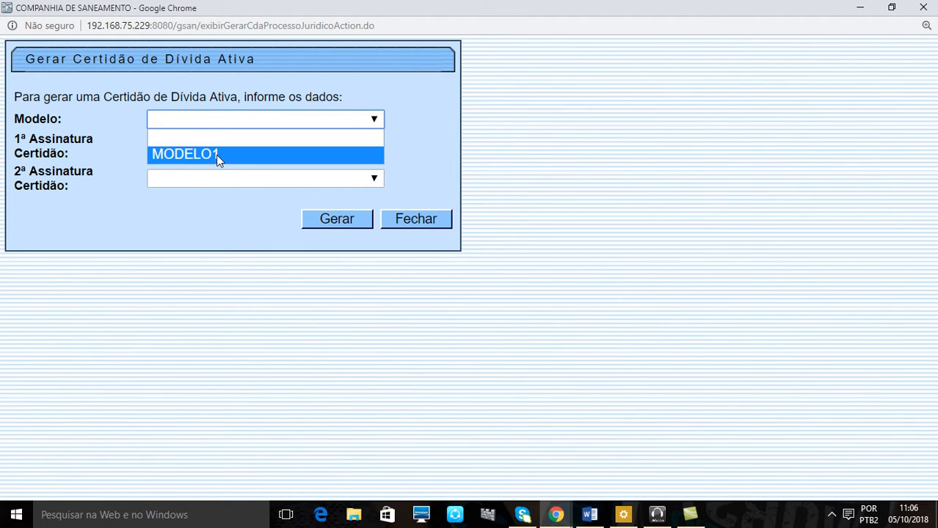
pyautogui.click(216, 154)
pyautogui.click(156, 144)
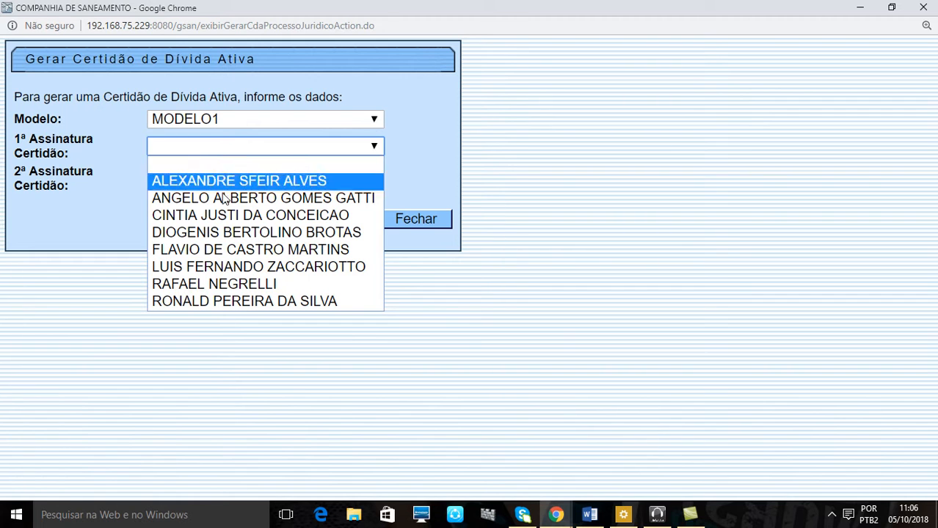
pyautogui.click(217, 233)
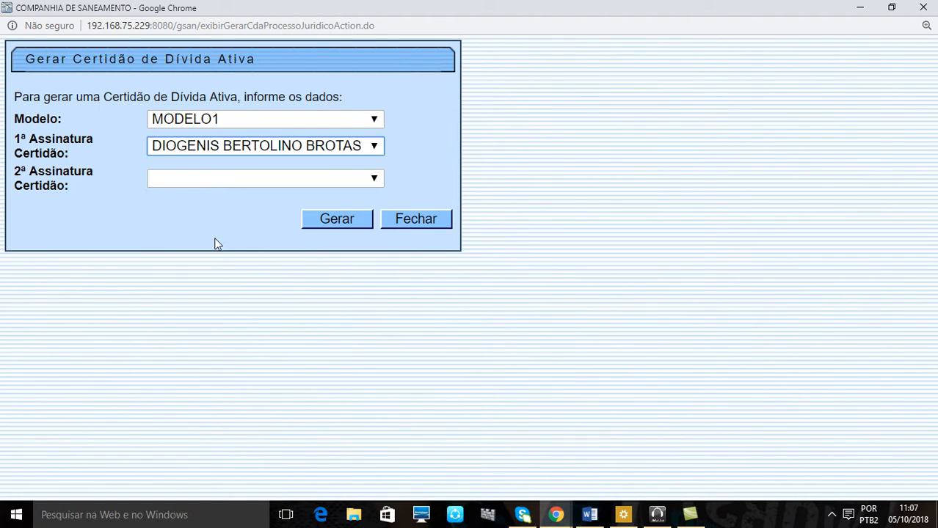
pyautogui.click(184, 181)
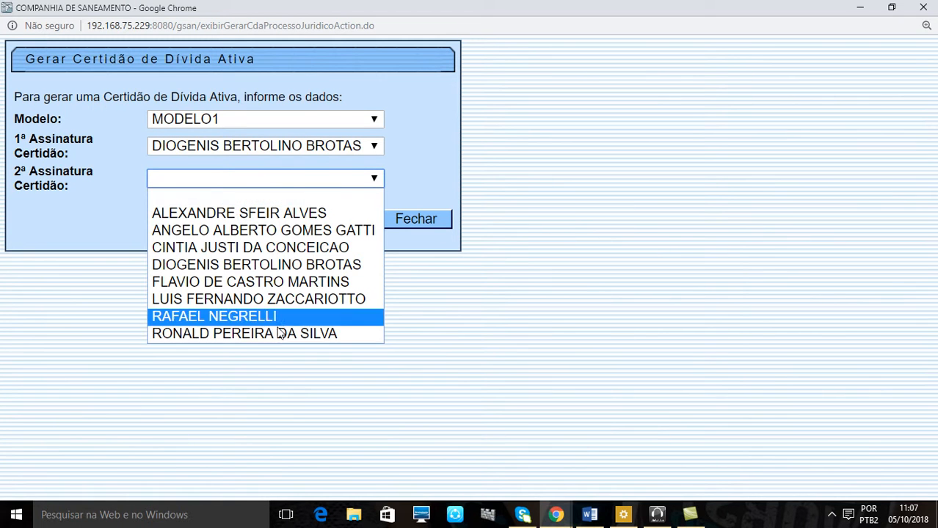
pyautogui.click(205, 303)
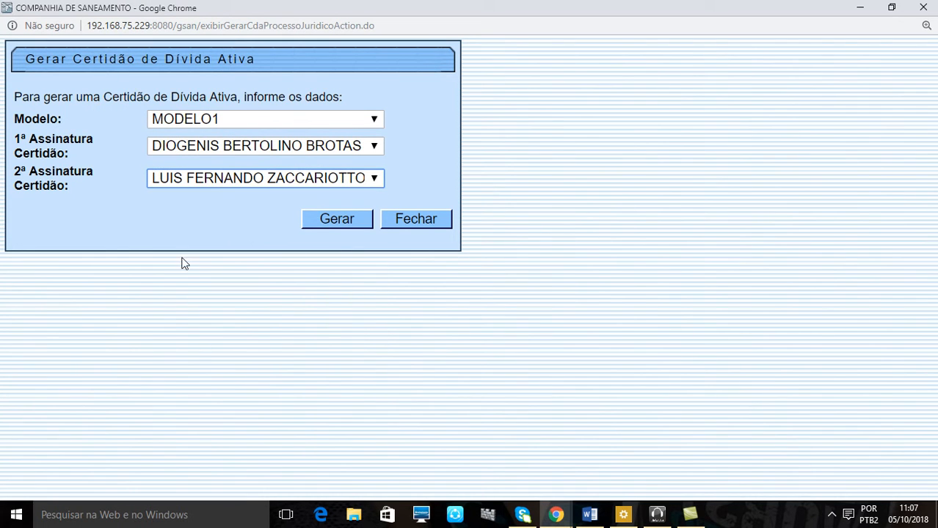
pyautogui.click(328, 228)
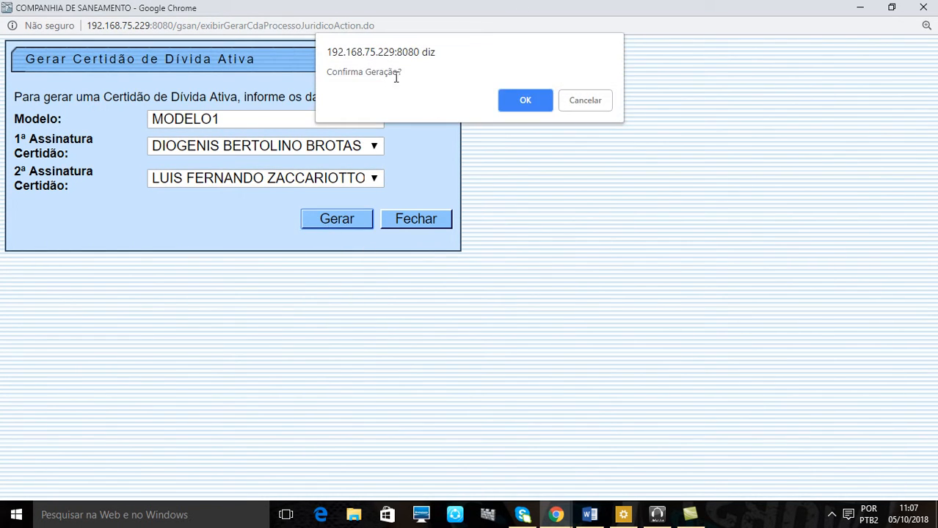
pyautogui.click(518, 101)
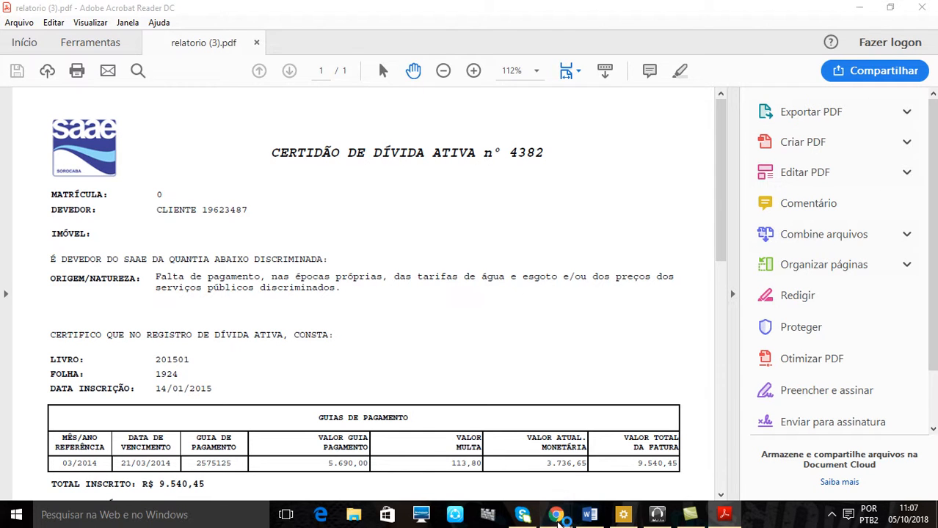
# - Examine the generated certificate PDF down to its signatures, and close it along with the Gerar Certidão de Dívida Ativa form
pyautogui.click(732, 297)
pyautogui.scroll(-10, 645, 325)
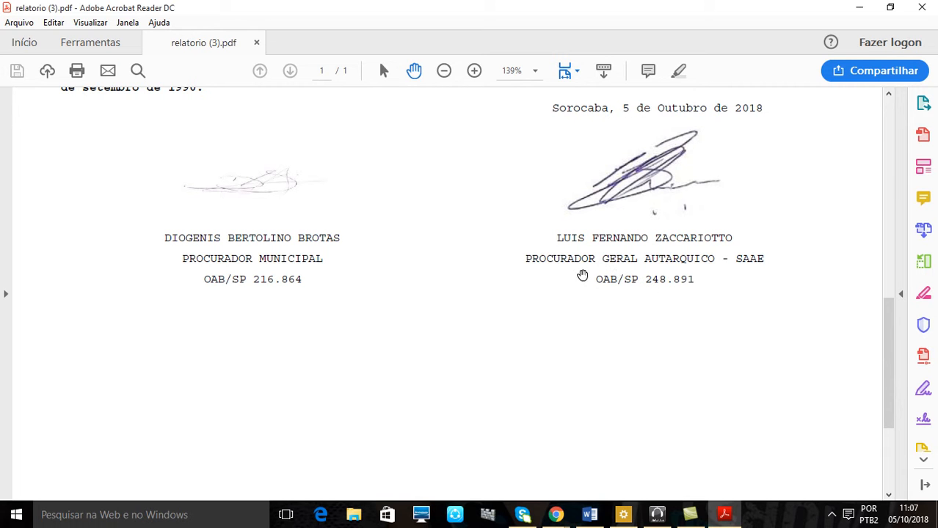
pyautogui.click(918, 7)
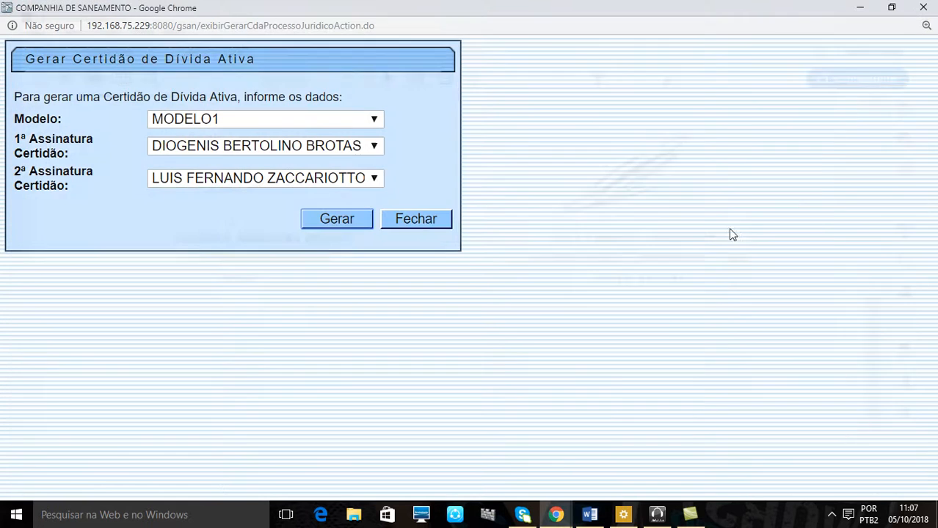
pyautogui.click(426, 222)
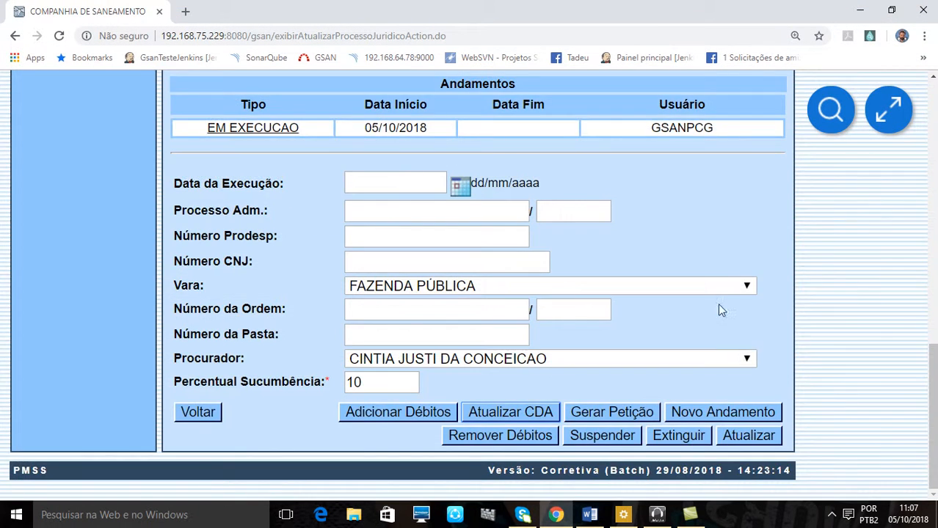
# - Return to the process list, reopen the third listed process, and check its Certidão Dívida Ativa and Petições sections
pyautogui.scroll(4, 721, 315)
pyautogui.scroll(1, 442, 222)
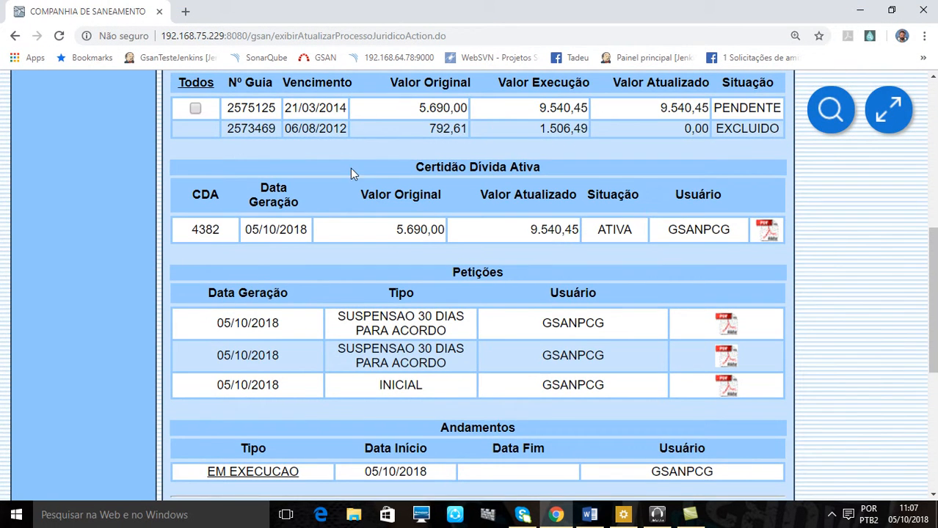
pyautogui.scroll(-5, 578, 216)
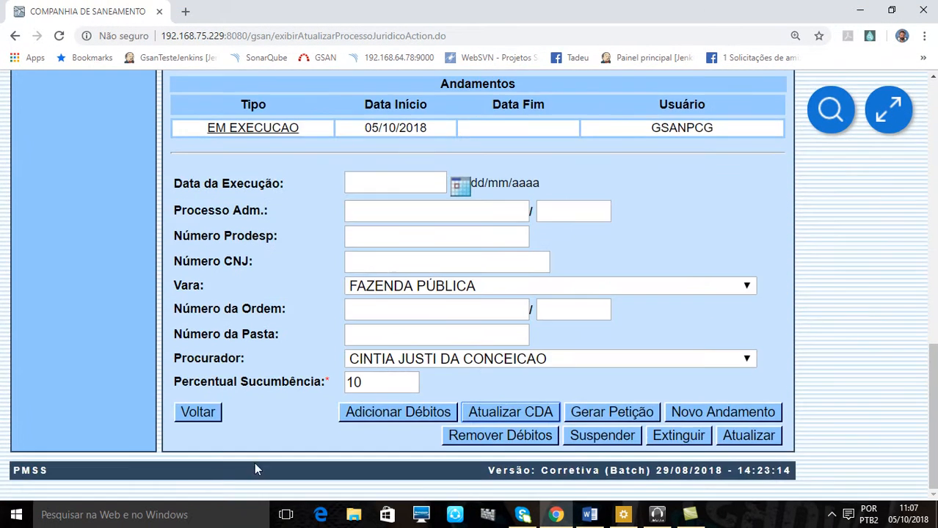
pyautogui.click(197, 419)
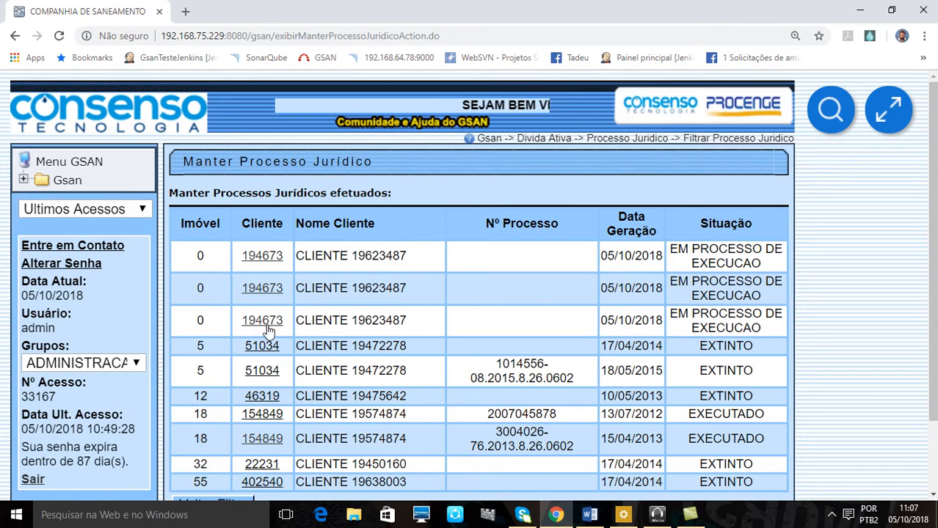
pyautogui.click(267, 323)
pyautogui.scroll(-4, 834, 338)
pyautogui.scroll(-3, 830, 339)
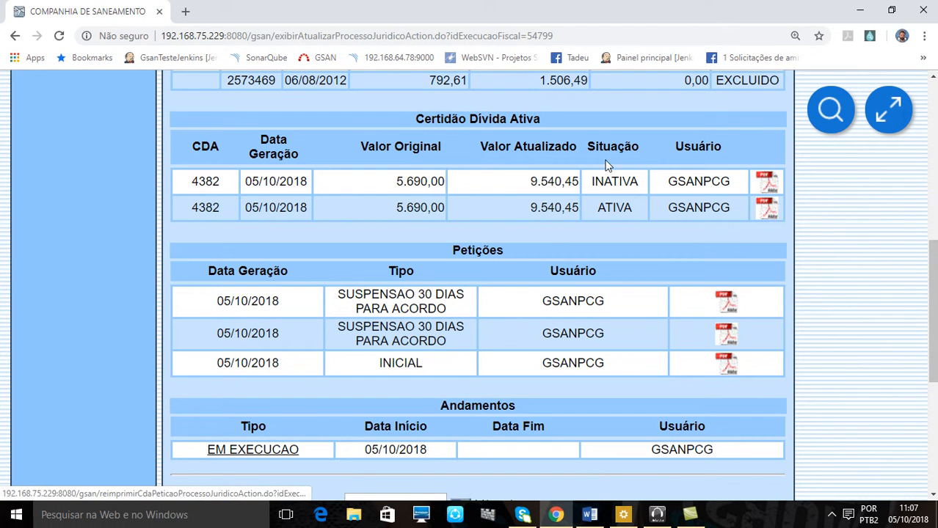
pyautogui.scroll(-5, 637, 181)
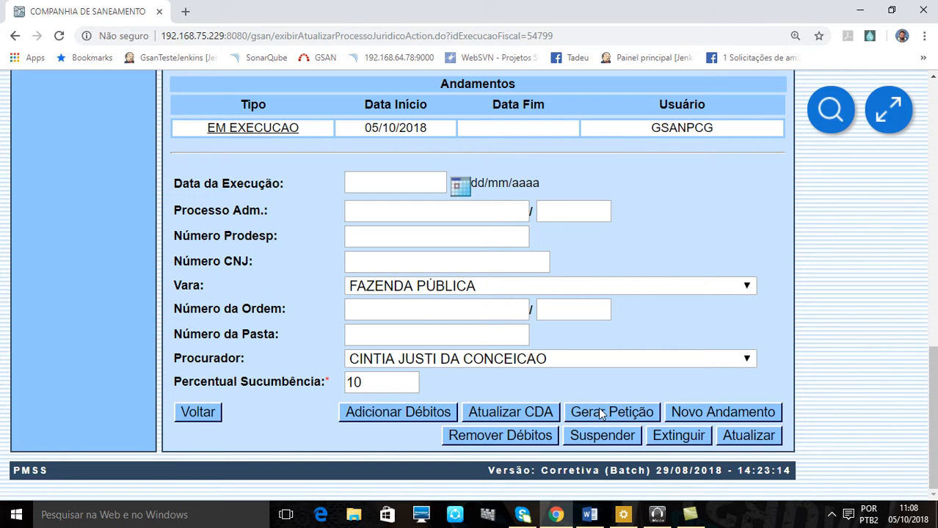
pyautogui.scroll(4, 866, 321)
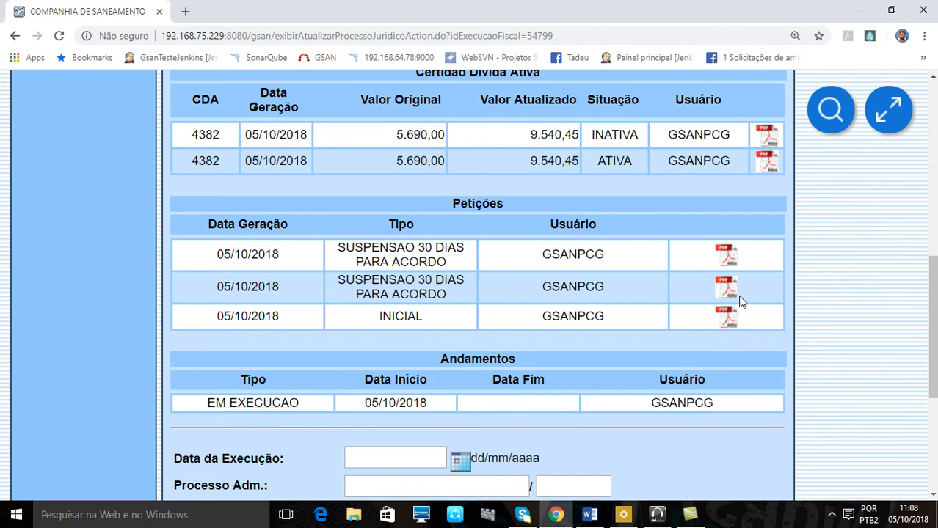
pyautogui.scroll(-3, 798, 365)
pyautogui.scroll(-2, 797, 365)
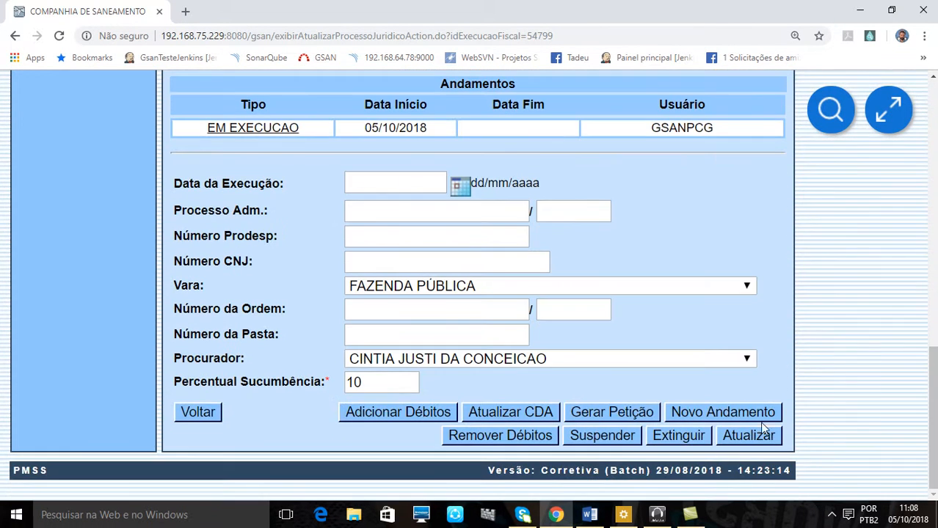
# - Fill in a new andamento of type CONCLUSO PARA DECISAO from 05/10/2018 to 08/10/2018, and close the form without concluding it
pyautogui.click(699, 413)
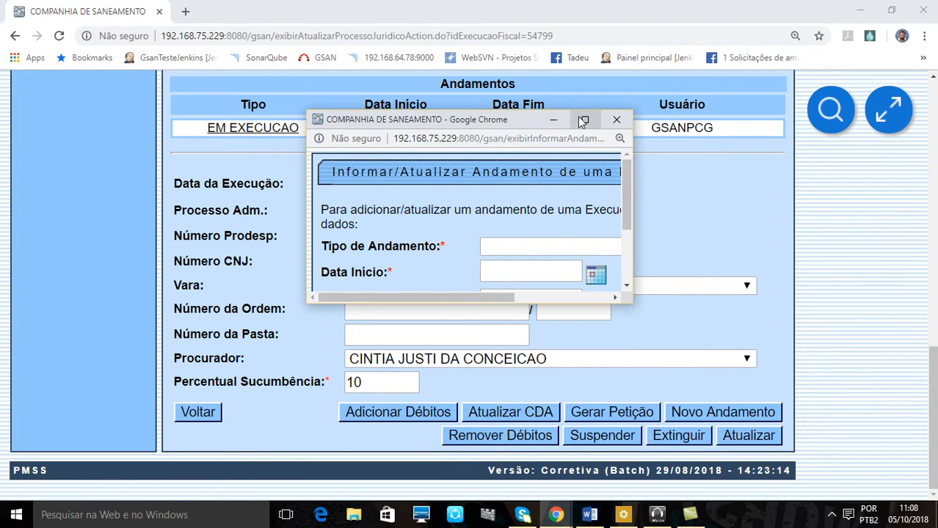
pyautogui.click(581, 120)
pyautogui.click(218, 142)
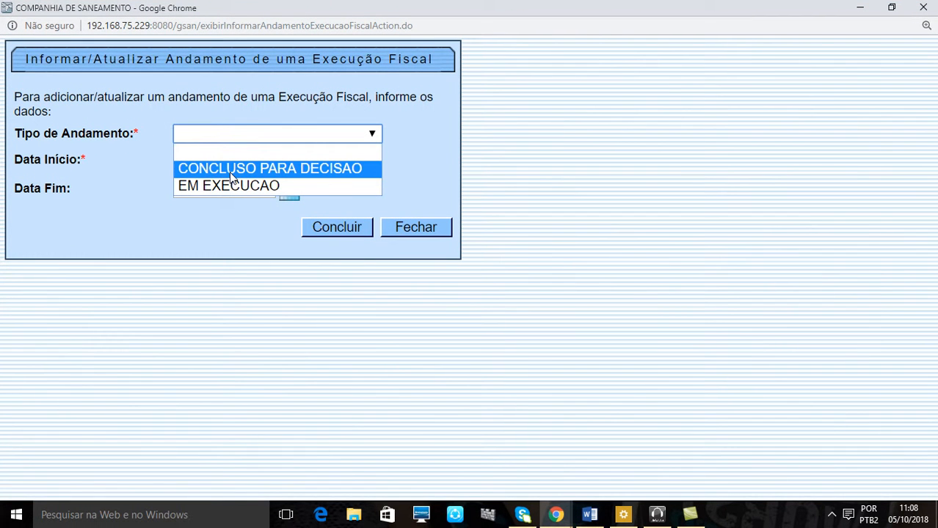
pyautogui.click(233, 170)
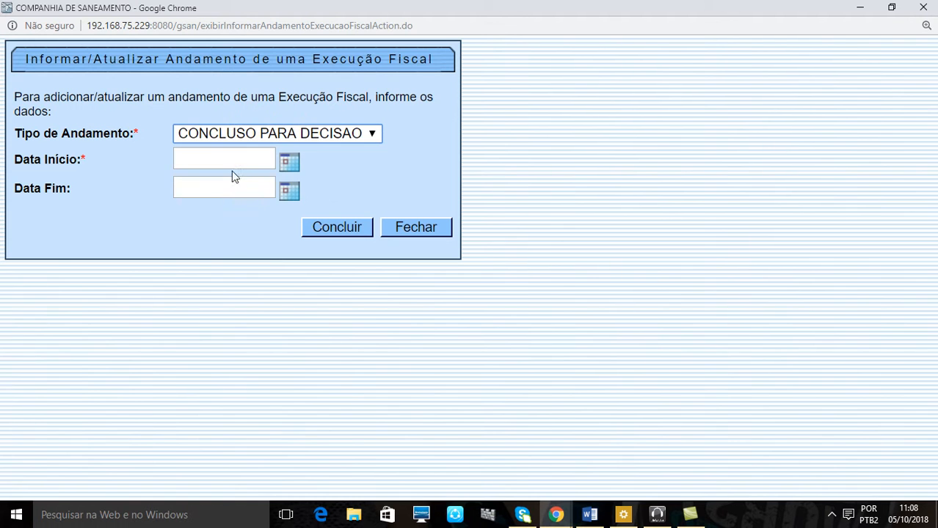
pyautogui.click(289, 163)
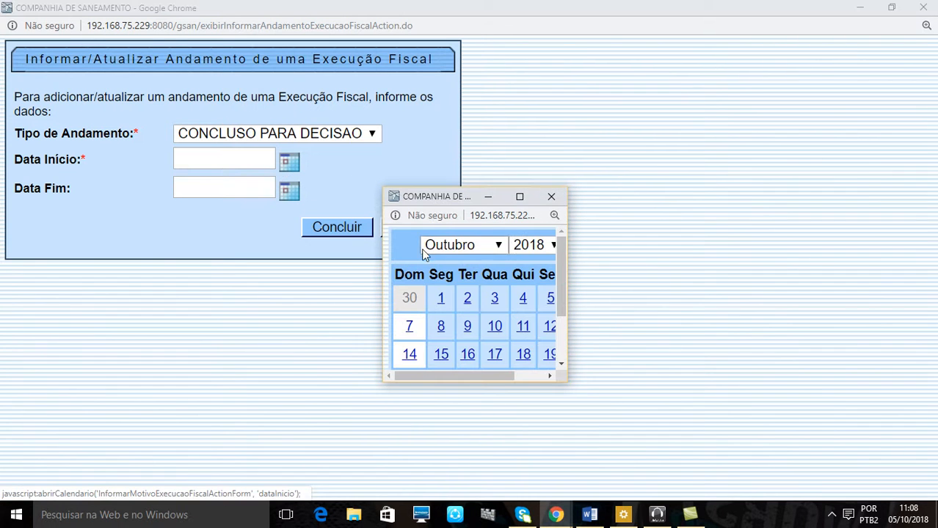
pyautogui.click(520, 197)
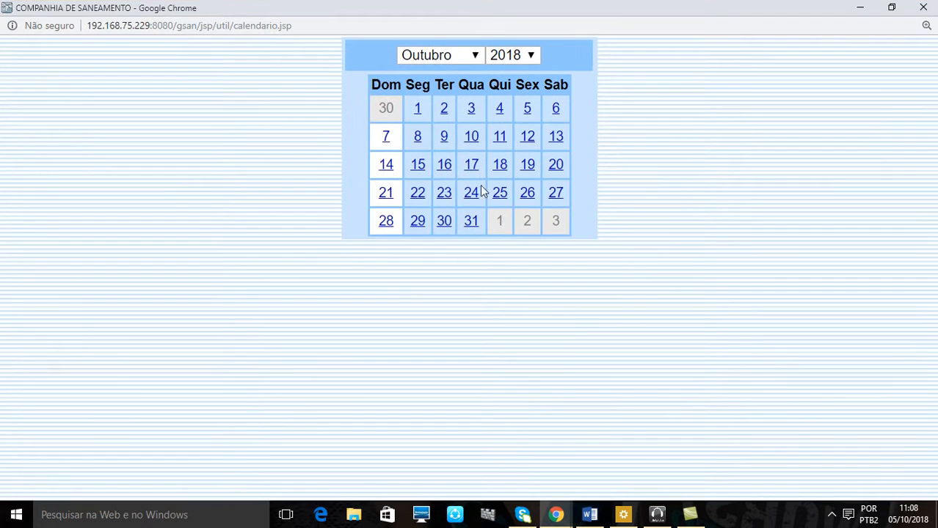
pyautogui.click(525, 110)
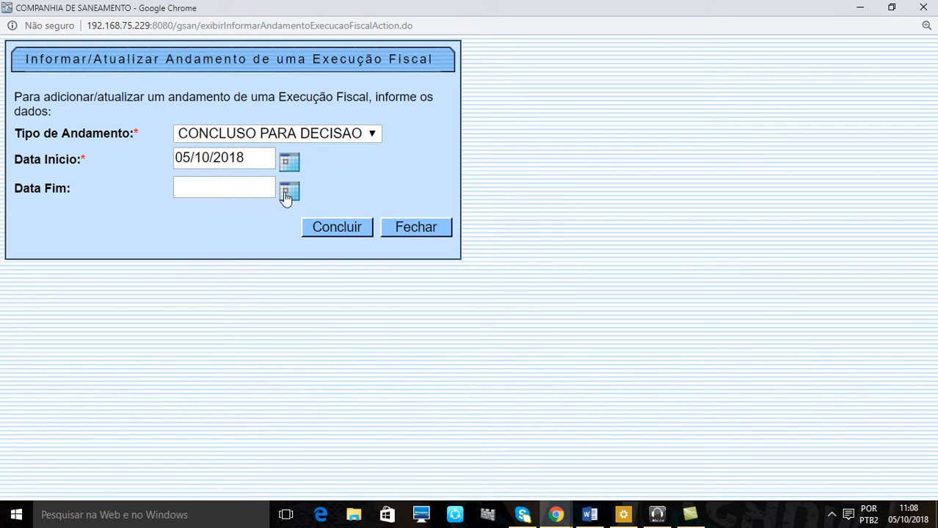
pyautogui.click(287, 198)
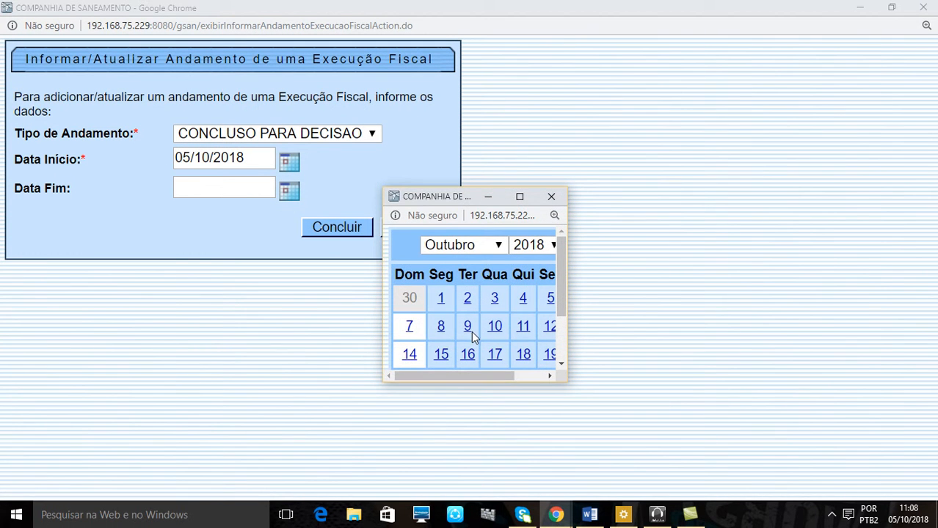
pyautogui.click(441, 328)
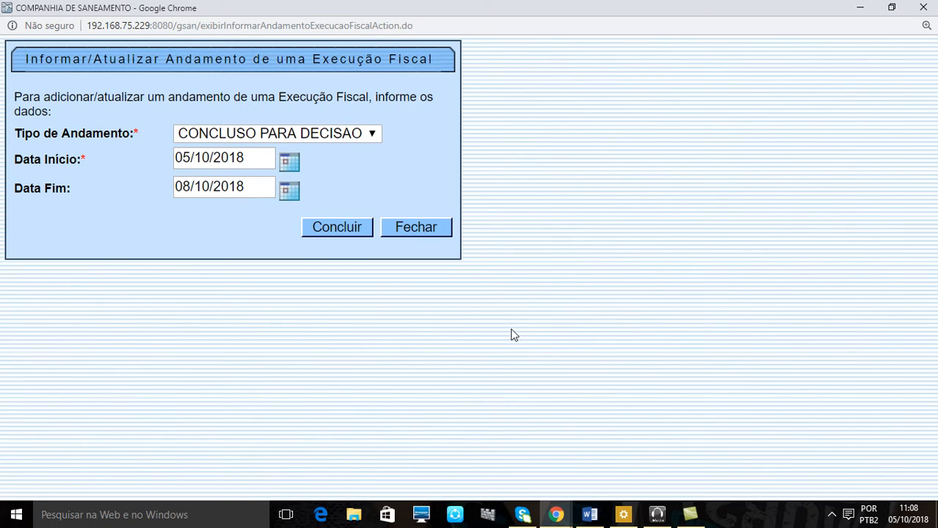
pyautogui.click(922, 7)
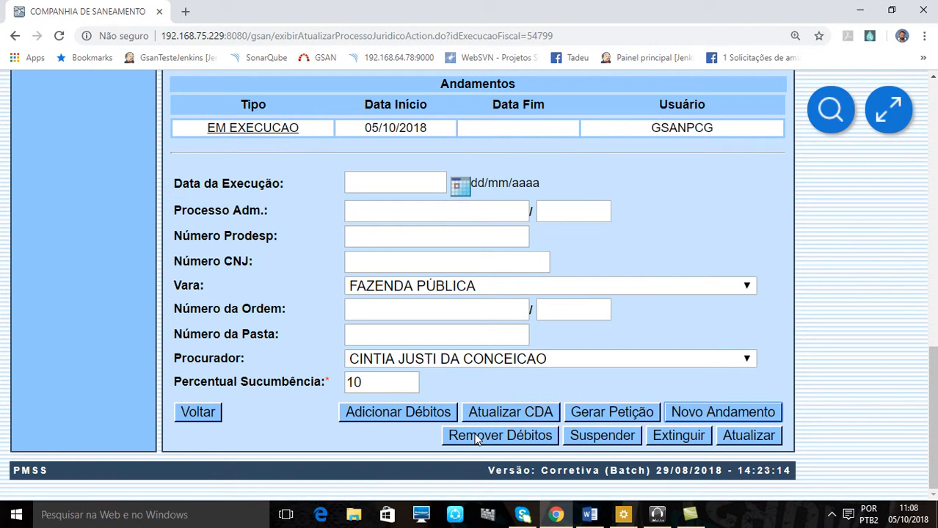
# - Enter 15/10/2018 as Data Suspensão in the process's suspension form, view the Motivo Suspensão options, and close the form without concluding it
pyautogui.scroll(6, 476, 438)
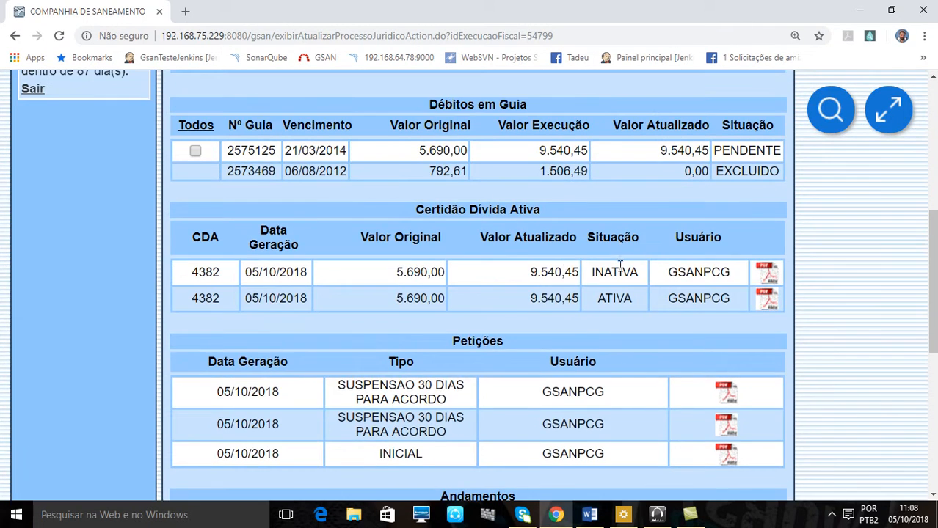
pyautogui.scroll(1, 316, 242)
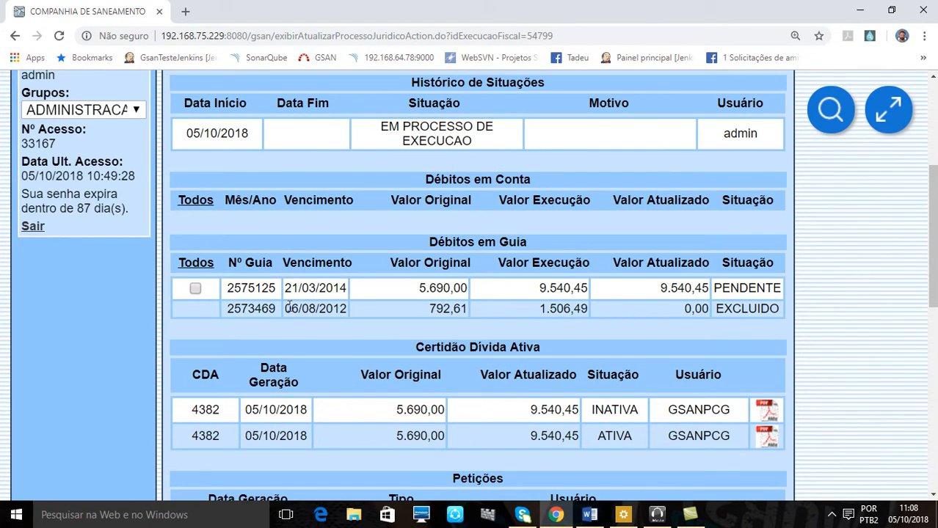
pyautogui.scroll(-7, 569, 374)
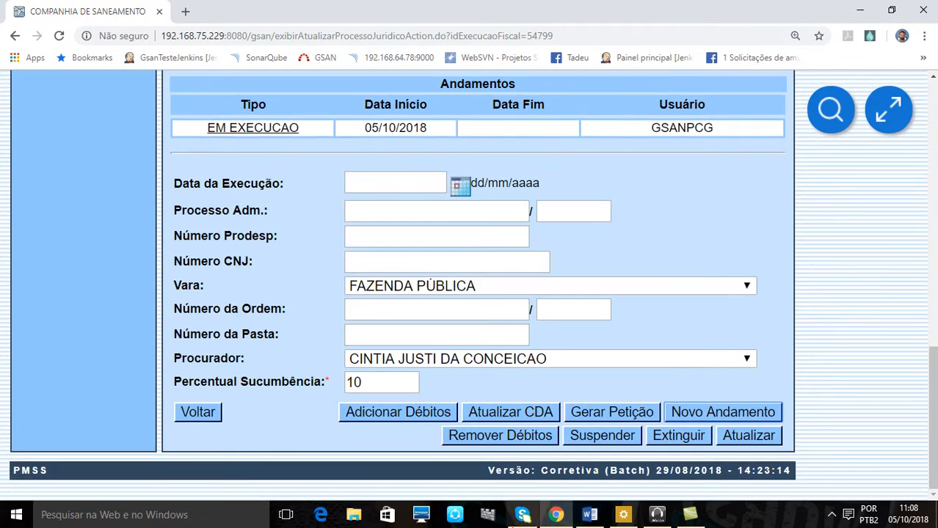
pyautogui.click(593, 439)
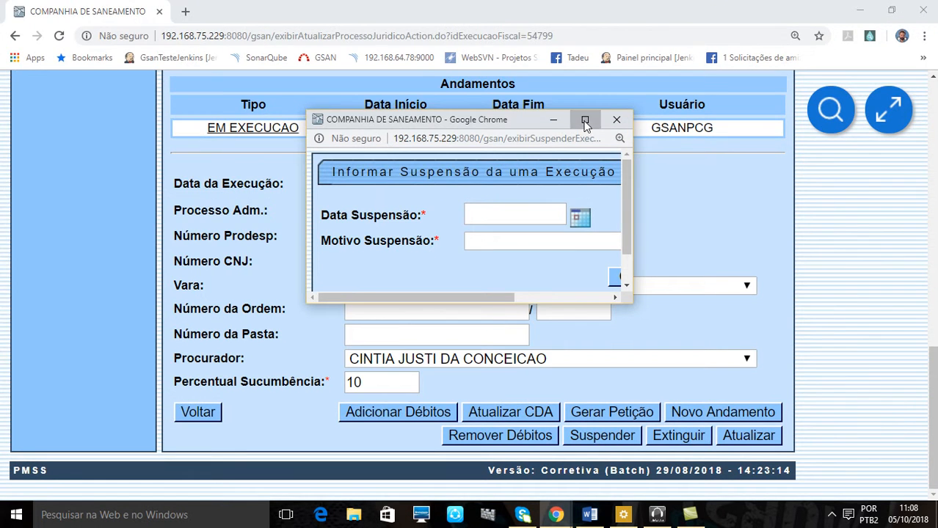
pyautogui.click(585, 120)
pyautogui.click(270, 109)
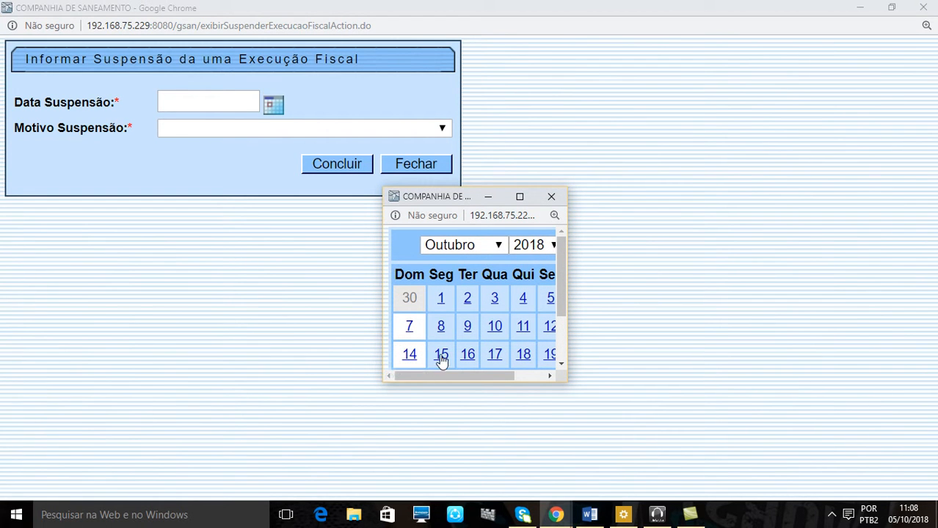
pyautogui.click(519, 196)
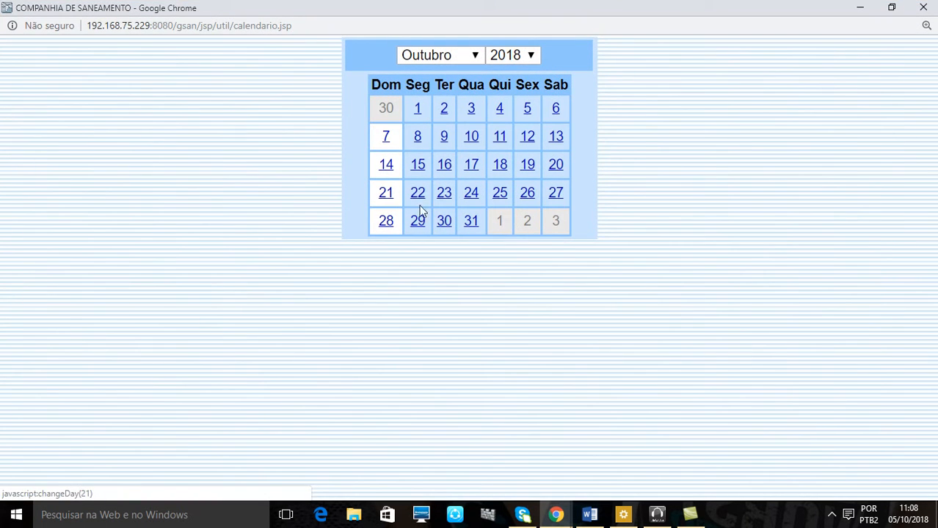
pyautogui.click(417, 166)
pyautogui.click(207, 129)
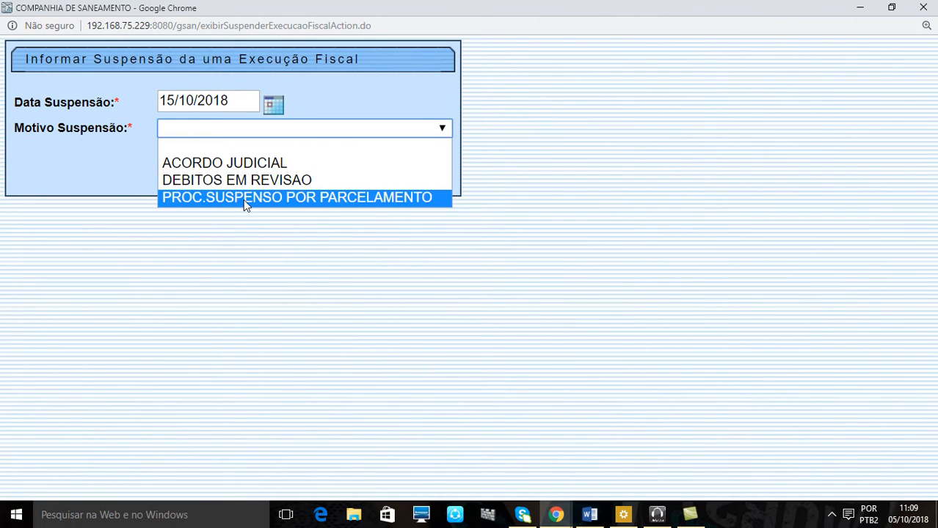
pyautogui.click(125, 178)
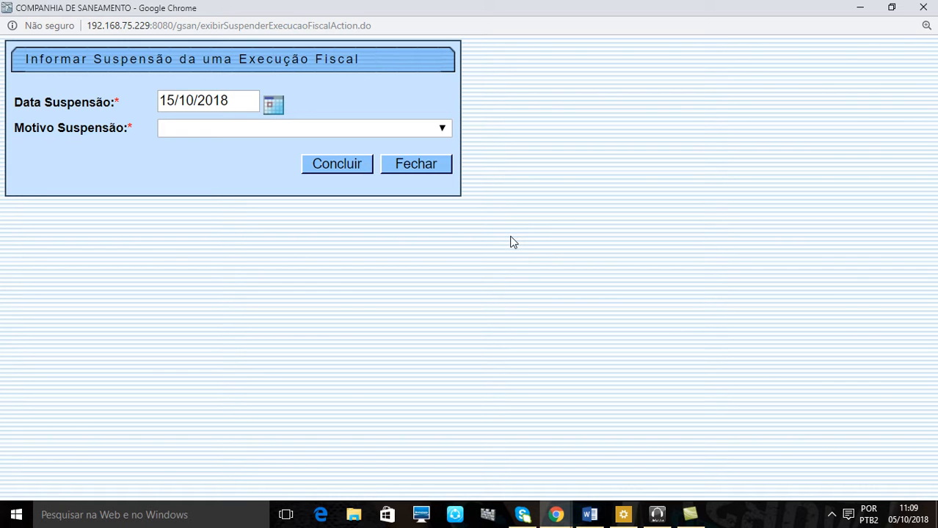
pyautogui.click(423, 165)
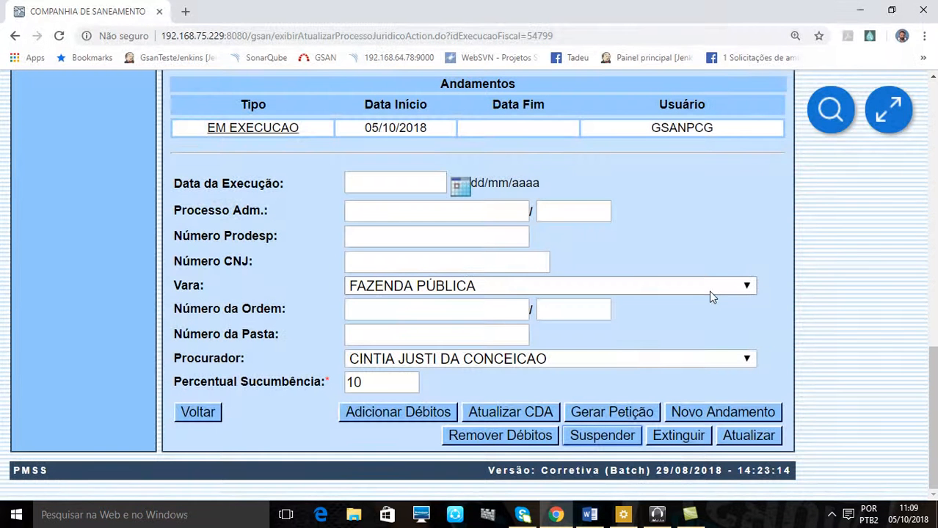
# - Enter 05/10/2018 as Data Extinção in the process's extinction form, view the Motivo Extinção options, and close the form without concluding it
pyautogui.click(673, 435)
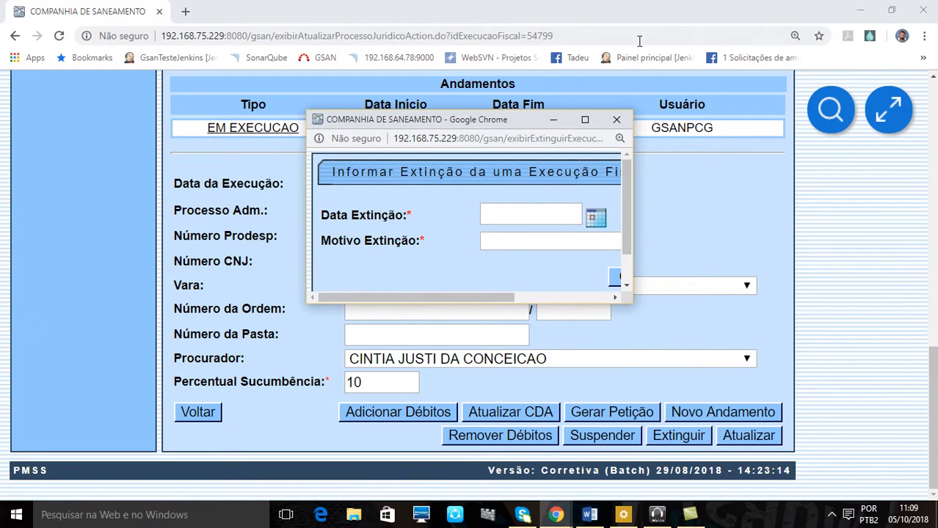
pyautogui.click(585, 119)
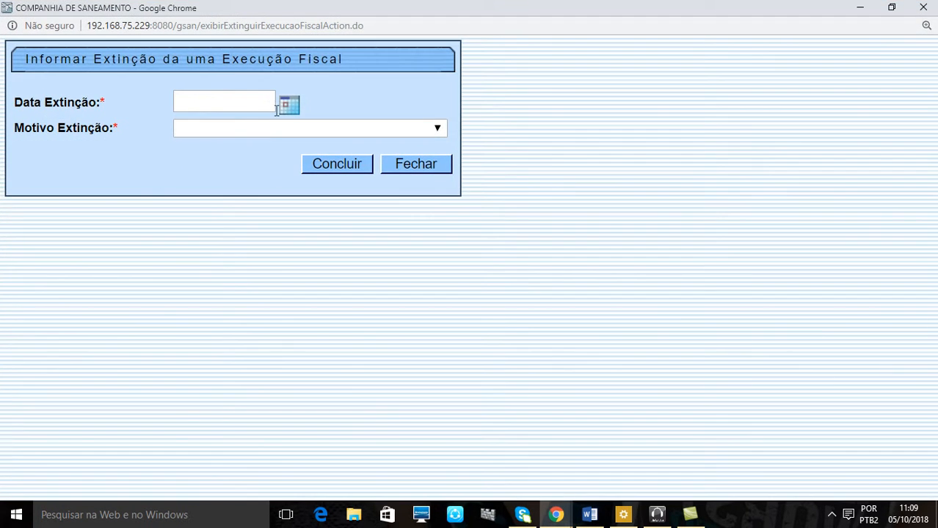
pyautogui.click(290, 106)
pyautogui.click(521, 194)
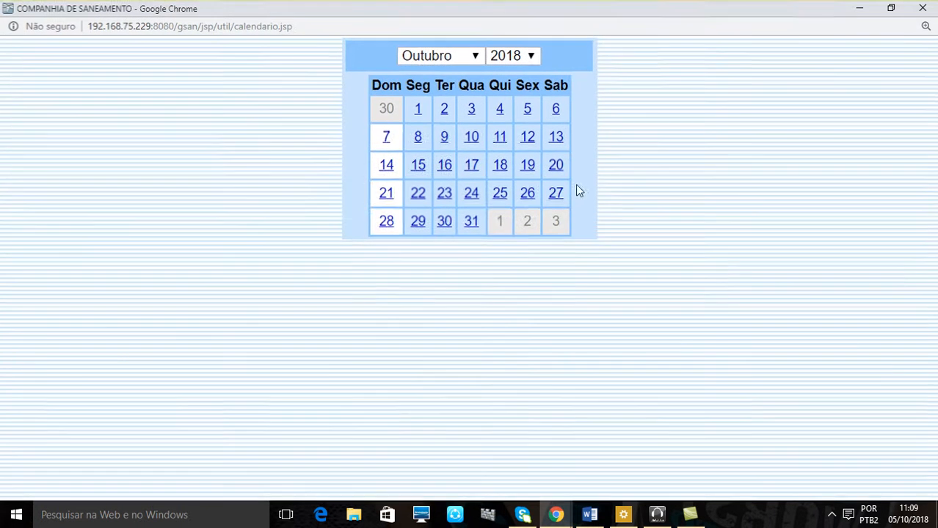
pyautogui.click(526, 113)
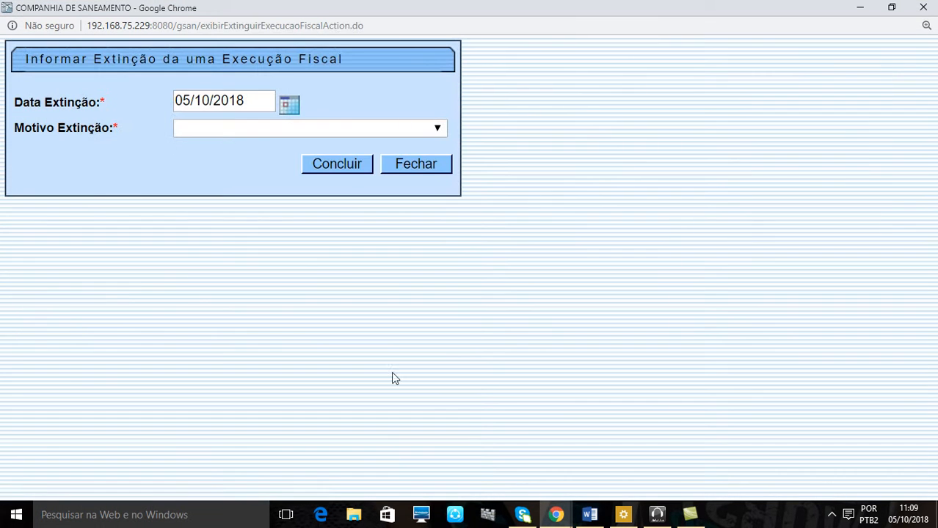
pyautogui.click(196, 129)
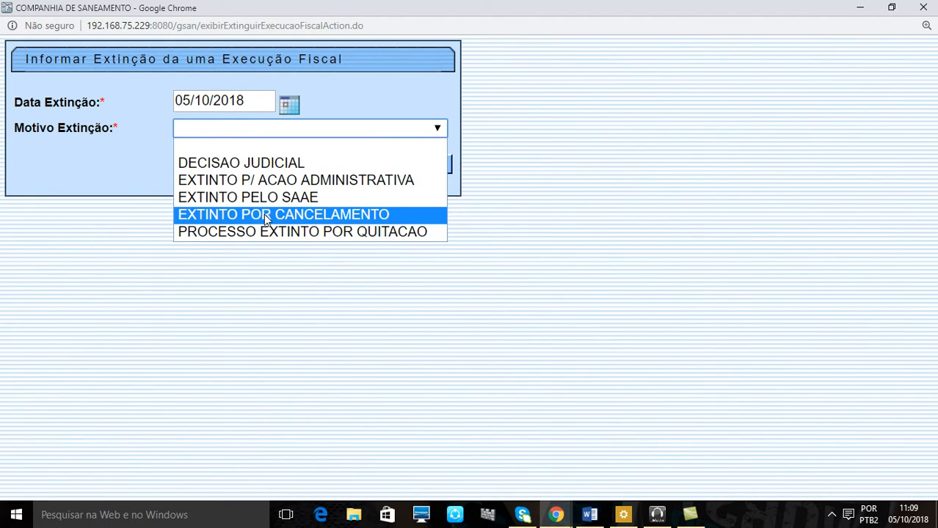
pyautogui.click(127, 216)
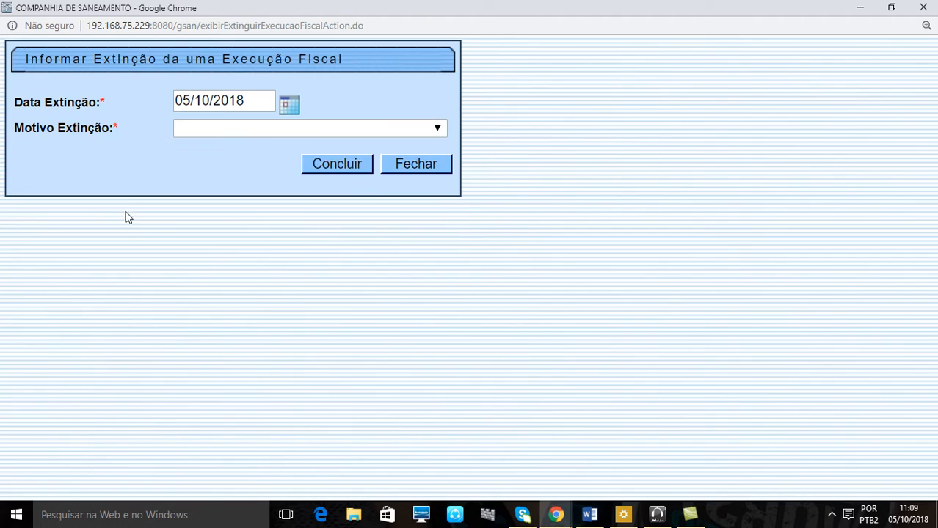
pyautogui.click(415, 163)
# - Look over the process's debt, certificate and petition sections, return to the process list and reopen the same process
pyautogui.scroll(6, 857, 356)
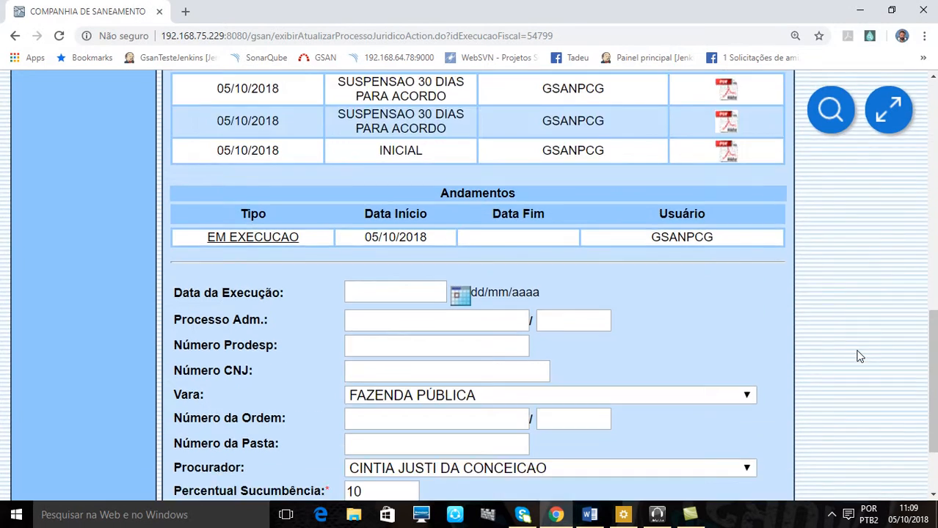
pyautogui.scroll(6, 855, 356)
pyautogui.scroll(-11, 852, 353)
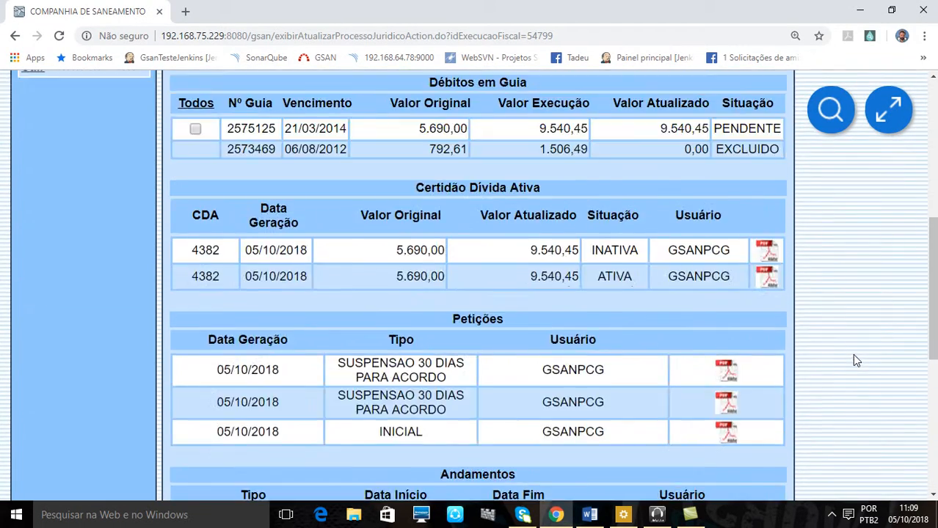
pyautogui.scroll(-1, 852, 354)
pyautogui.click(203, 416)
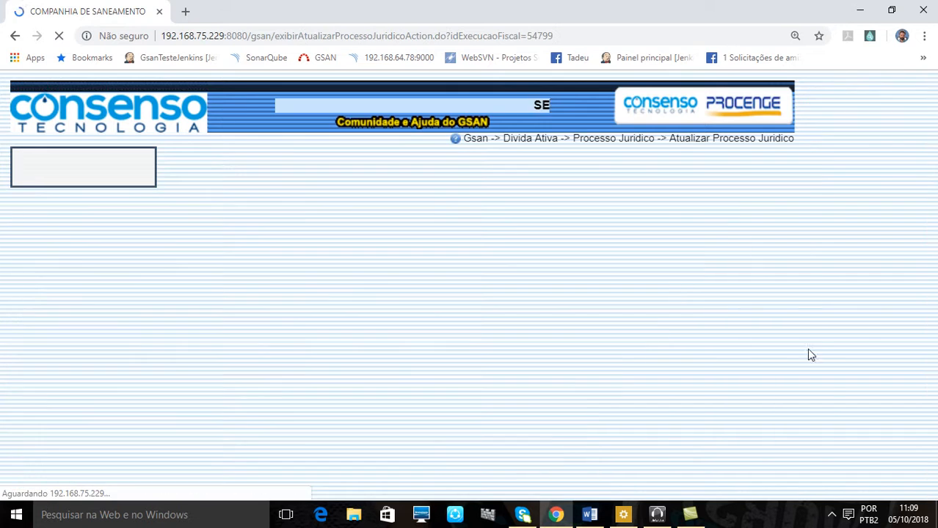
# - Examine the reopened process from its header and Histórico de Situações through Certidão Dívida Ativa, Petições and Andamentos to the editable fields
pyautogui.scroll(-4, 826, 341)
pyautogui.scroll(-8, 827, 345)
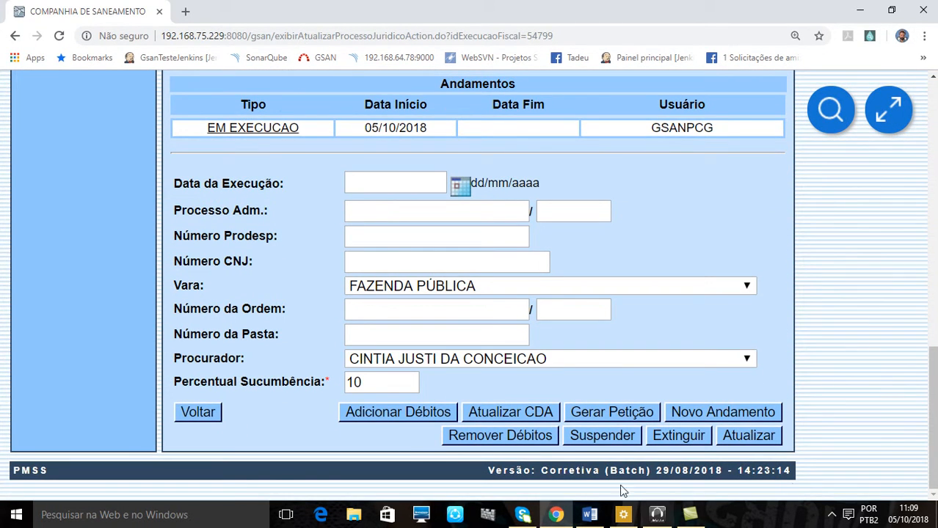
pyautogui.scroll(12, 748, 353)
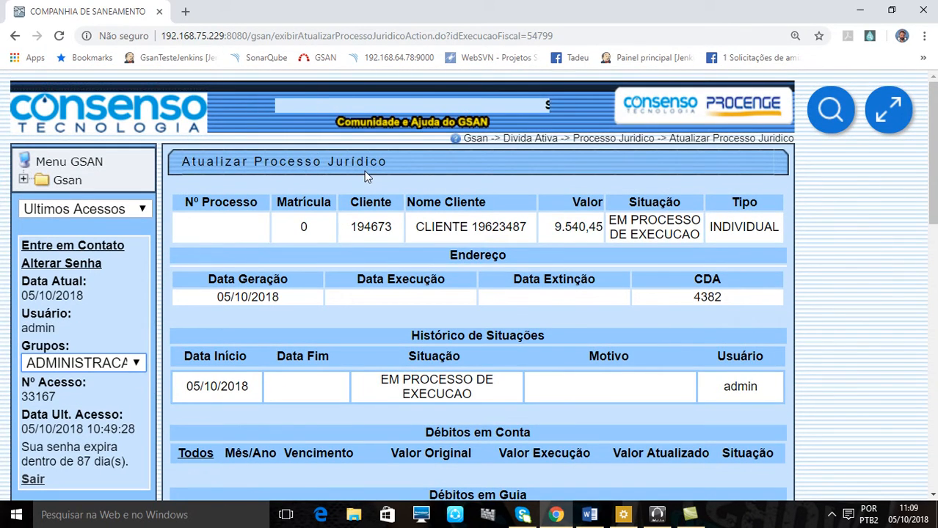
pyautogui.scroll(-12, 366, 176)
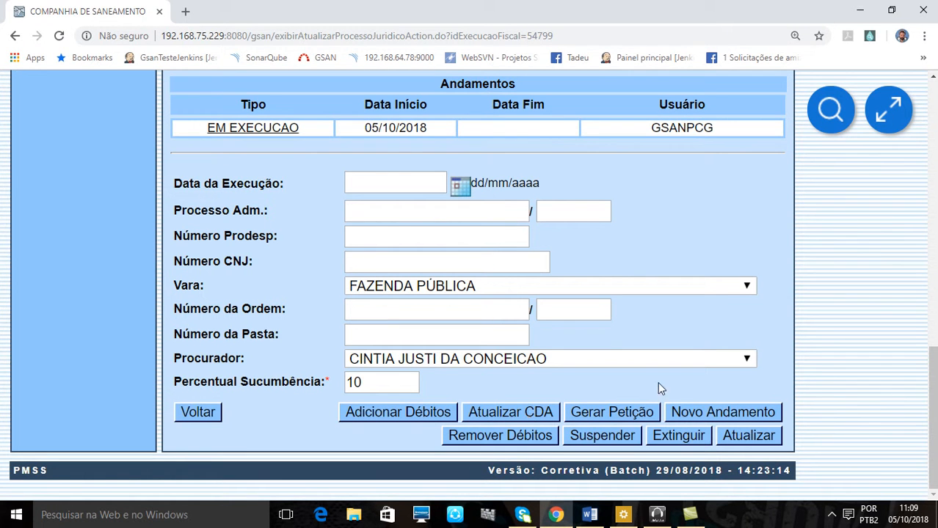
pyautogui.scroll(5, 684, 276)
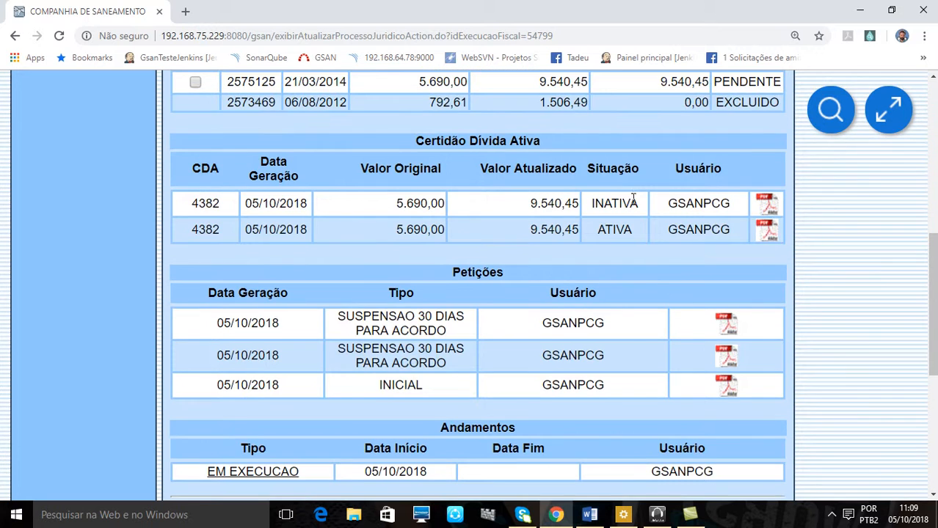
pyautogui.scroll(-5, 840, 433)
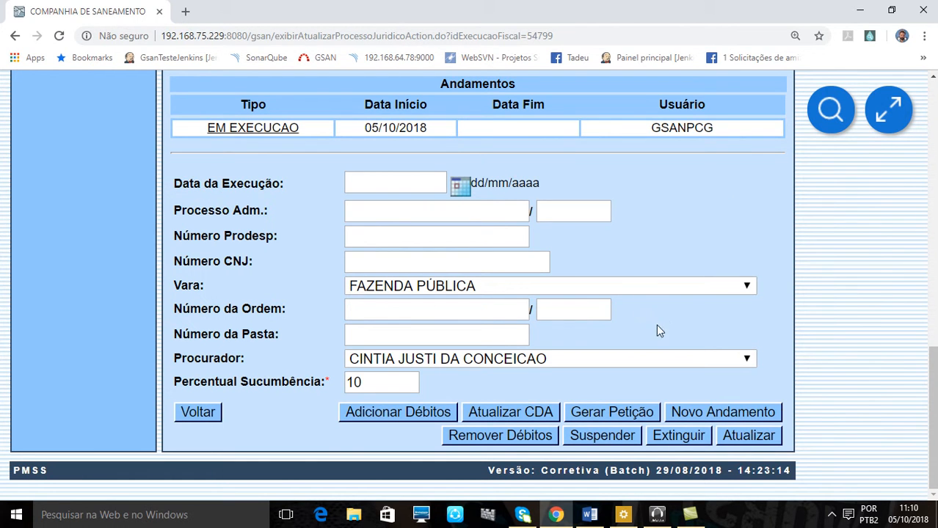
pyautogui.scroll(10, 657, 322)
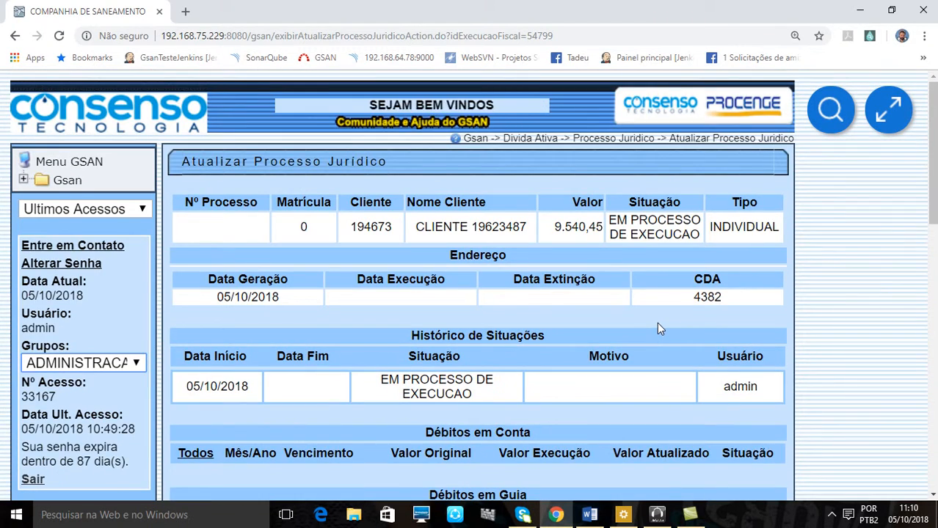
pyautogui.scroll(-10, 657, 322)
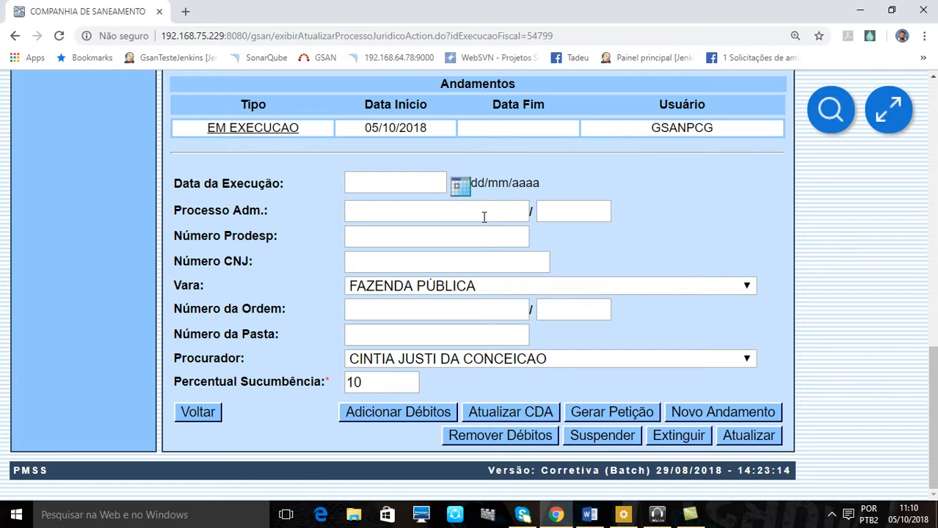
# - Go through the Processo Adm., Número Prodesp and Número da Ordem fields without filling them, and submit the process update
pyautogui.click(386, 208)
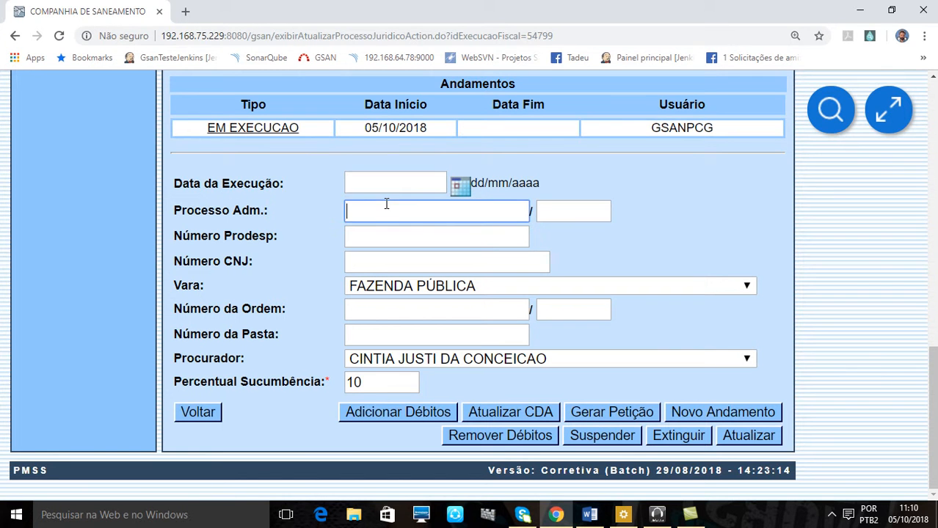
pyautogui.click(390, 238)
pyautogui.click(397, 308)
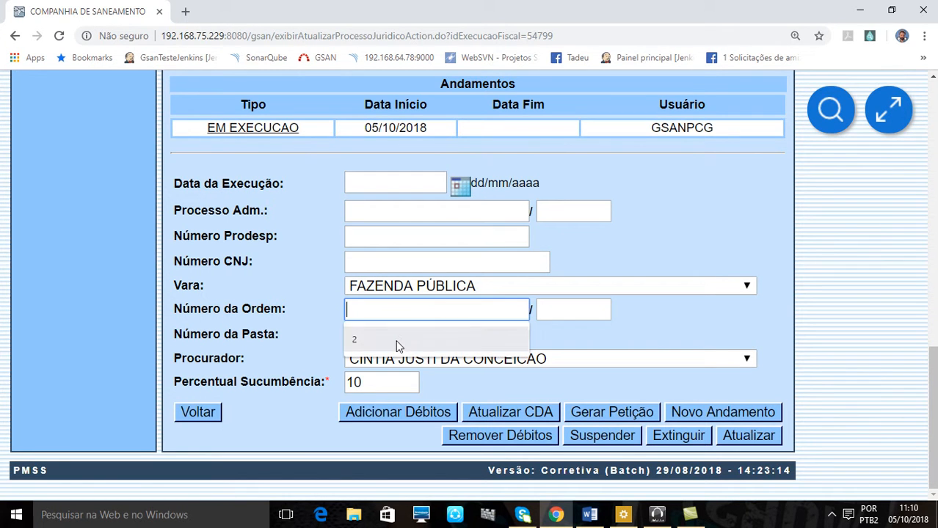
pyautogui.click(489, 377)
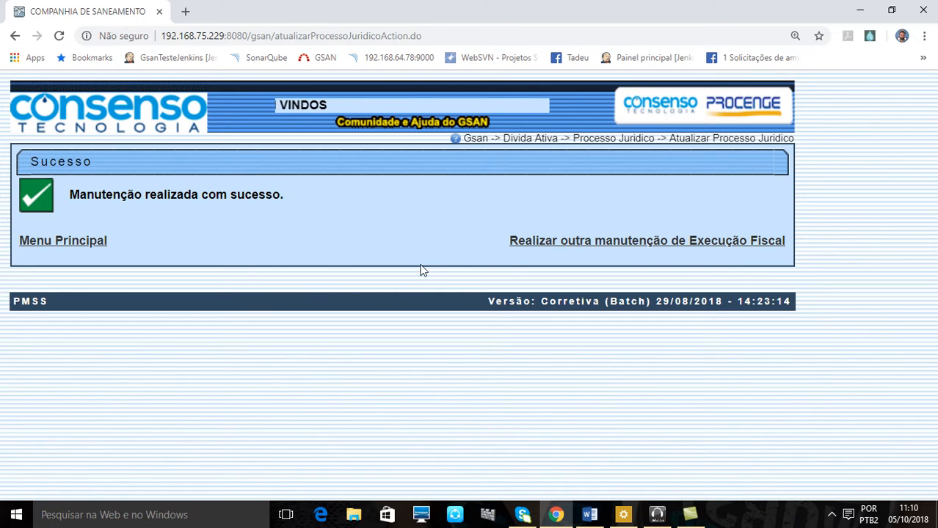
# - Start another Execução Fiscal maintenance, filter the processes by Nome do Cliente CLIENTE, and reopen and review the third listed process
pyautogui.click(540, 250)
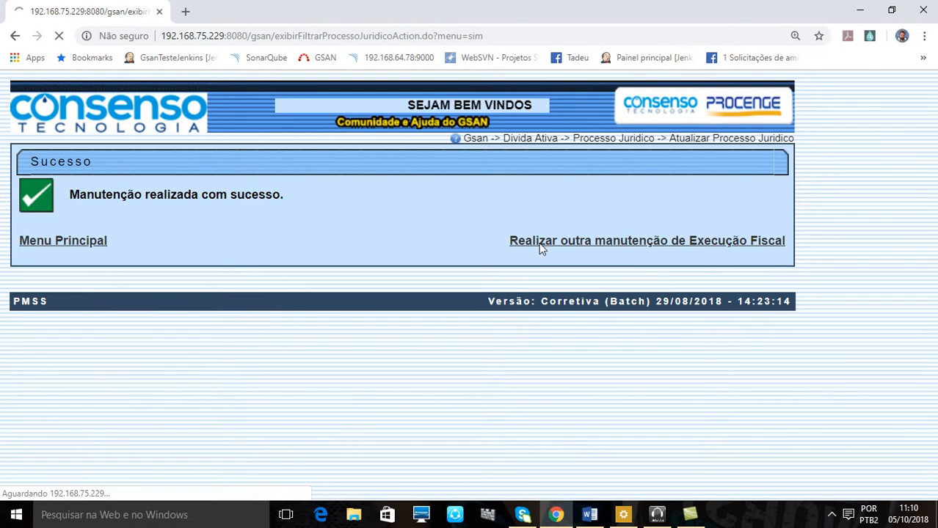
pyautogui.scroll(-2, 737, 330)
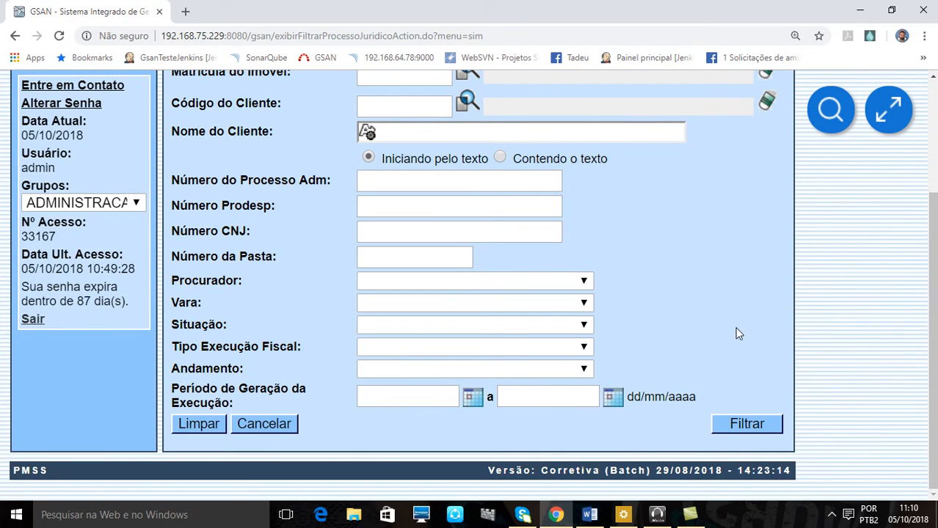
pyautogui.scroll(2, 408, 380)
pyautogui.click(398, 293)
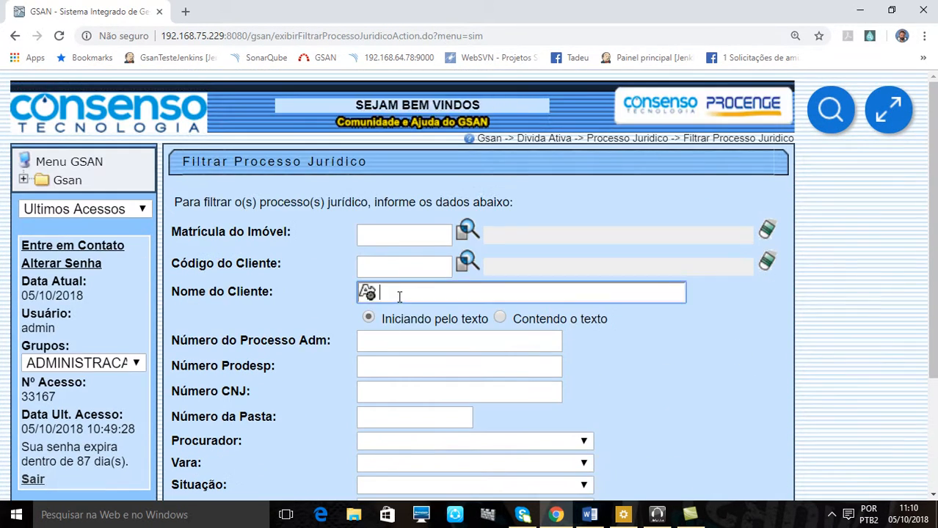
pyautogui.write('CLIENTE')
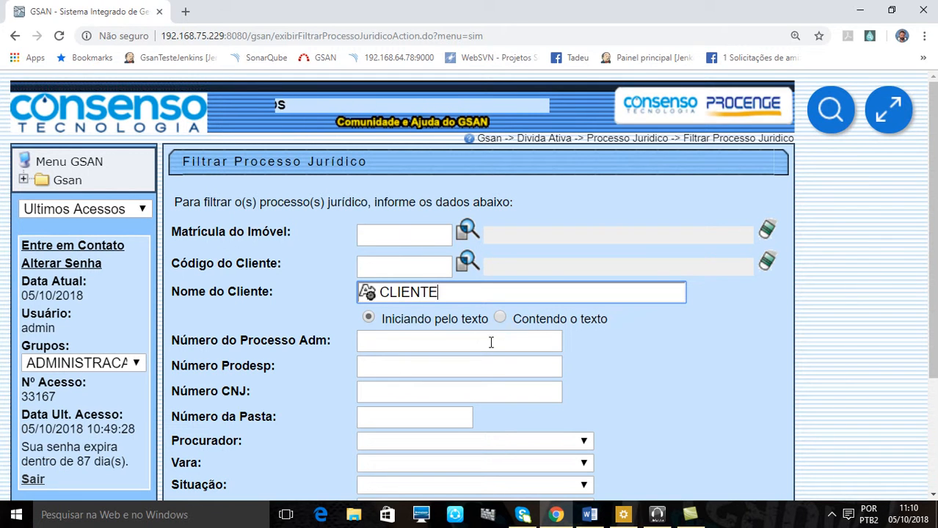
pyautogui.scroll(-2, 782, 385)
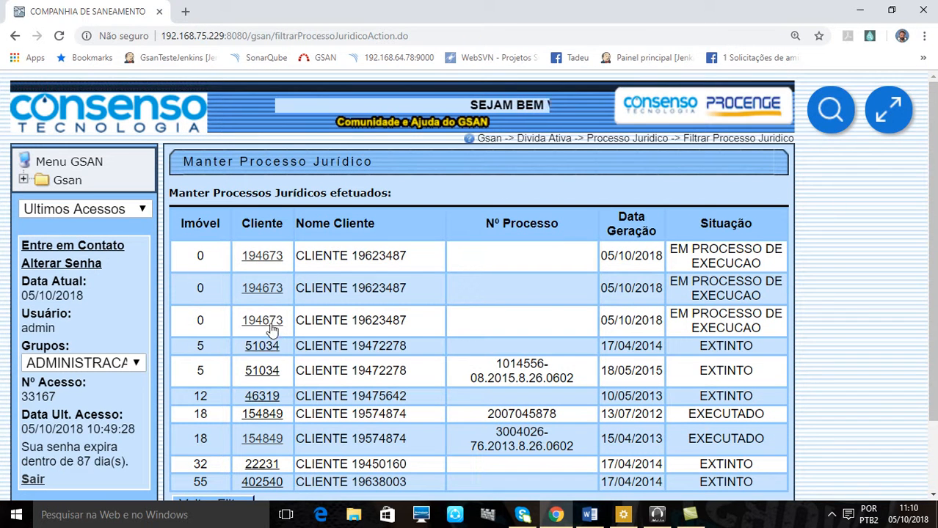
pyautogui.click(269, 327)
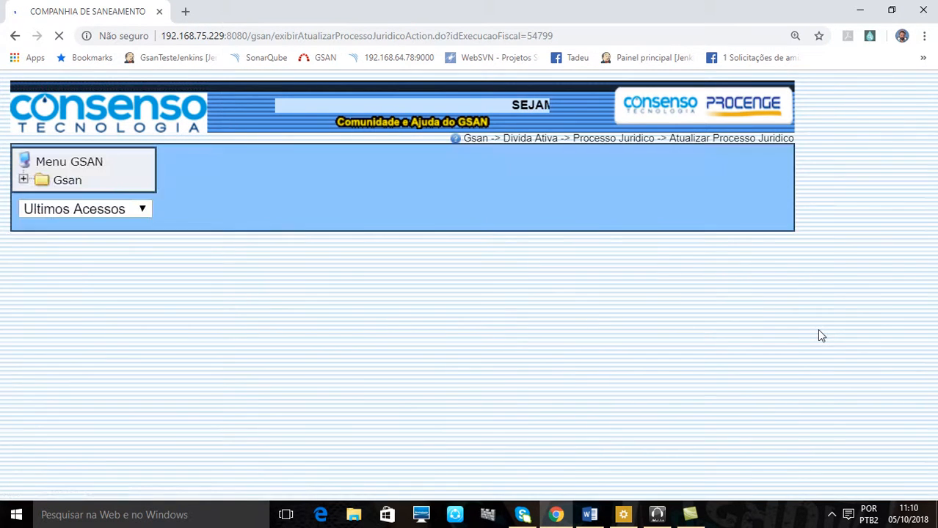
pyautogui.scroll(-10, 818, 332)
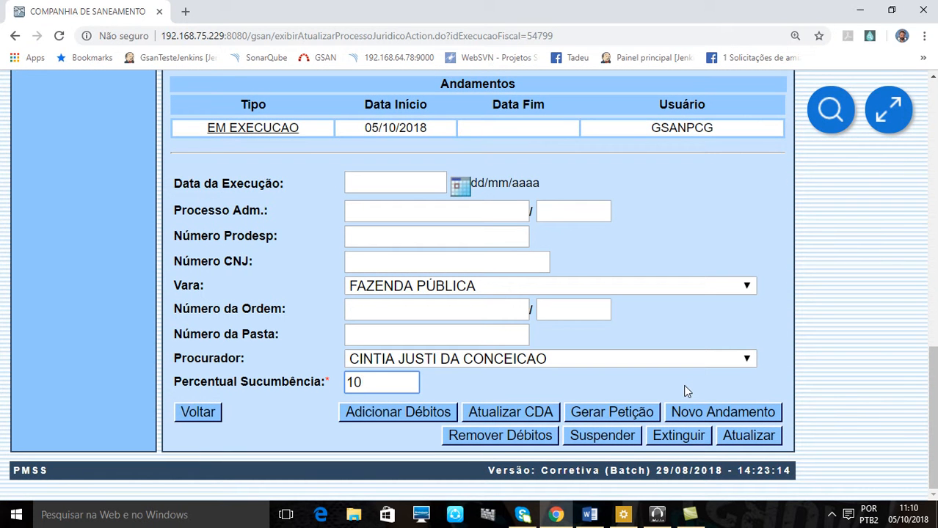
pyautogui.scroll(10, 685, 386)
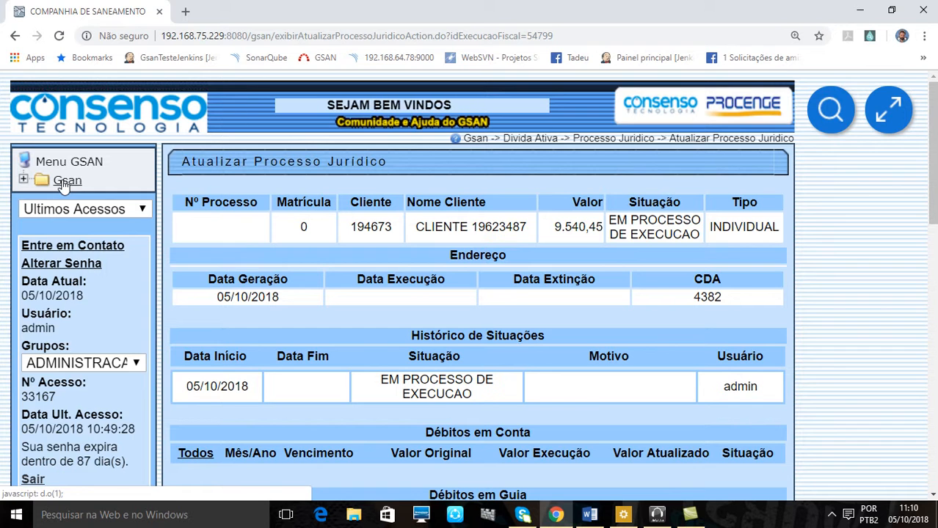
# - Open the Manter Usuario function for user access in the Seguranca module
pyautogui.click(66, 181)
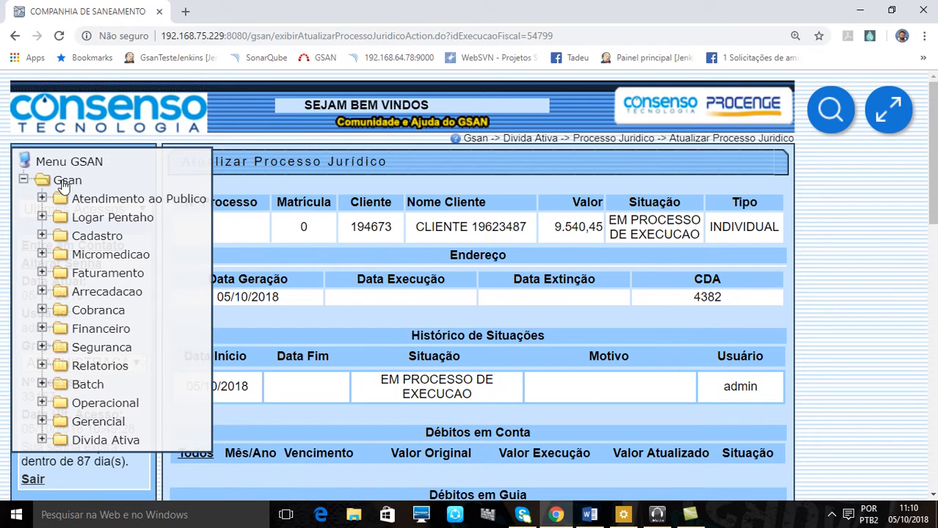
pyautogui.click(101, 348)
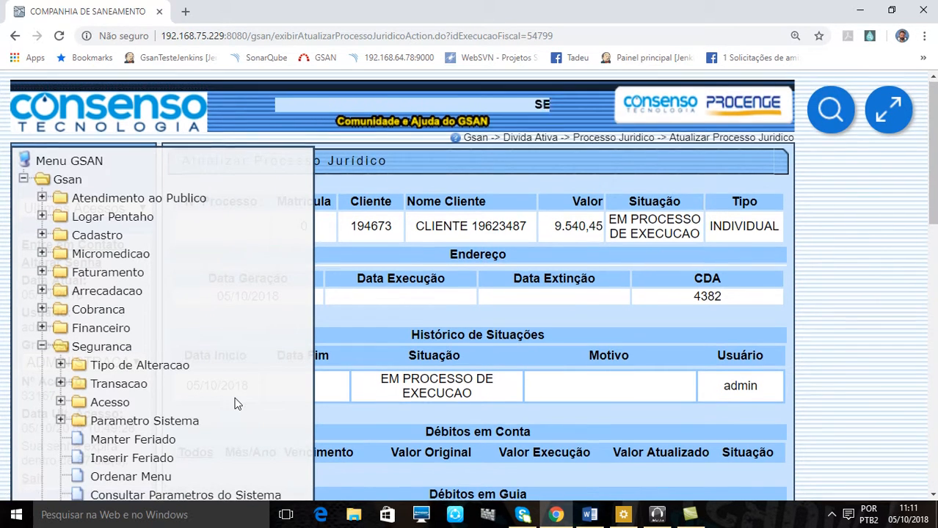
pyautogui.scroll(-2, 234, 400)
pyautogui.scroll(-1, 233, 402)
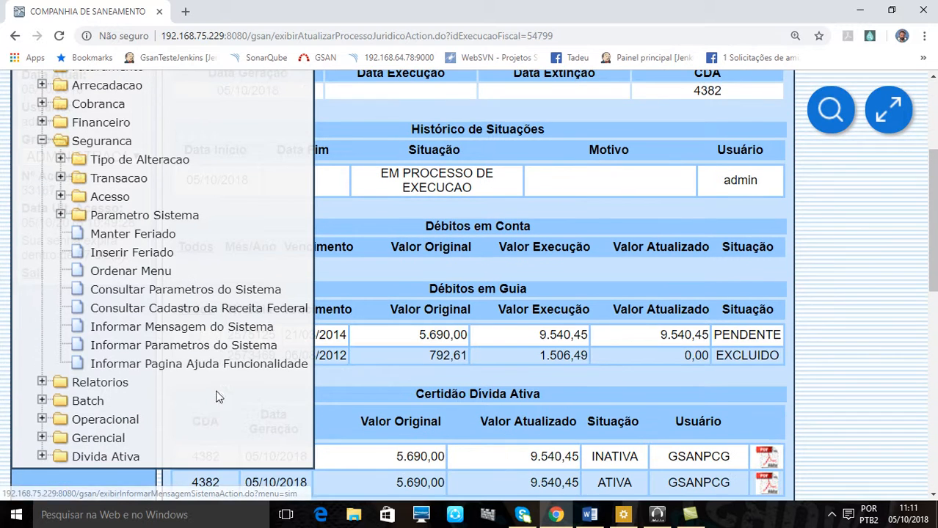
pyautogui.click(103, 196)
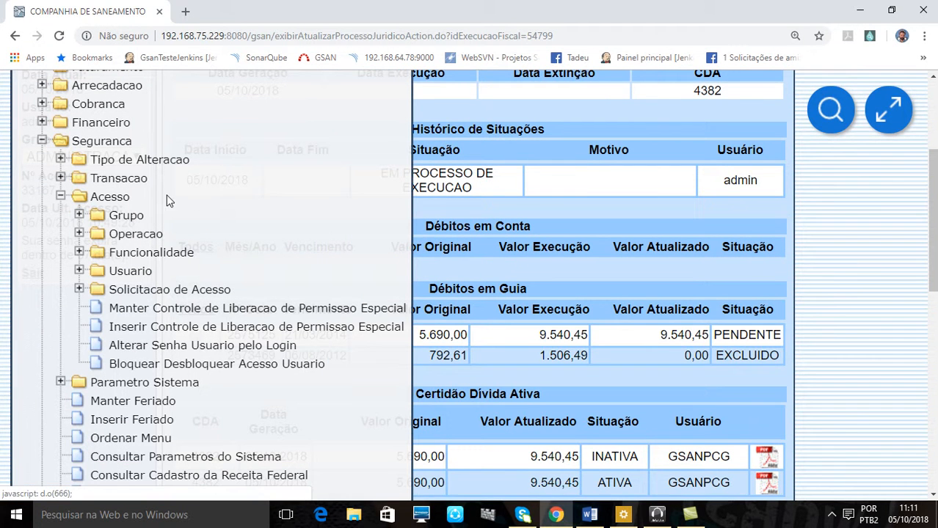
pyautogui.click(122, 272)
pyautogui.click(209, 327)
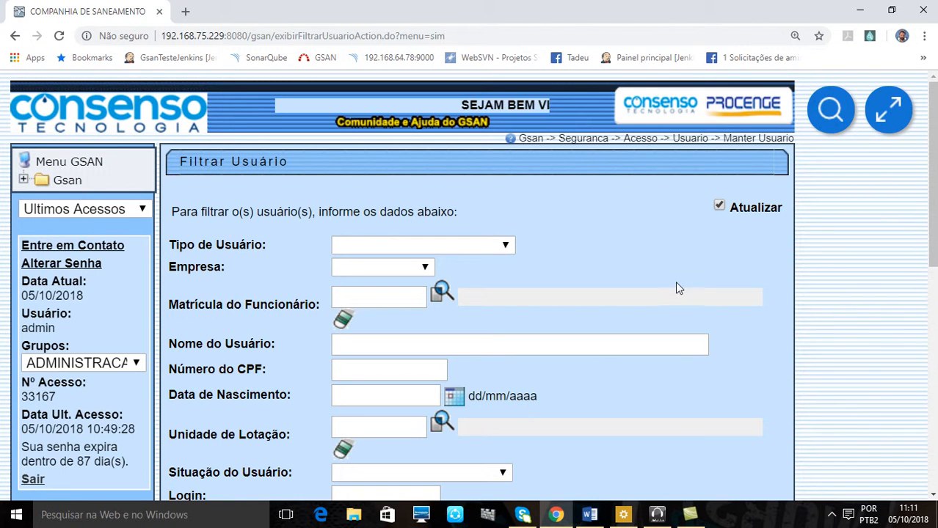
# - Filter the users with Atualizar unchecked and Tipo de Usuário set to A DISP. SAAE
pyautogui.scroll(-1, 676, 282)
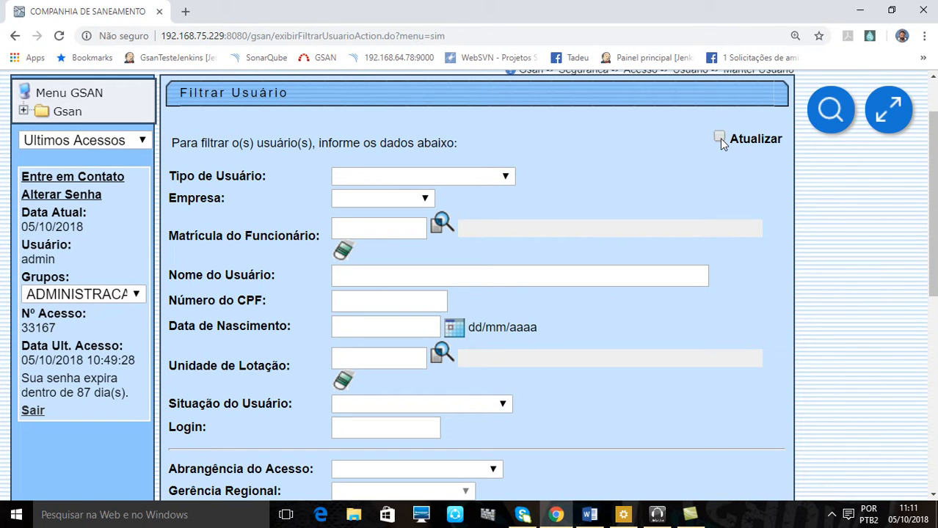
pyautogui.scroll(-6, 773, 264)
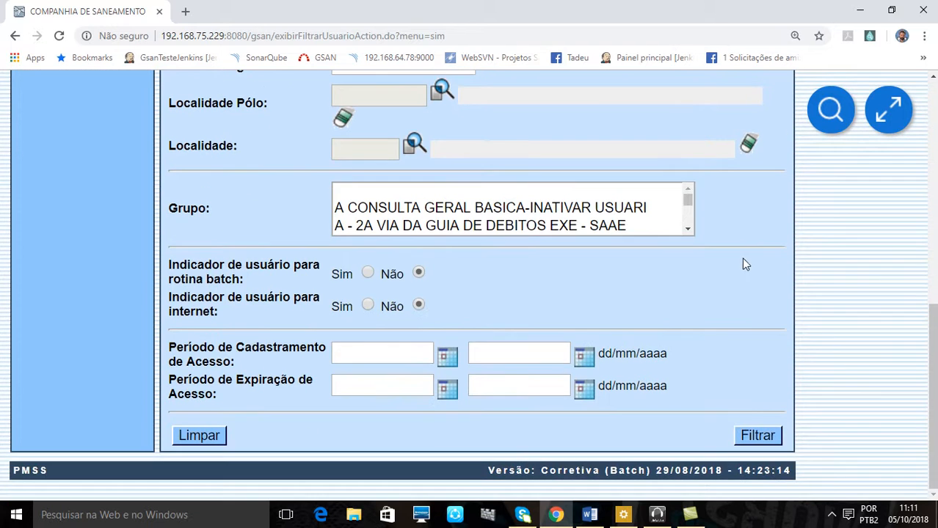
pyautogui.scroll(6, 606, 309)
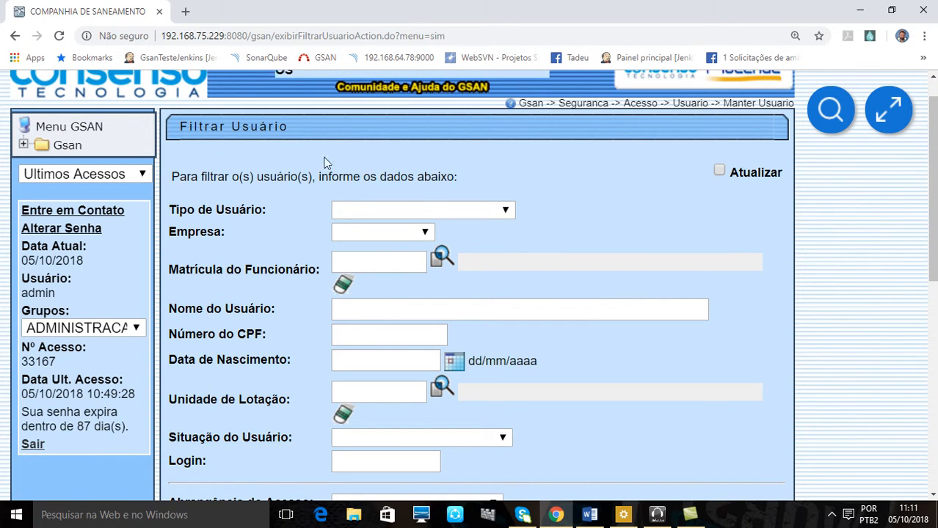
pyautogui.click(336, 210)
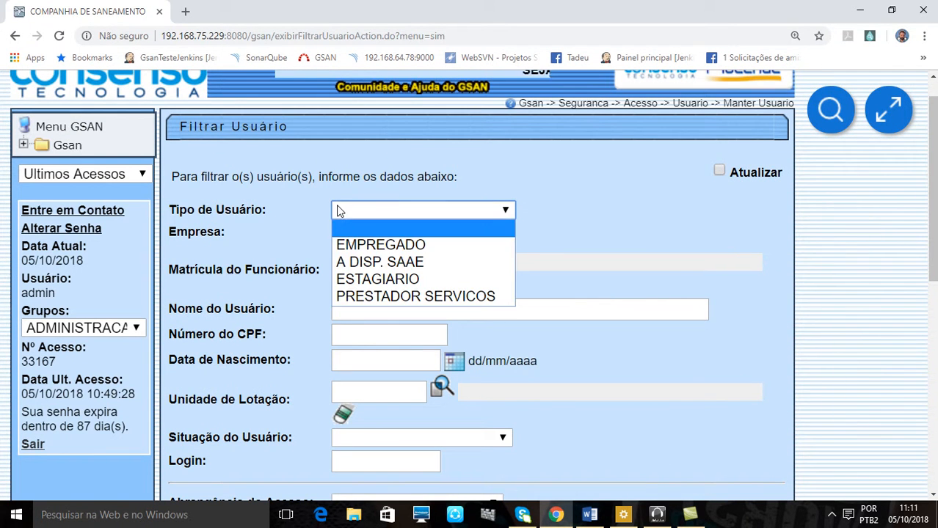
pyautogui.click(396, 263)
pyautogui.scroll(-6, 863, 335)
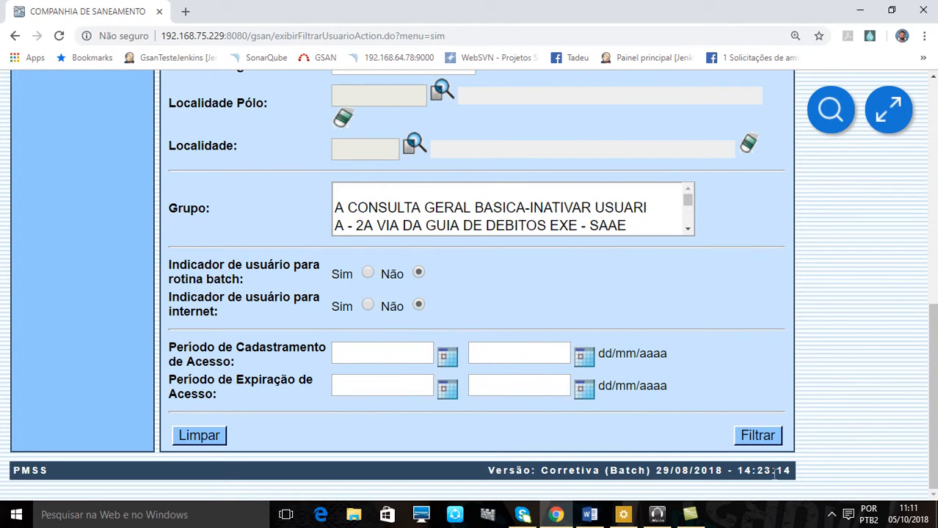
pyautogui.click(757, 436)
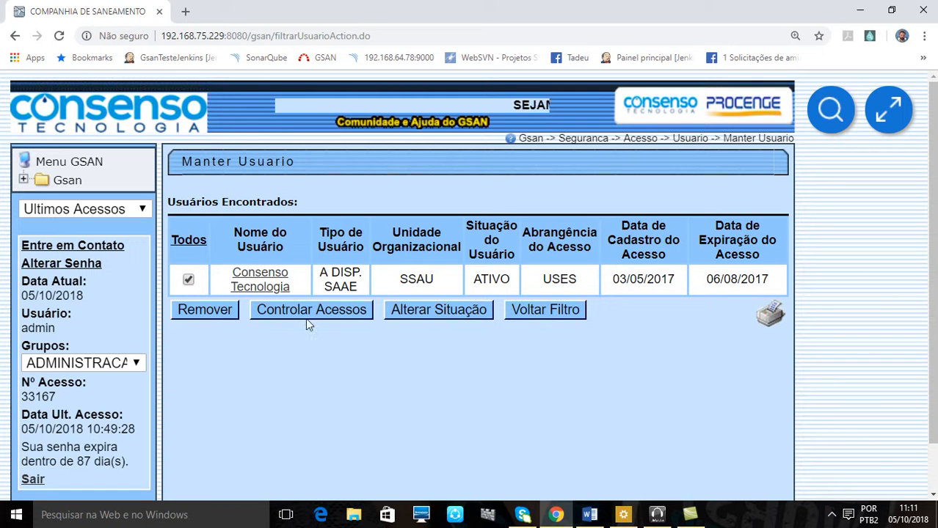
# - Open access control for the selected Consenso Tecnologia user and go to its Permissões Especiais
pyautogui.click(340, 315)
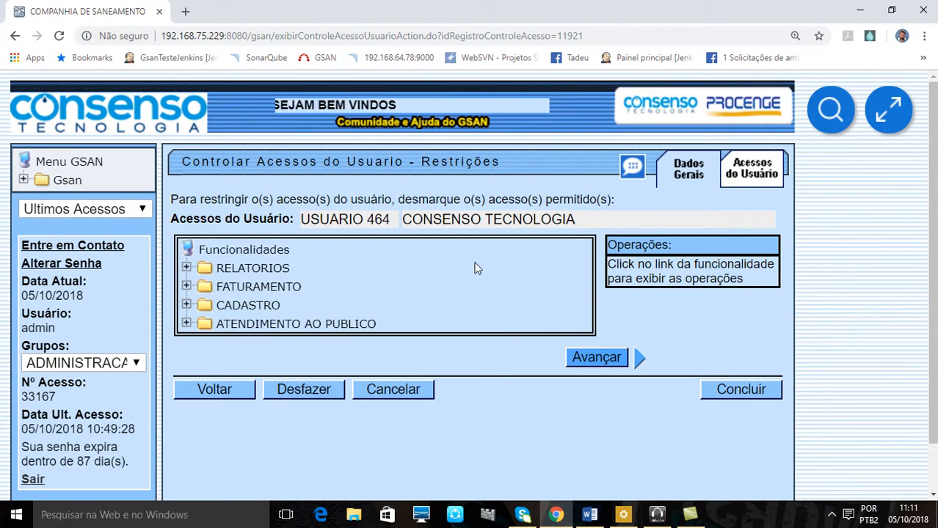
pyautogui.click(760, 180)
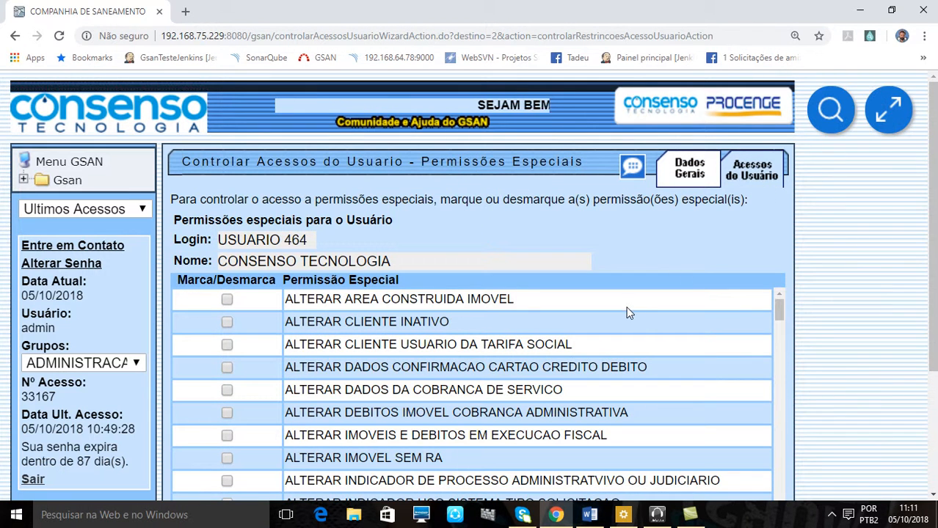
pyautogui.scroll(-1, 440, 352)
pyautogui.scroll(1, 440, 352)
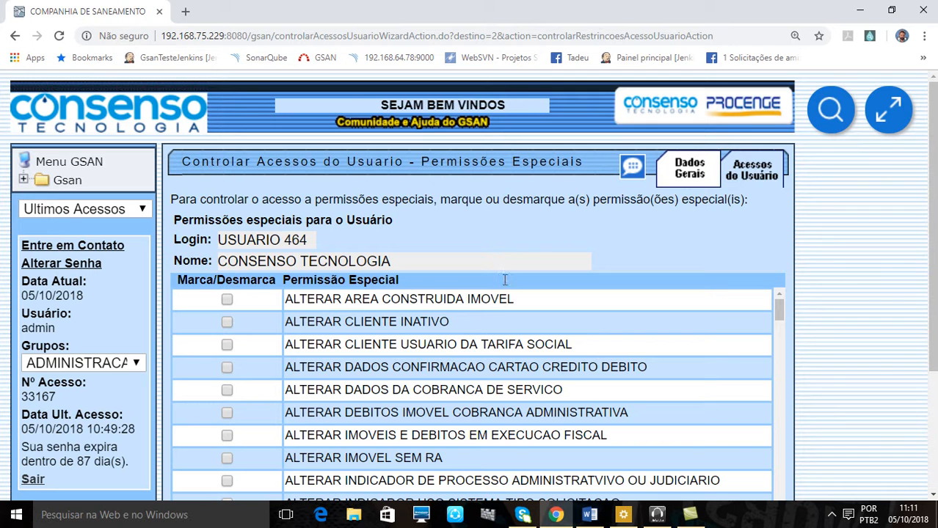
# - Locate ALTERAR PERCENTUAL DE SUCUMBENCIA among the special permissions, have it marked, and conclude the user's access update
pyautogui.scroll(-1, 874, 352)
pyautogui.scroll(-3, 416, 385)
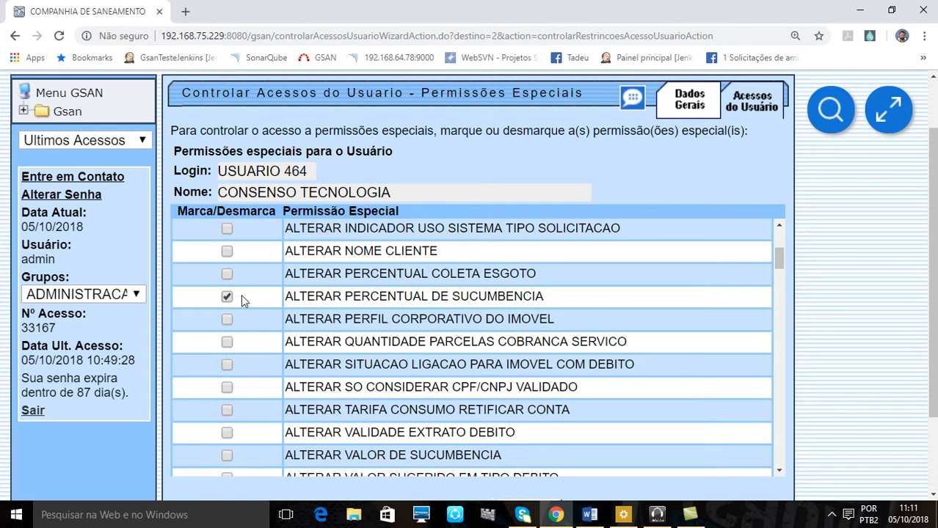
pyautogui.scroll(-2, 903, 330)
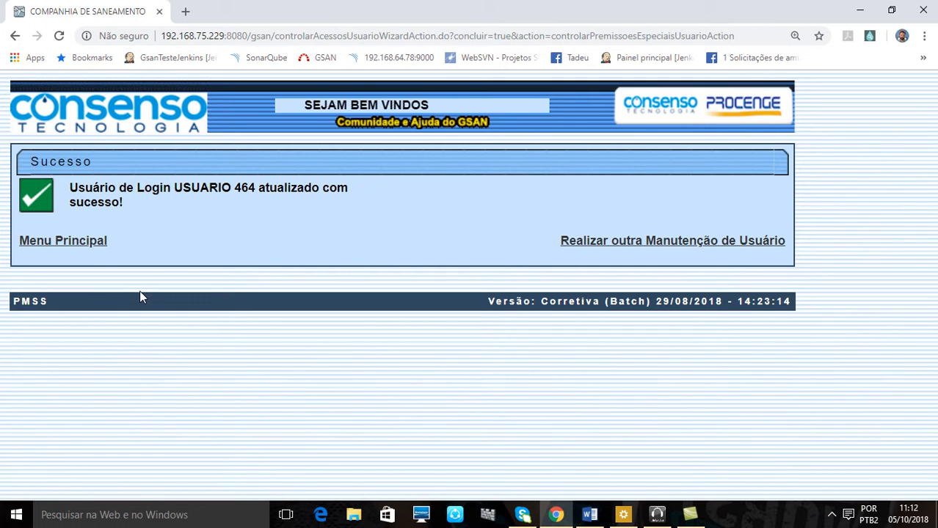
# - Return to the main screen and open the Filtrar Processo Juridico function in the Divida Ativa module
pyautogui.click(95, 244)
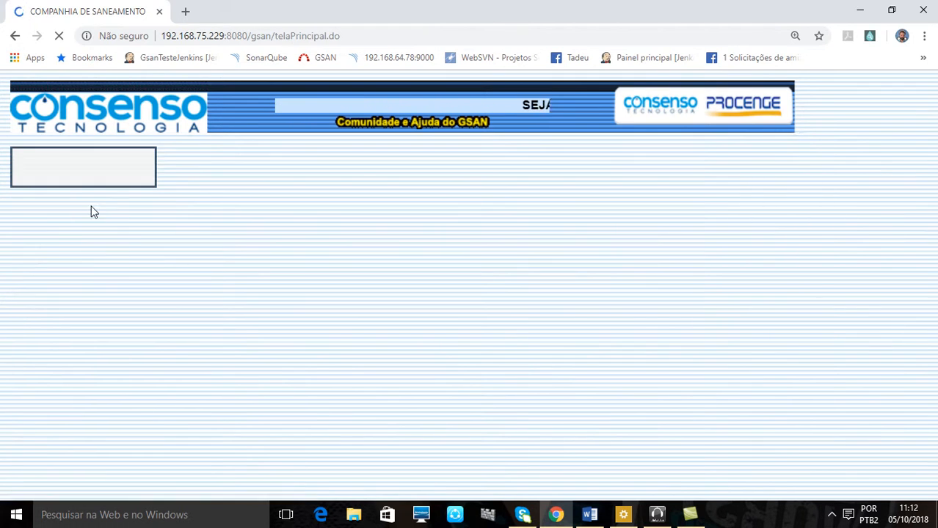
pyautogui.click(60, 183)
pyautogui.scroll(-1, 146, 382)
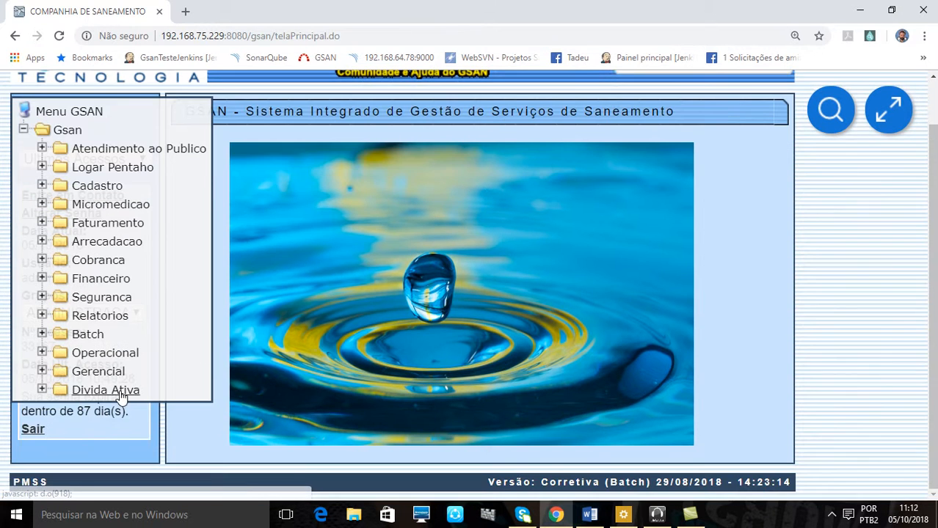
pyautogui.click(117, 389)
pyautogui.scroll(-1, 196, 385)
pyautogui.click(147, 377)
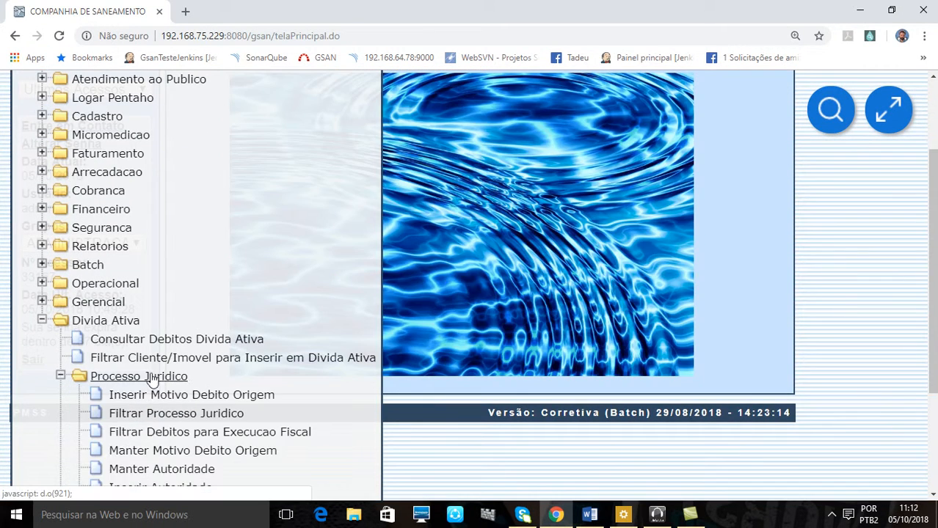
pyautogui.scroll(-2, 184, 389)
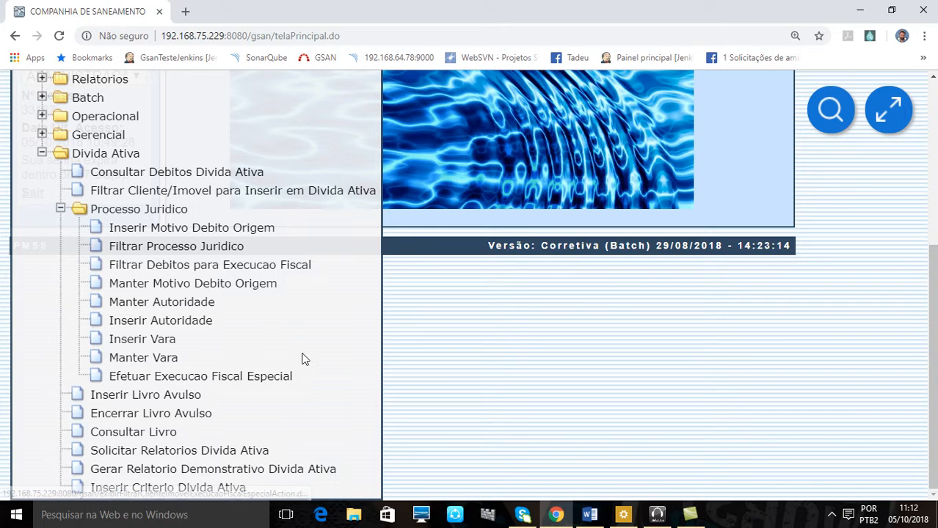
pyautogui.click(193, 251)
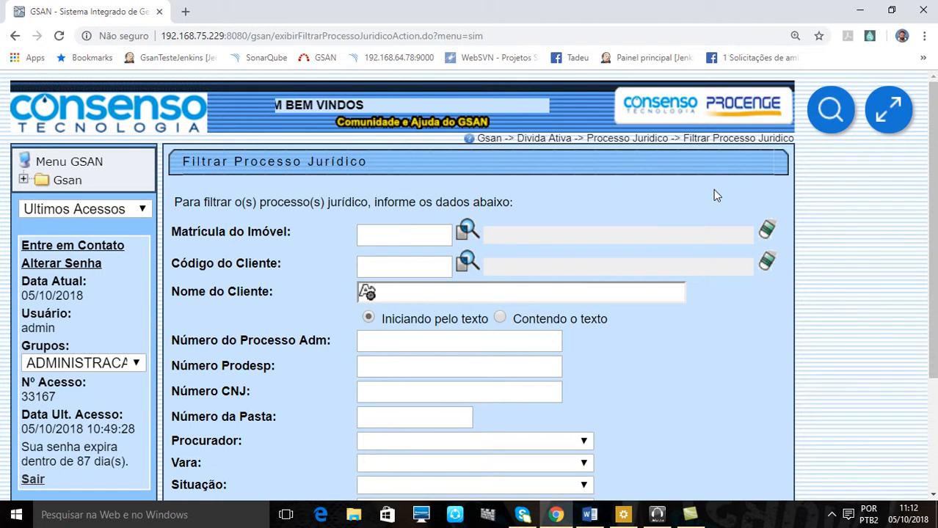
# - Open the GSAN knowledge base, view its module map, and compare it with the module list in GSAN
pyautogui.click(638, 144)
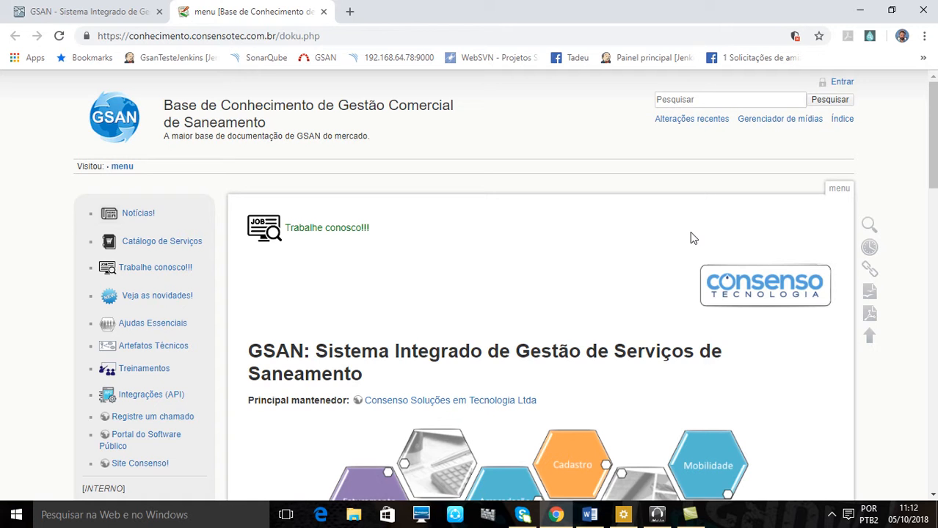
pyautogui.scroll(-4, 684, 266)
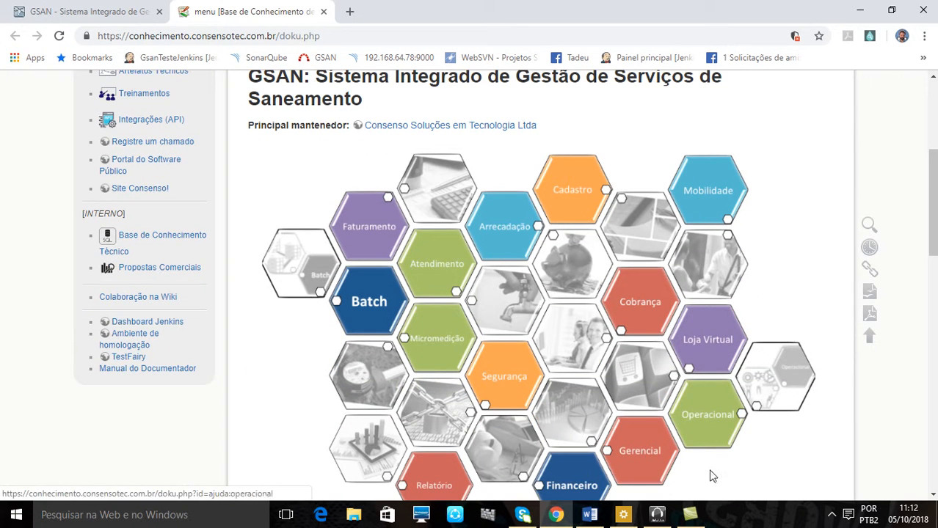
pyautogui.click(108, 15)
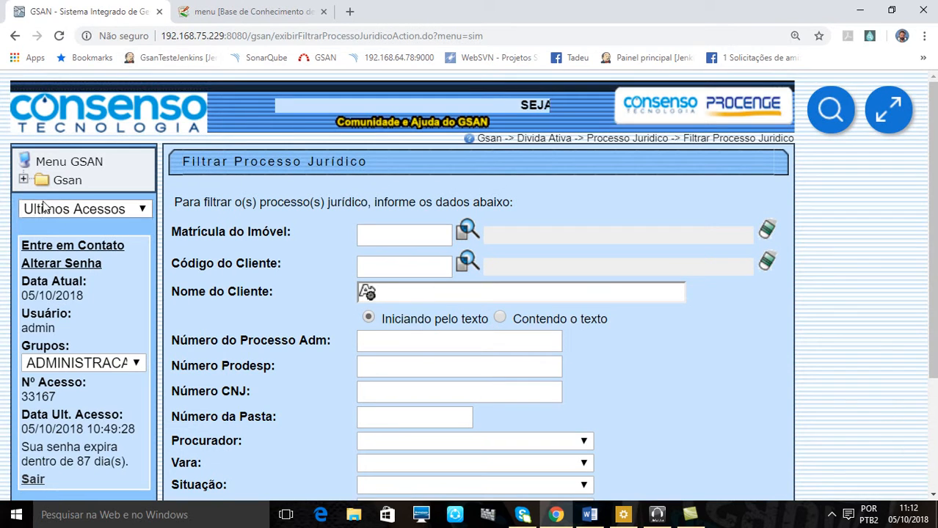
pyautogui.click(66, 180)
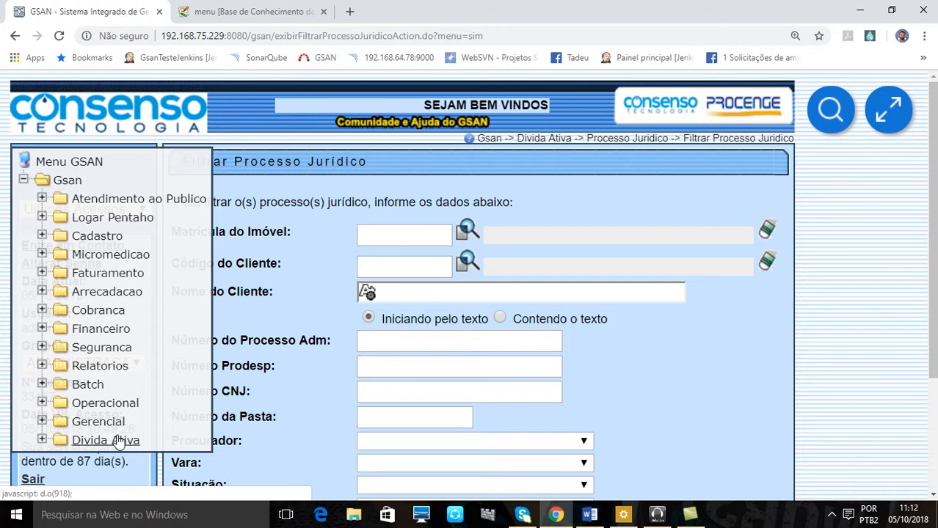
# - In the knowledge base, go through Cobrança to the Dívida Ativa help and look over its Processo Jurídico submodule page
pyautogui.click(269, 7)
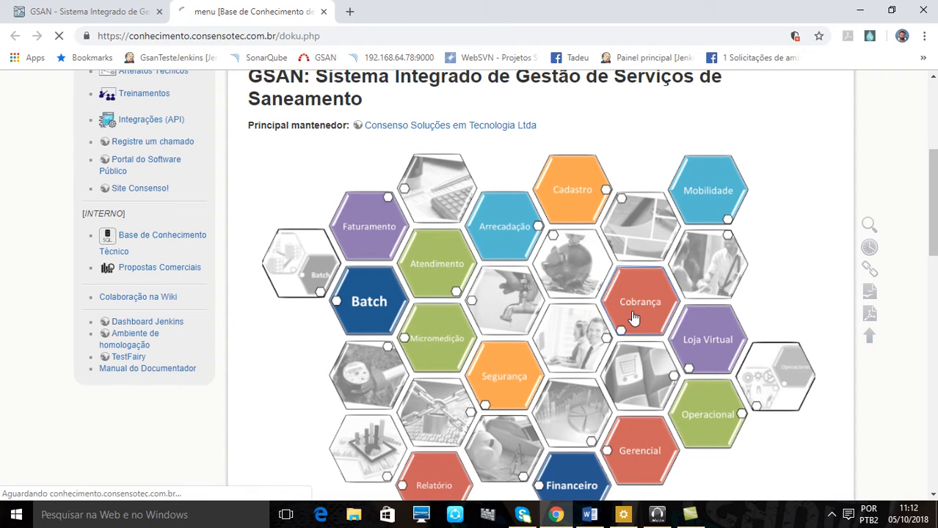
pyautogui.scroll(-8, 634, 317)
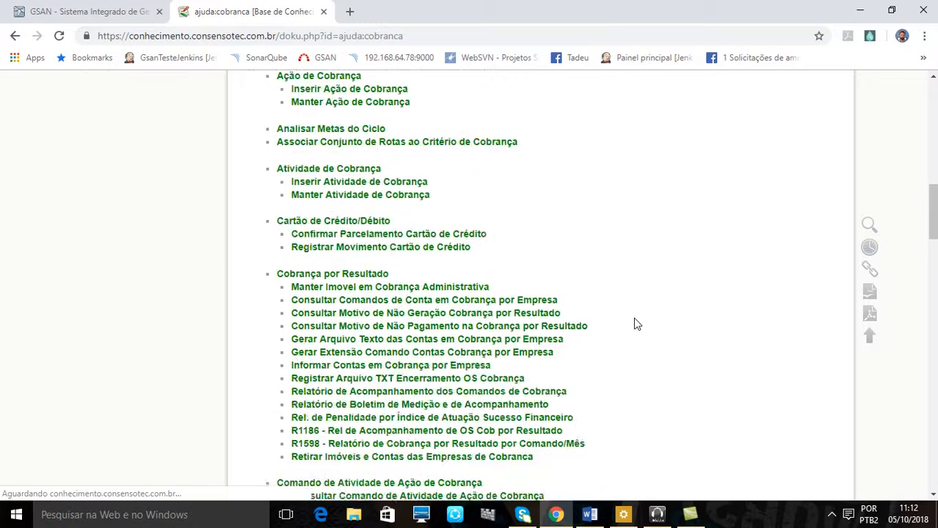
pyautogui.scroll(-10, 636, 325)
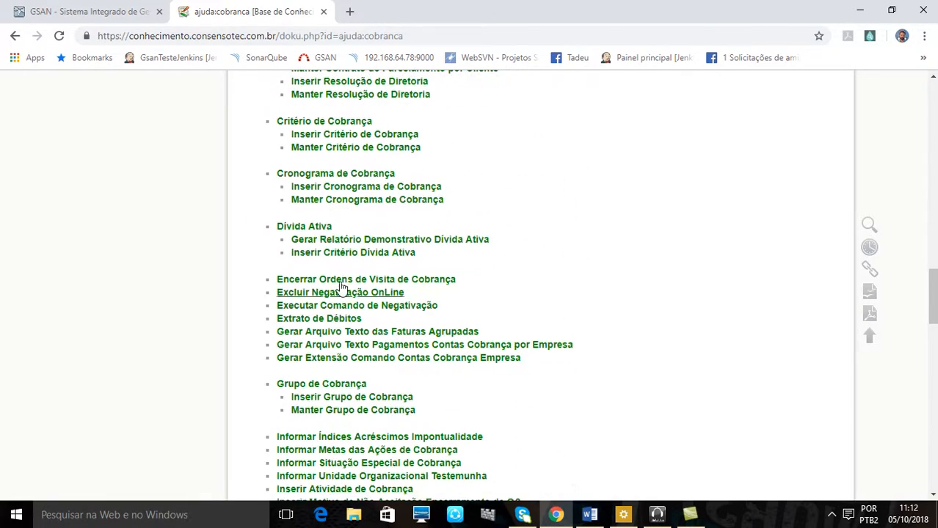
pyautogui.click(311, 229)
pyautogui.scroll(-6, 575, 315)
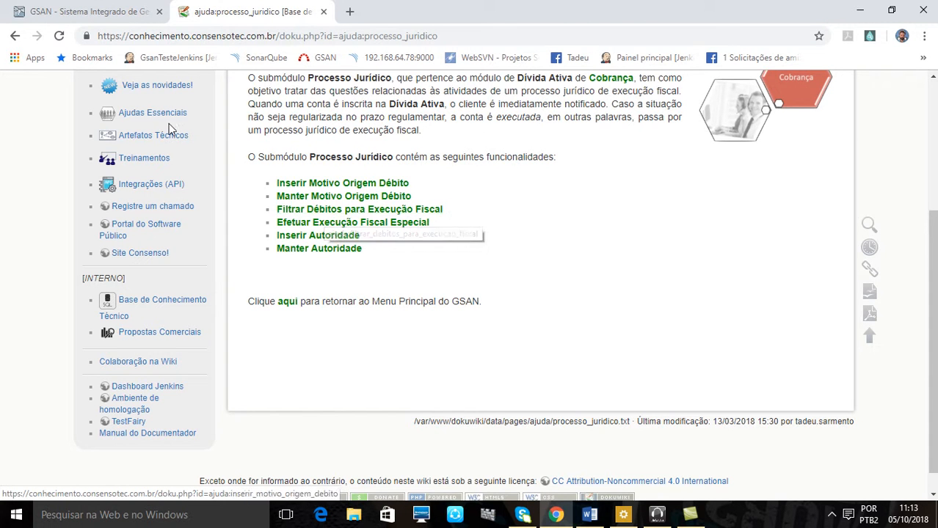
pyautogui.click(14, 35)
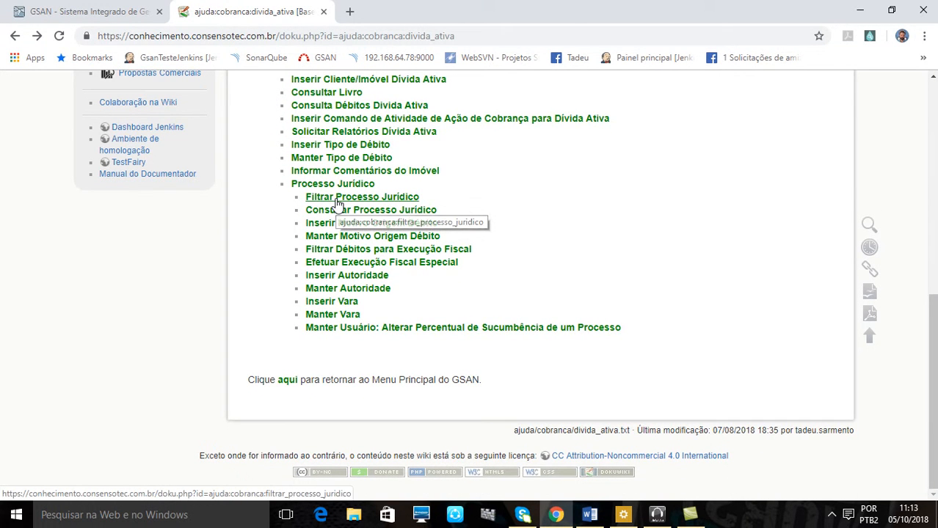
# - Open the Filtrar Processo Jurídico help page and examine its sample screens, available process actions, field descriptions and references
pyautogui.click(338, 198)
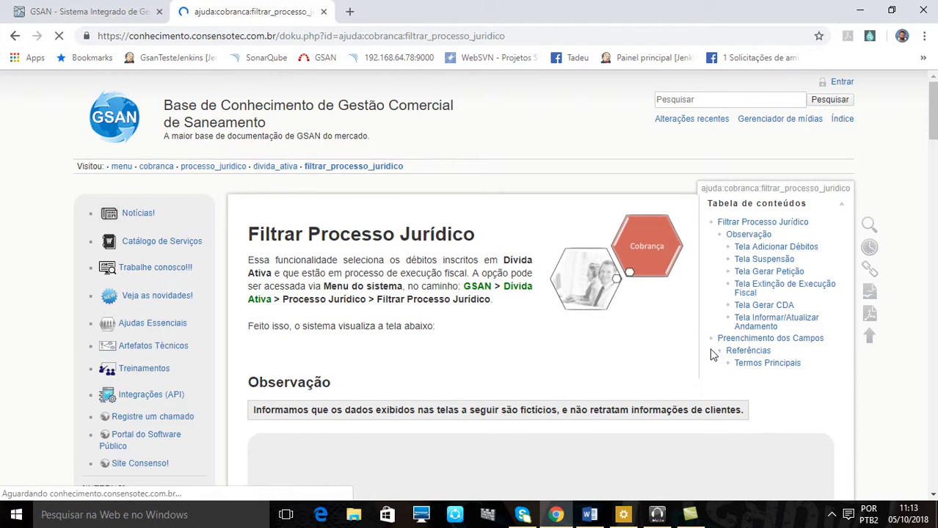
pyautogui.scroll(-4, 710, 355)
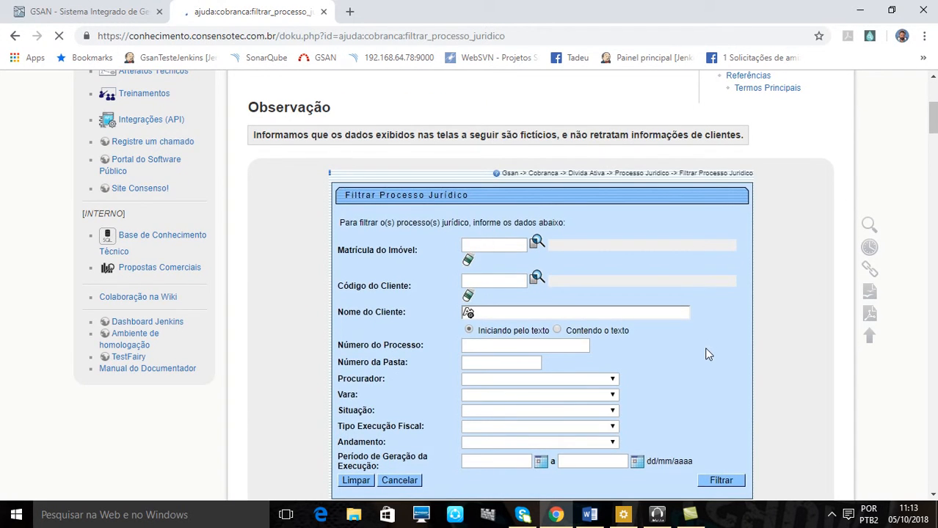
pyautogui.scroll(-6, 701, 344)
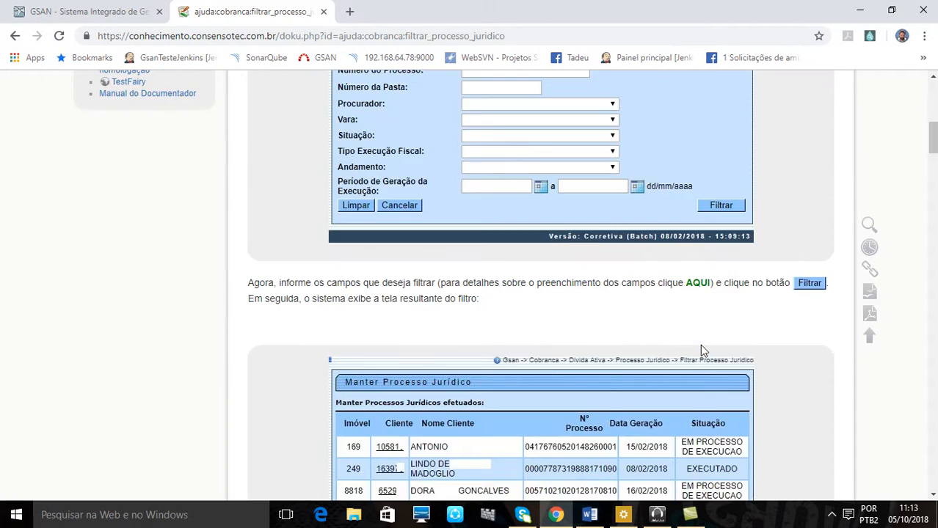
pyautogui.scroll(-16, 700, 352)
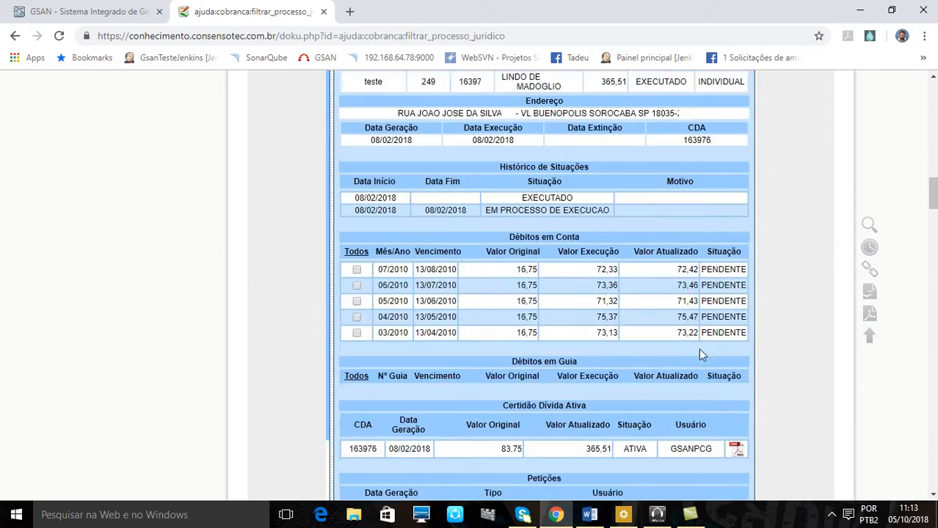
pyautogui.scroll(-6, 697, 358)
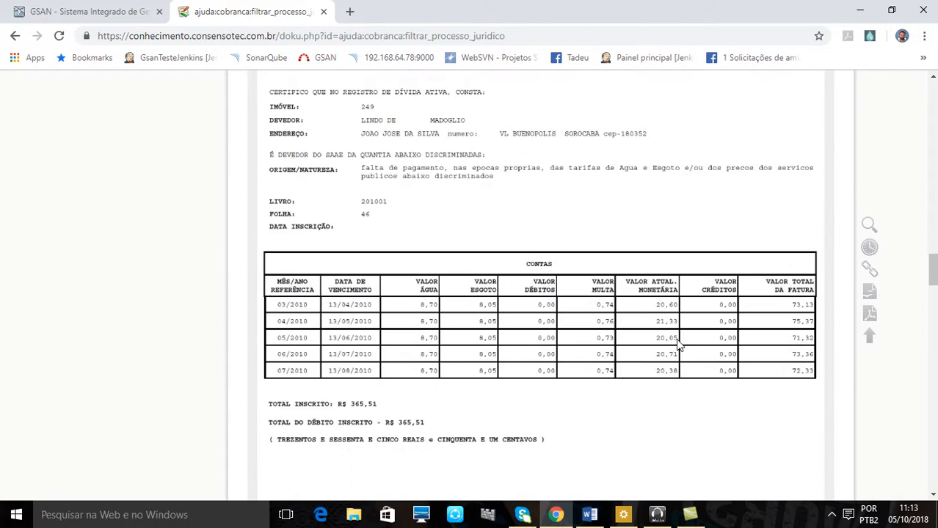
pyautogui.scroll(-8, 608, 234)
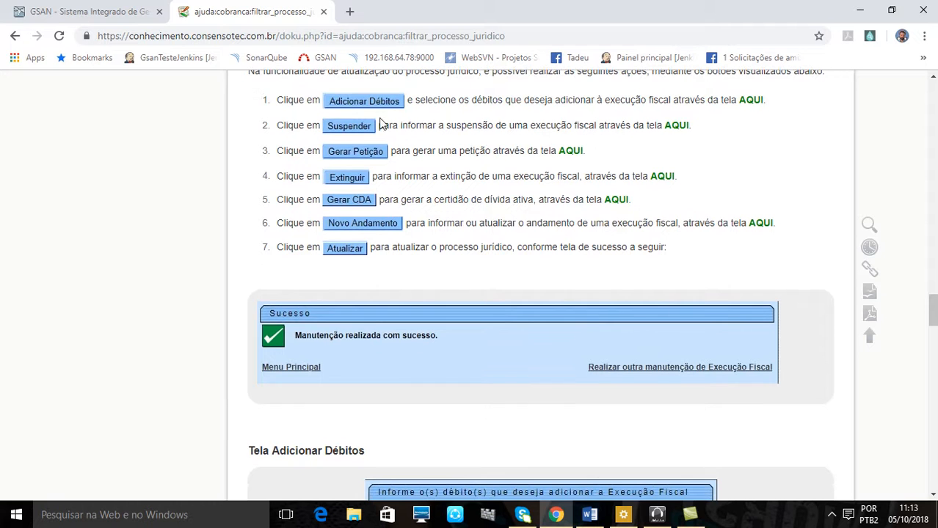
pyautogui.scroll(-11, 507, 184)
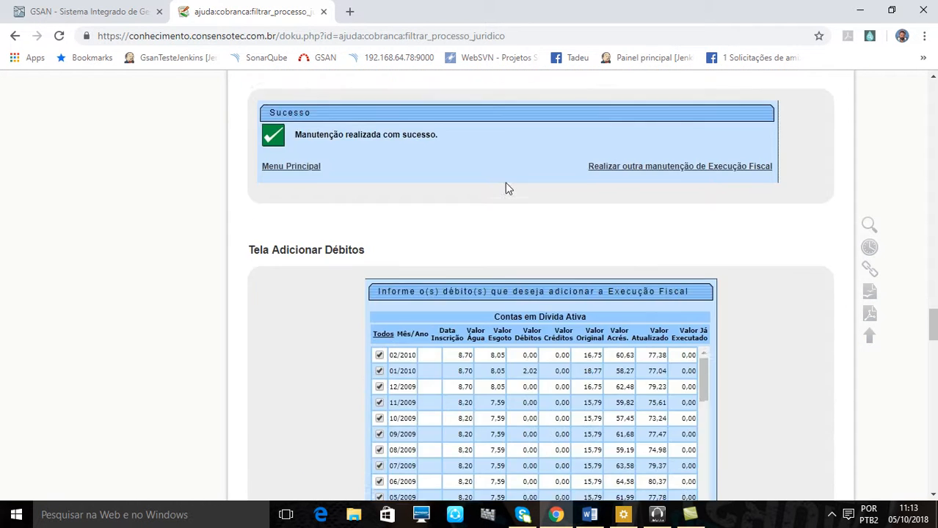
pyautogui.scroll(-10, 506, 189)
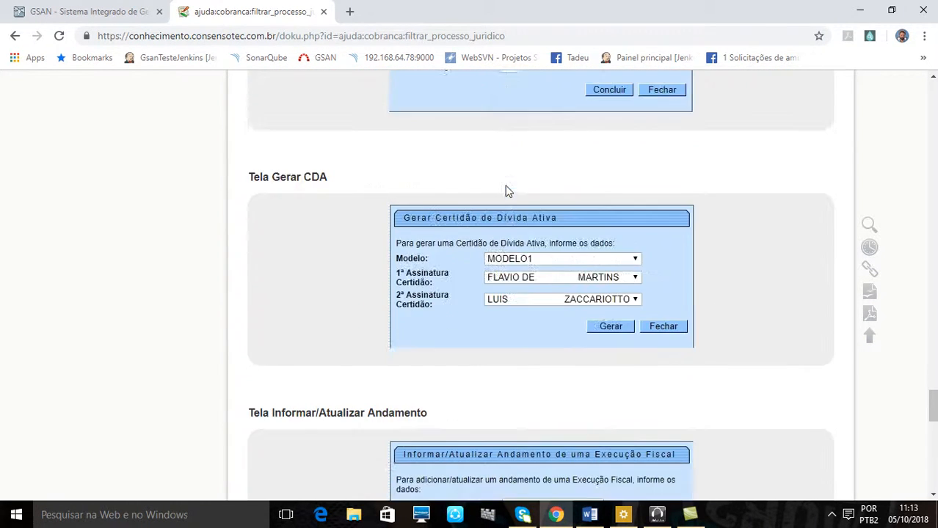
pyautogui.scroll(-7, 484, 229)
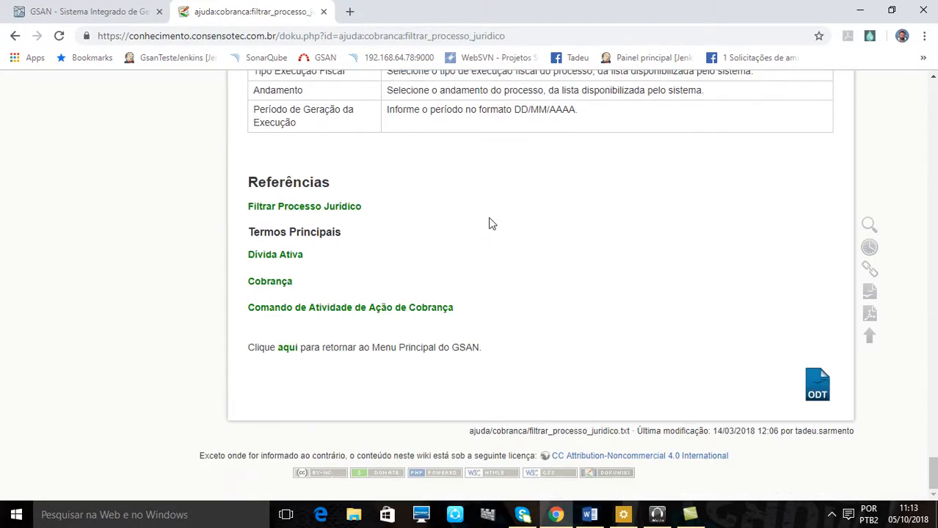
pyautogui.scroll(20, 491, 224)
pyautogui.scroll(8, 497, 219)
pyautogui.scroll(-15, 499, 220)
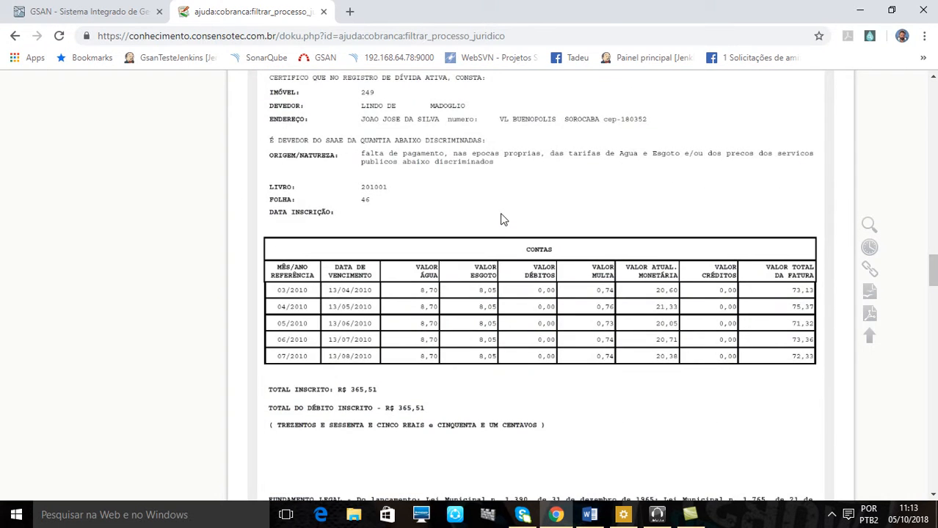
# - Find the Percentual Sucumbência note and examine its linked Manter Usuário help page on altering a process's sucumbência percentage
pyautogui.scroll(7, 501, 219)
pyautogui.scroll(-2, 501, 218)
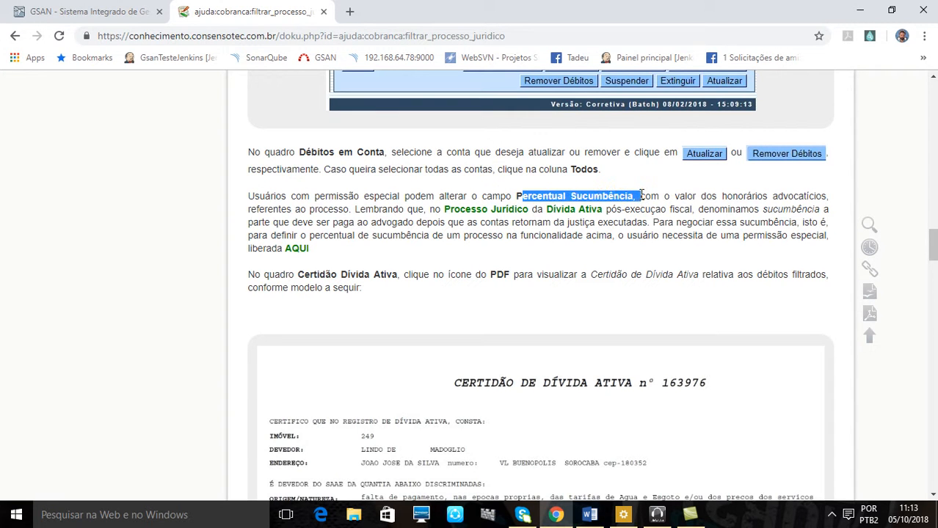
pyautogui.click(295, 250)
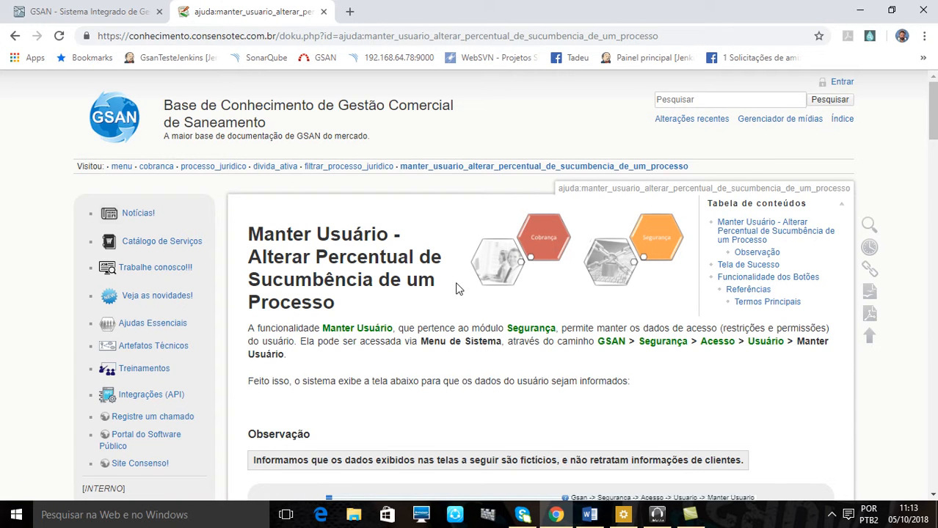
pyautogui.scroll(-20, 456, 288)
pyautogui.scroll(-5, 456, 294)
pyautogui.scroll(20, 458, 290)
pyautogui.scroll(3, 458, 290)
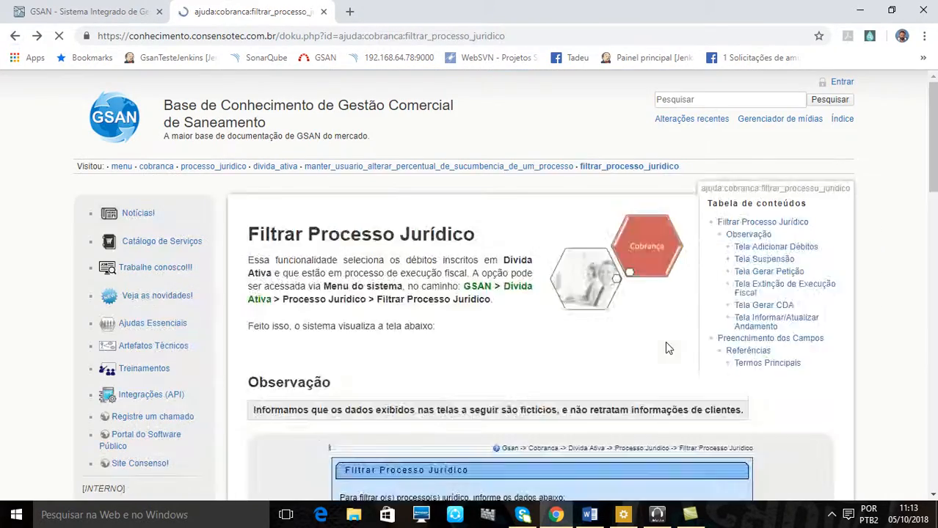
# - Look over the sample screens on the Filtrar Processo Jurídico help page again and return to the GSAN filter form
pyautogui.scroll(-20, 645, 338)
pyautogui.scroll(-10, 631, 340)
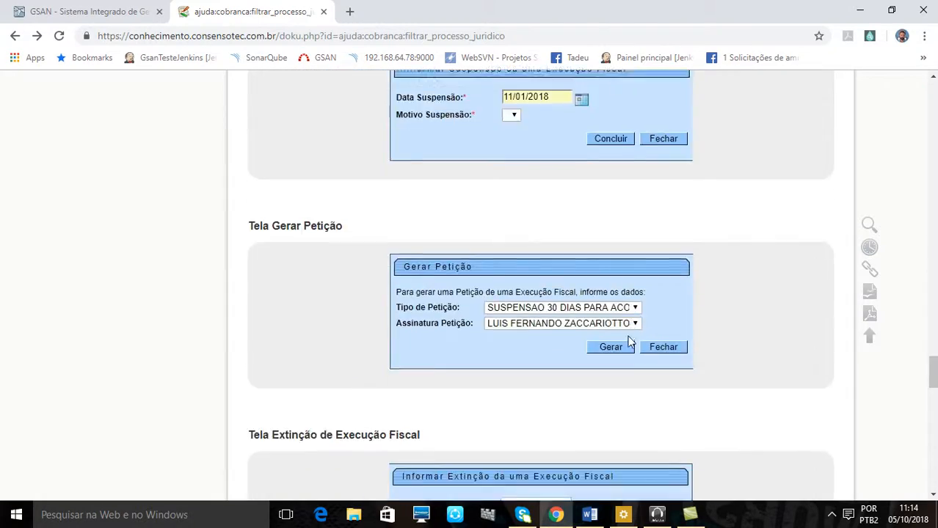
pyautogui.scroll(4, 628, 336)
pyautogui.scroll(15, 629, 340)
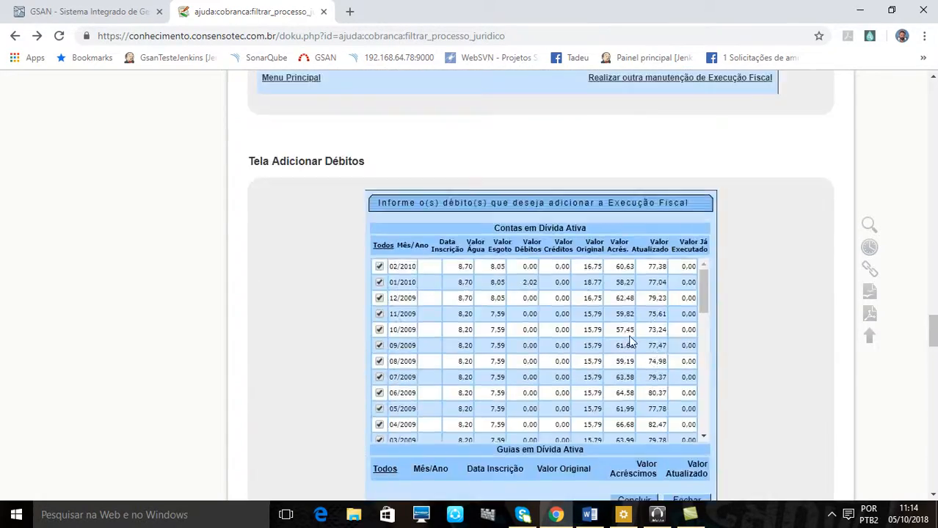
pyautogui.scroll(15, 630, 342)
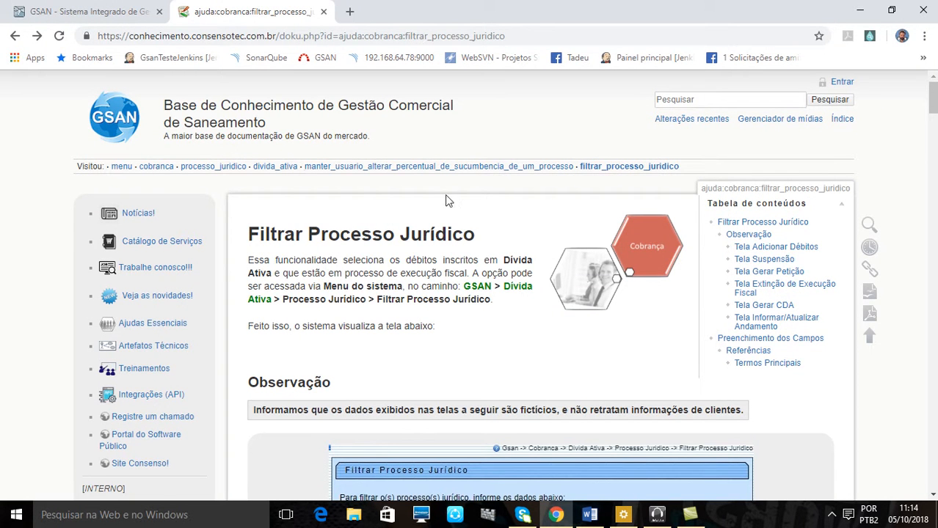
pyautogui.click(94, 13)
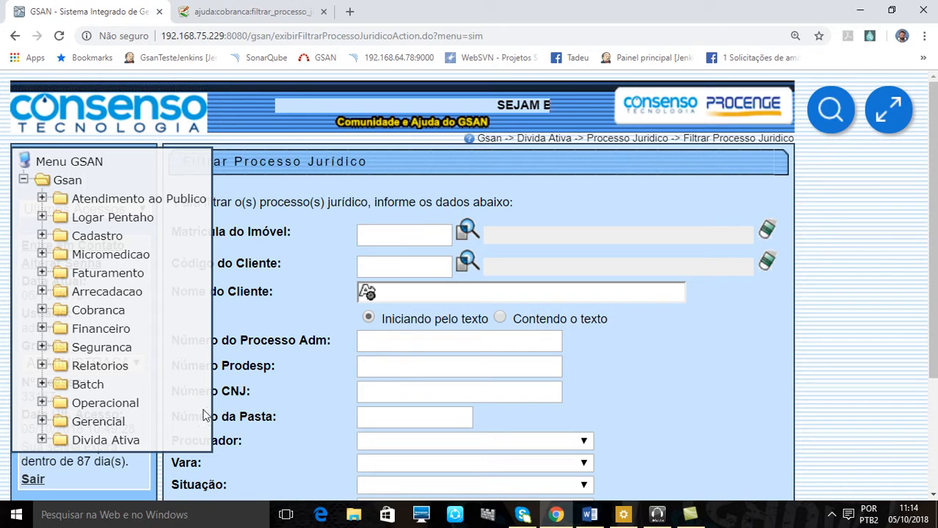
pyautogui.click(832, 518)
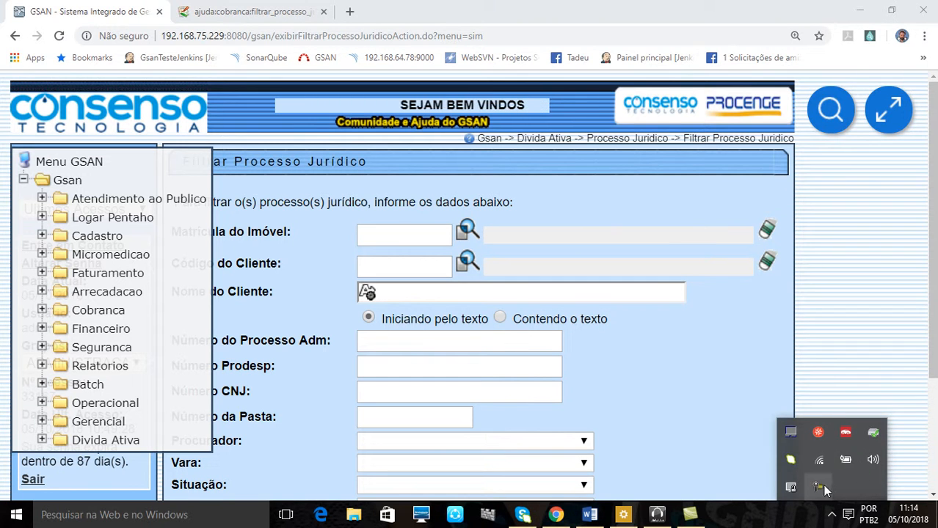